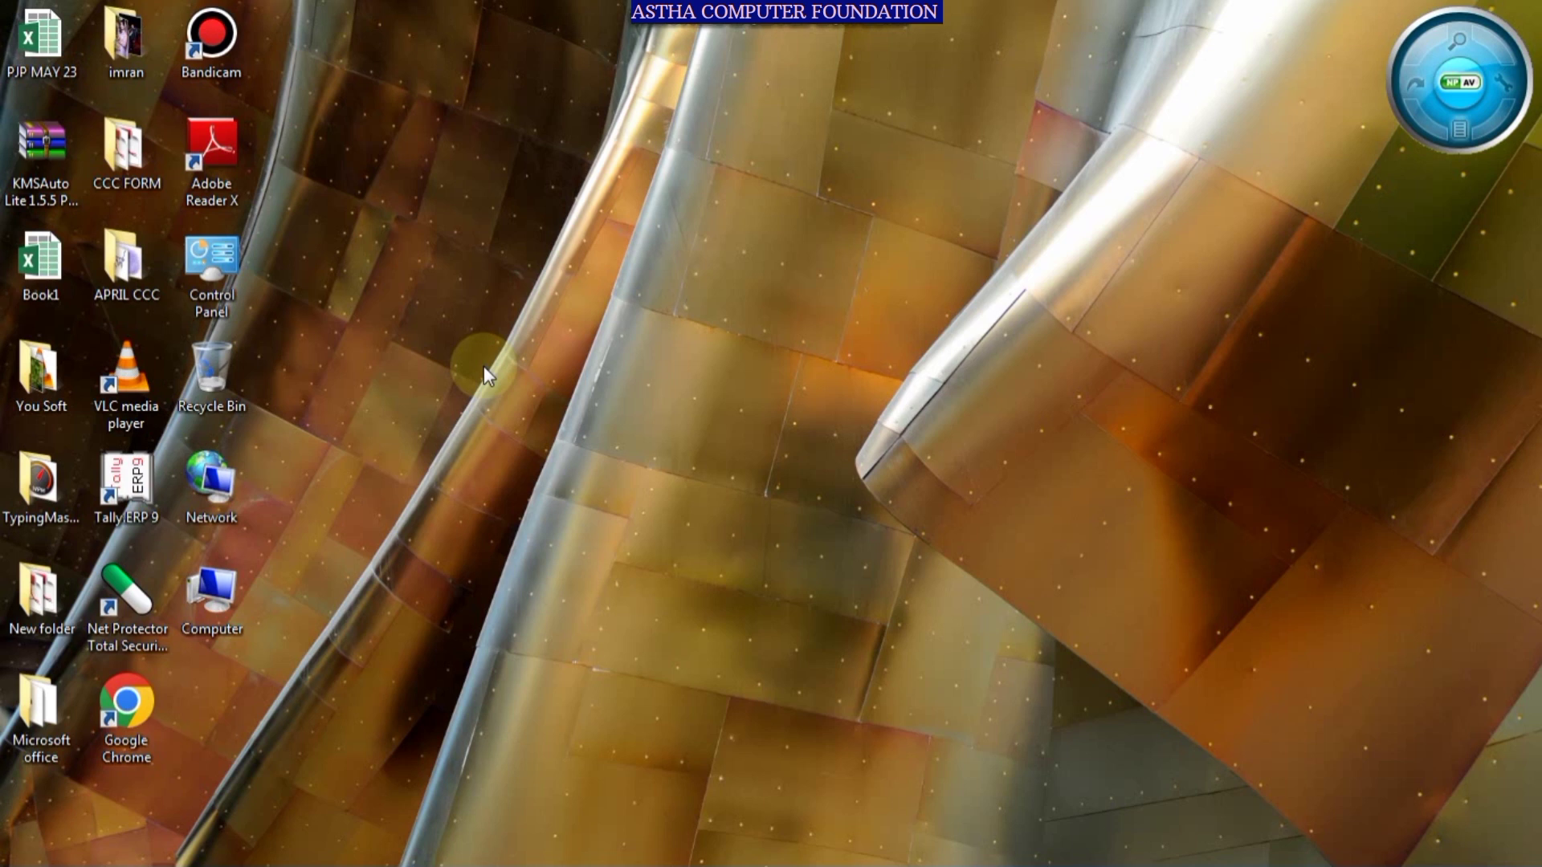
# - Refresh the desktop and create a new folder in the empty area beside the Bandicam icon
pyautogui.rightClick(476, 303)
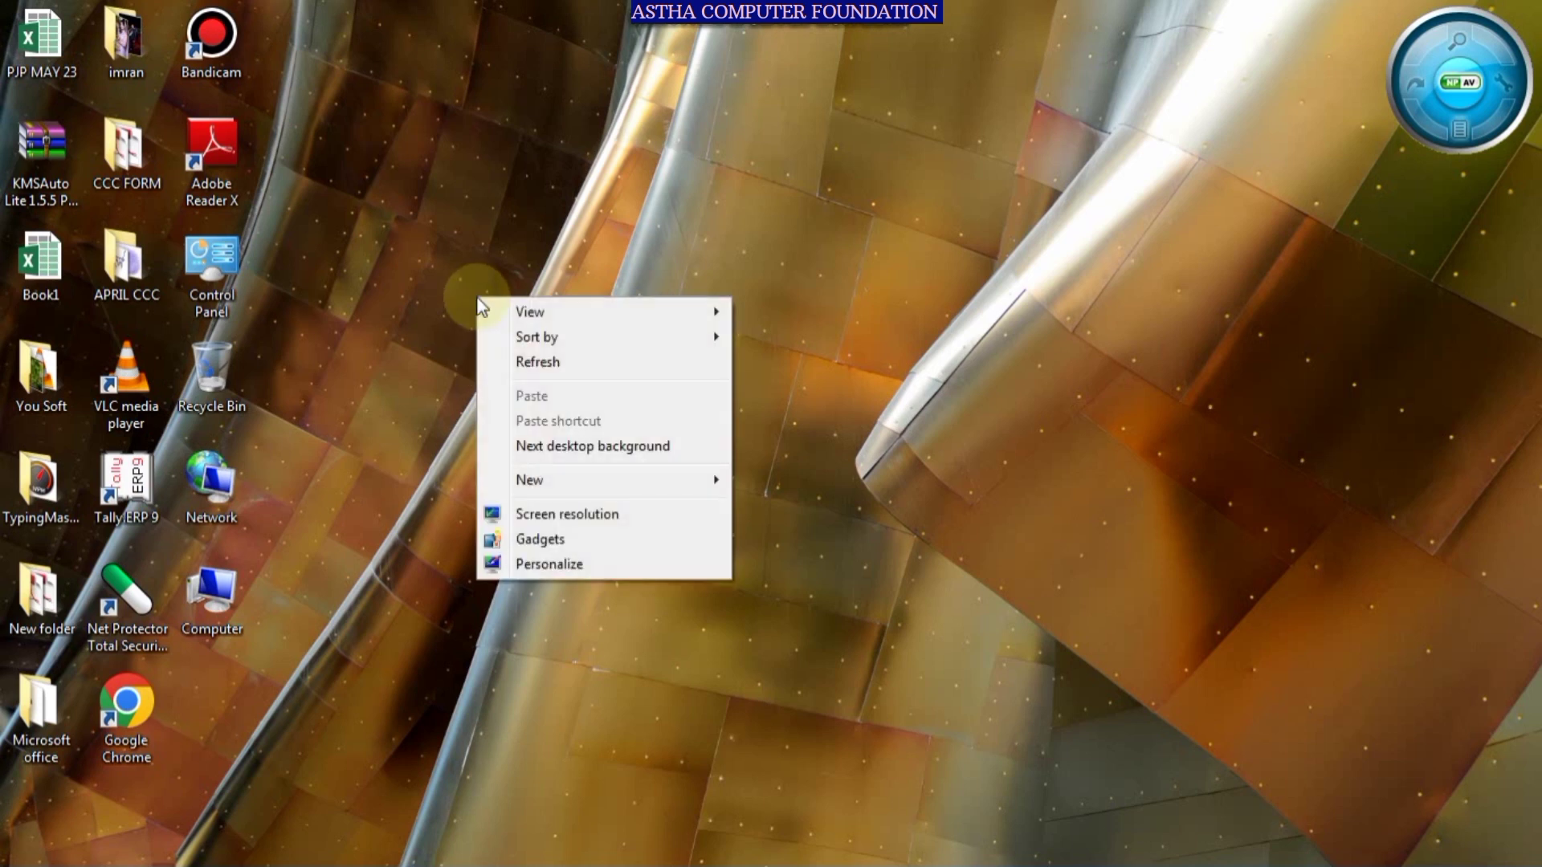
pyautogui.click(514, 363)
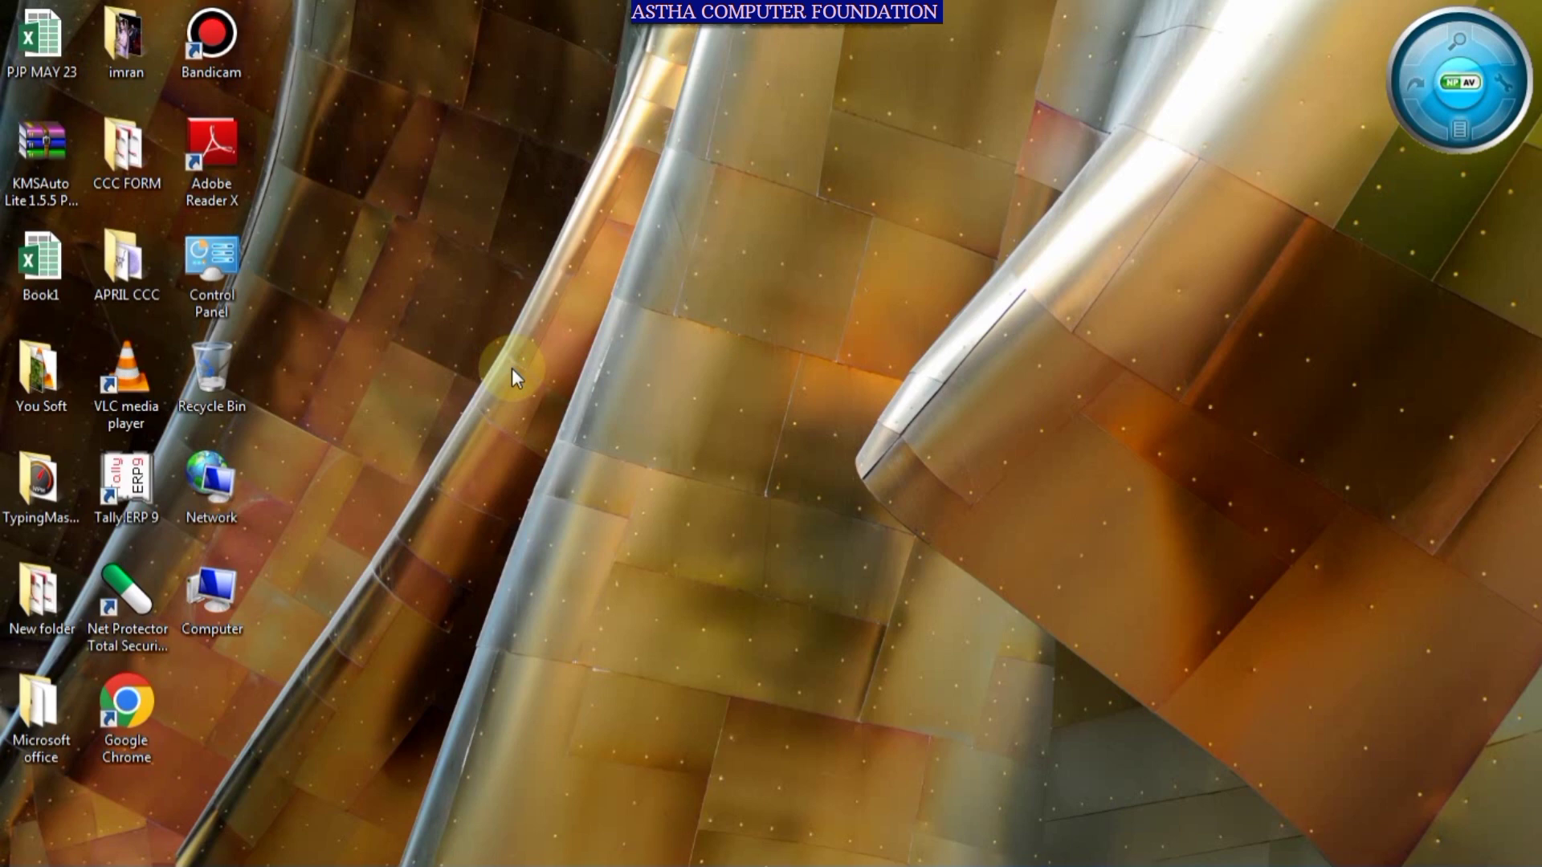
pyautogui.rightClick(524, 150)
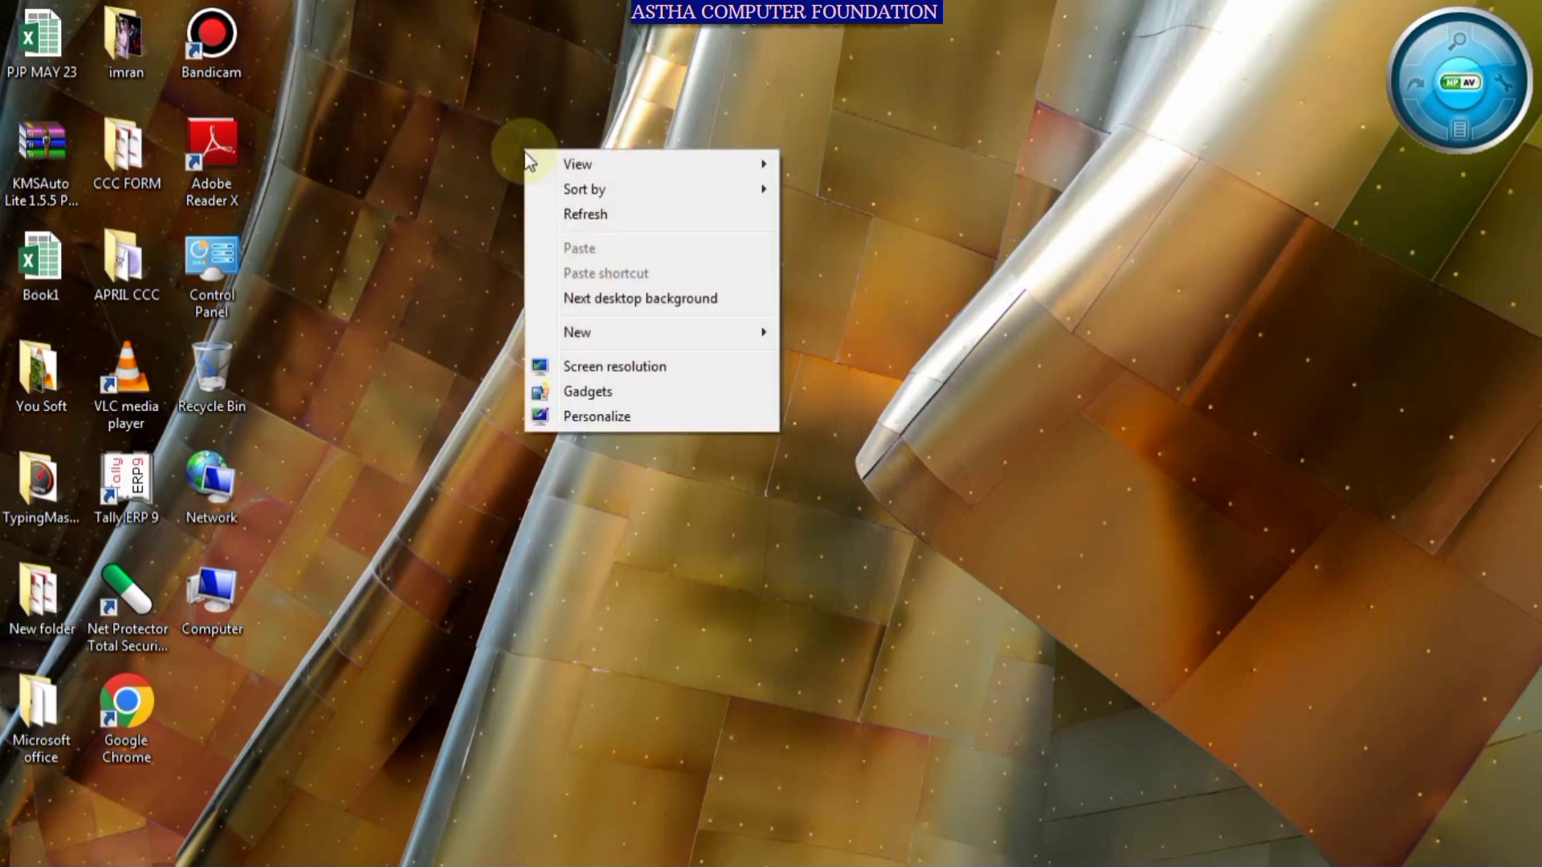
pyautogui.moveTo(568, 333)
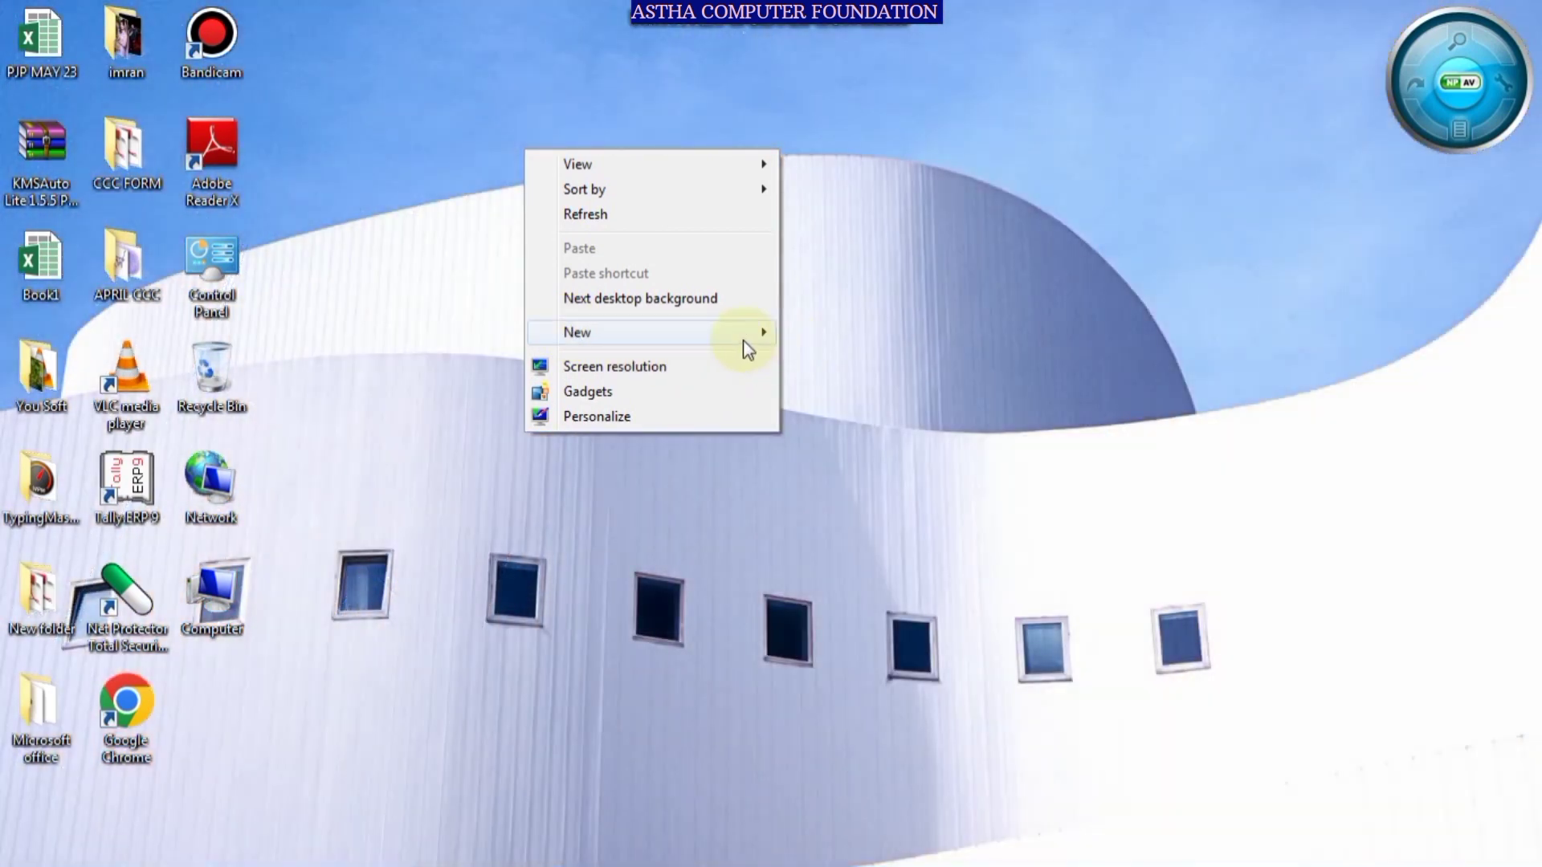
pyautogui.moveTo(751, 335)
pyautogui.click(799, 334)
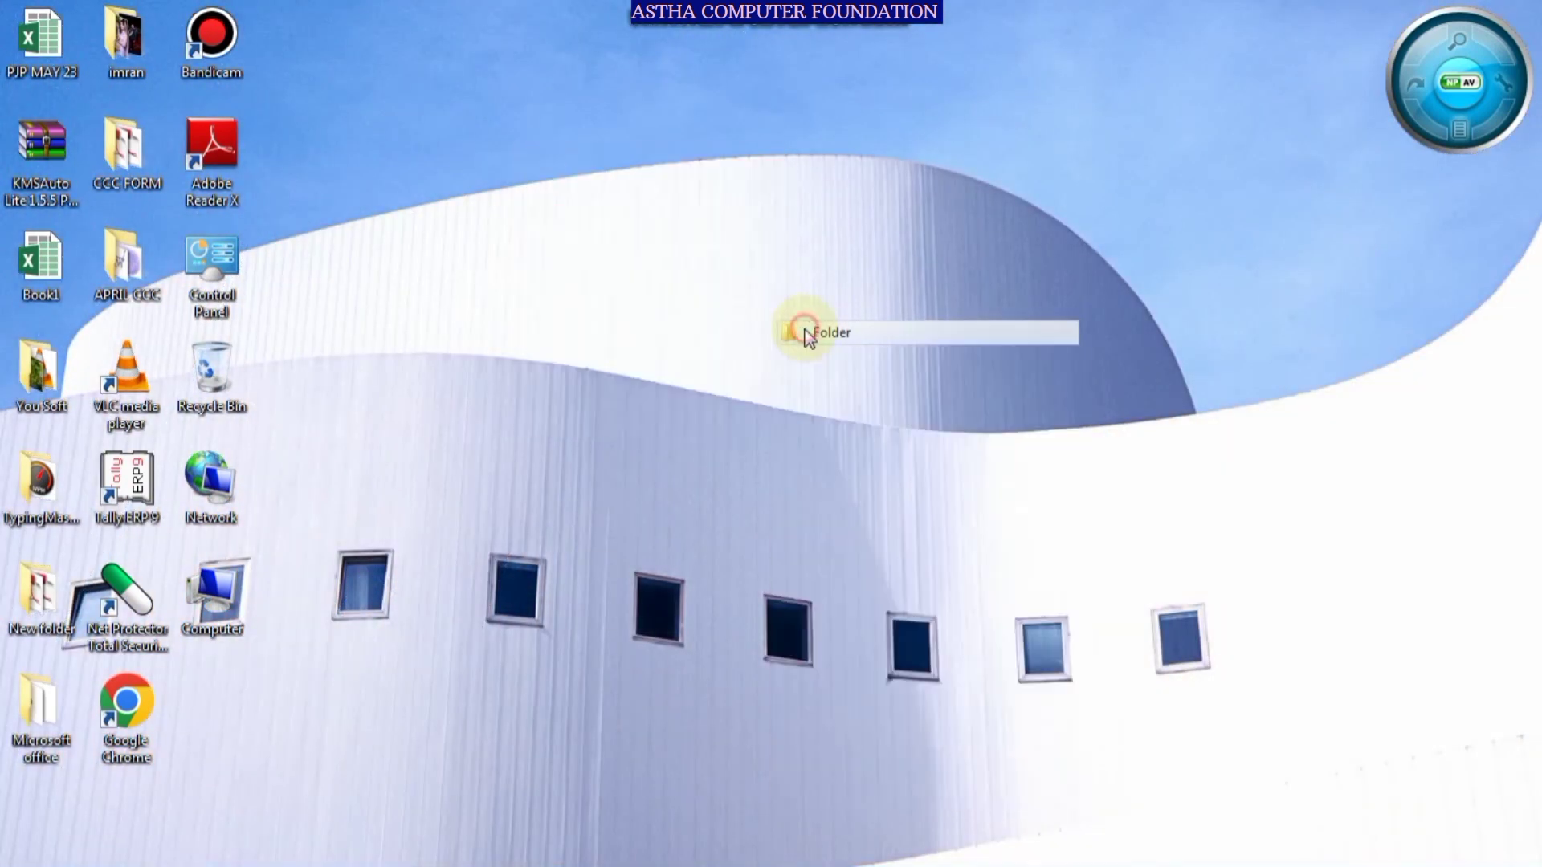
pyautogui.moveTo(539, 172); pyautogui.dragTo(326, 68)
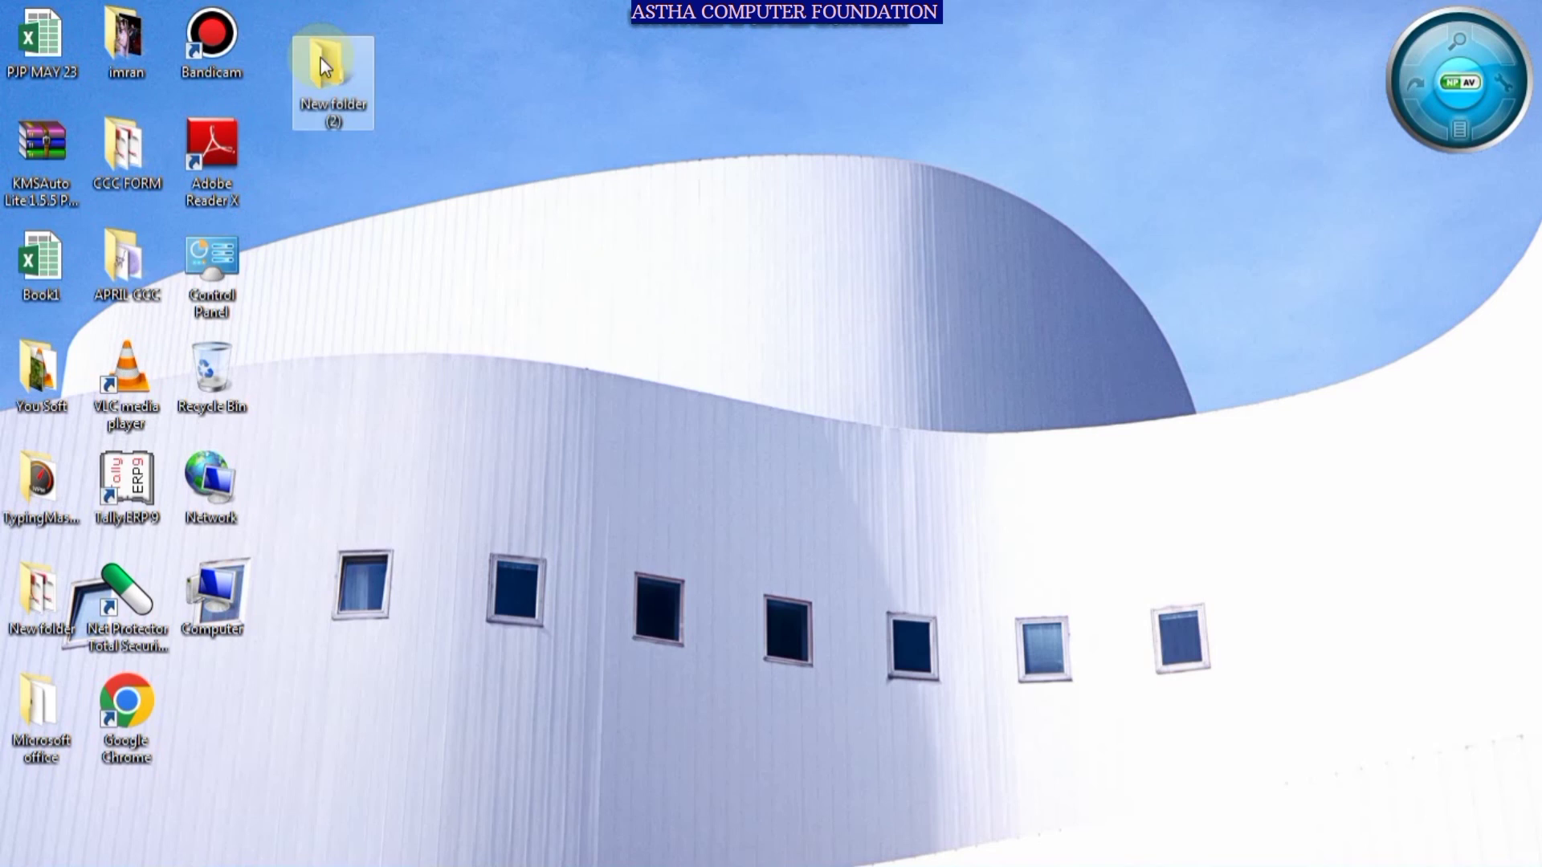
# - Rename the newly created desktop folder as Astha
pyautogui.click(329, 105)
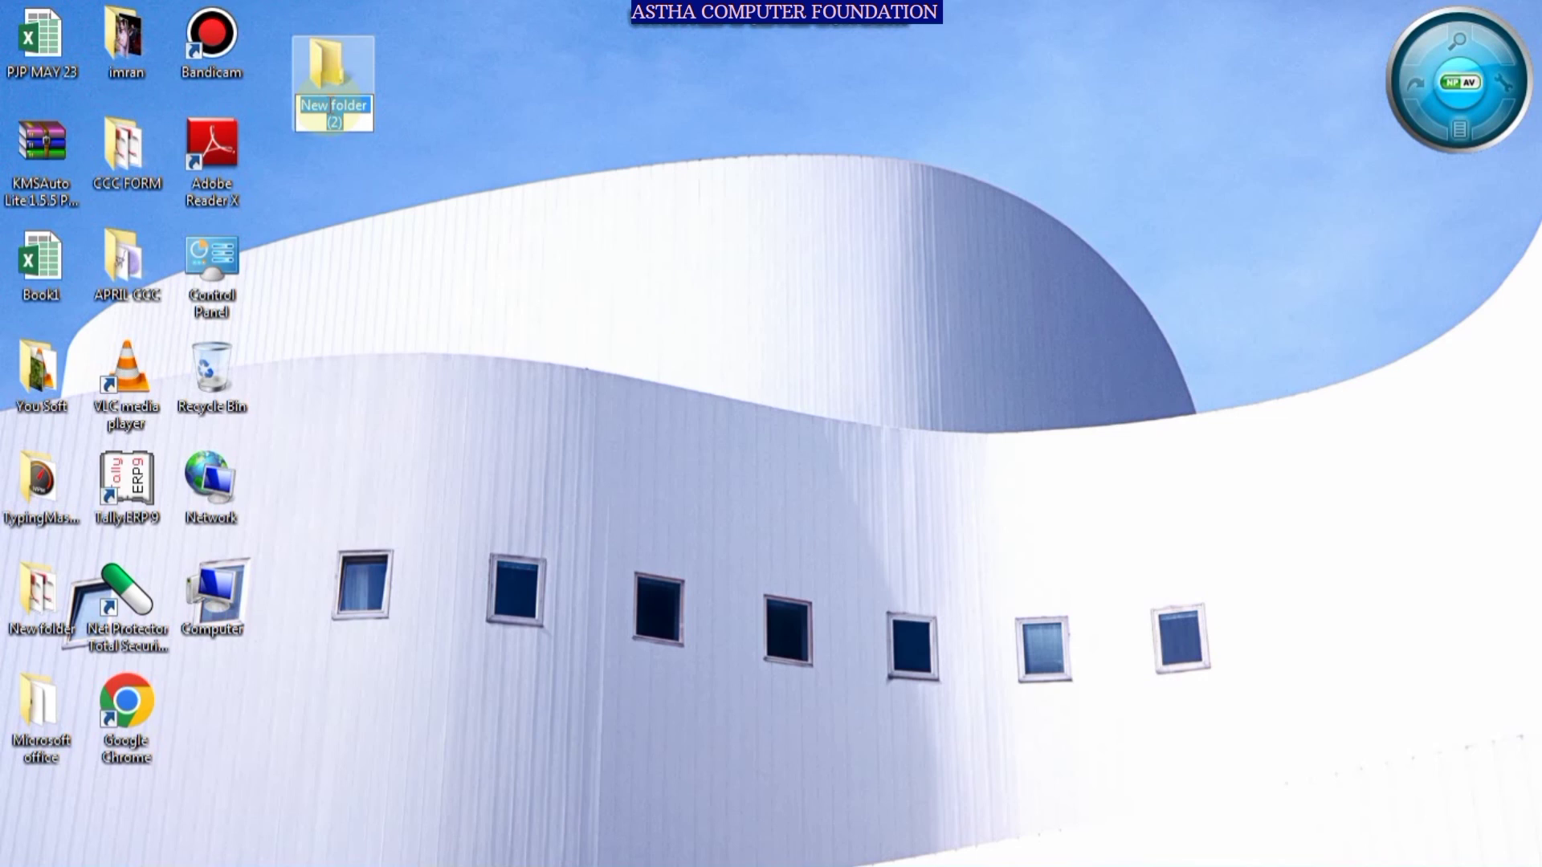
pyautogui.write('Astha')
pyautogui.click(492, 186)
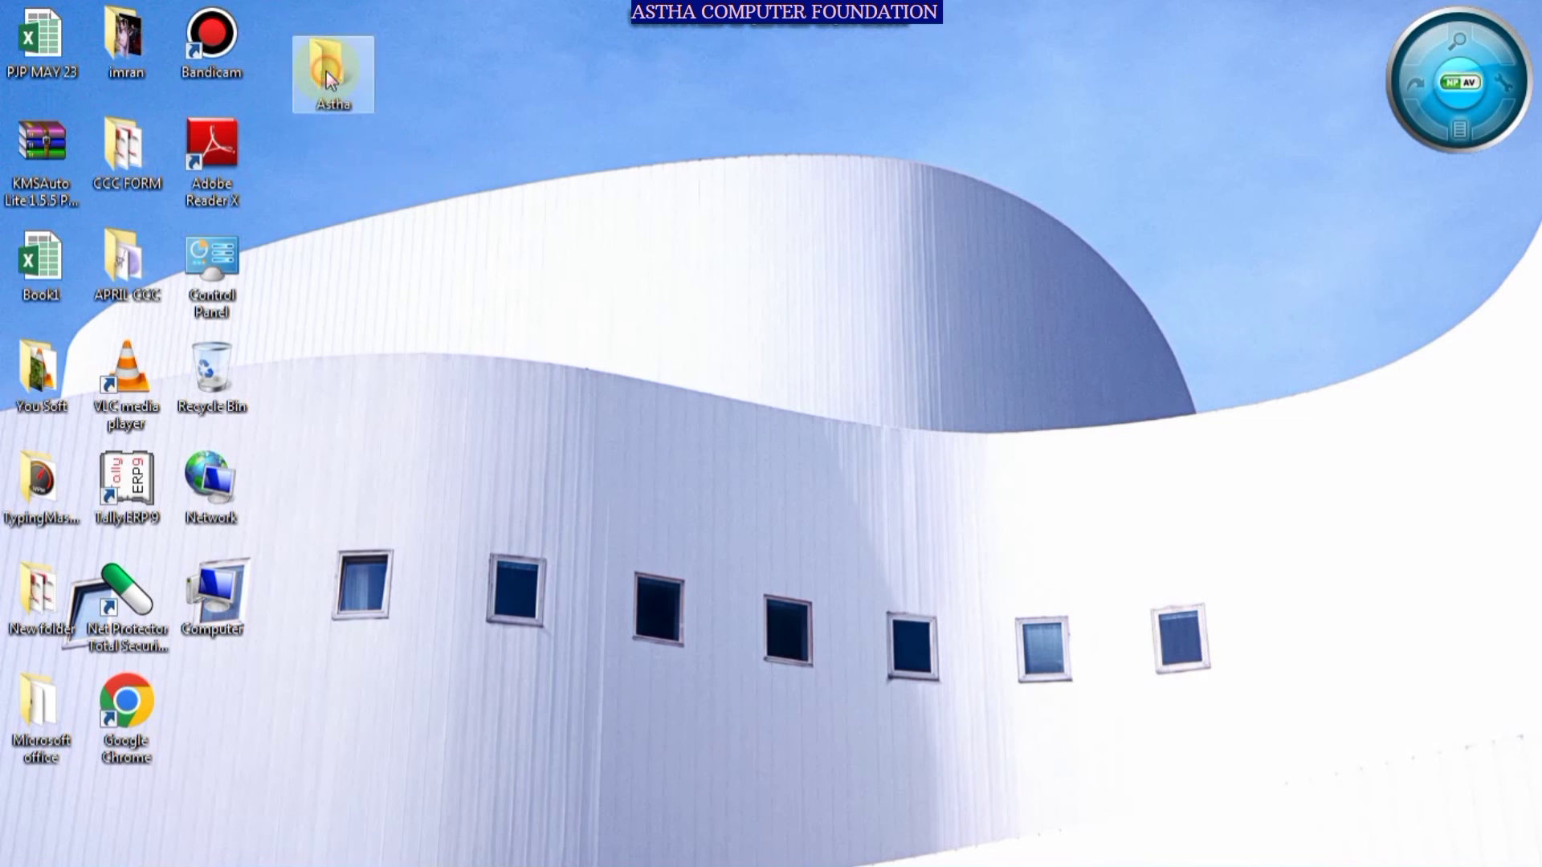
pyautogui.moveTo(337, 77)
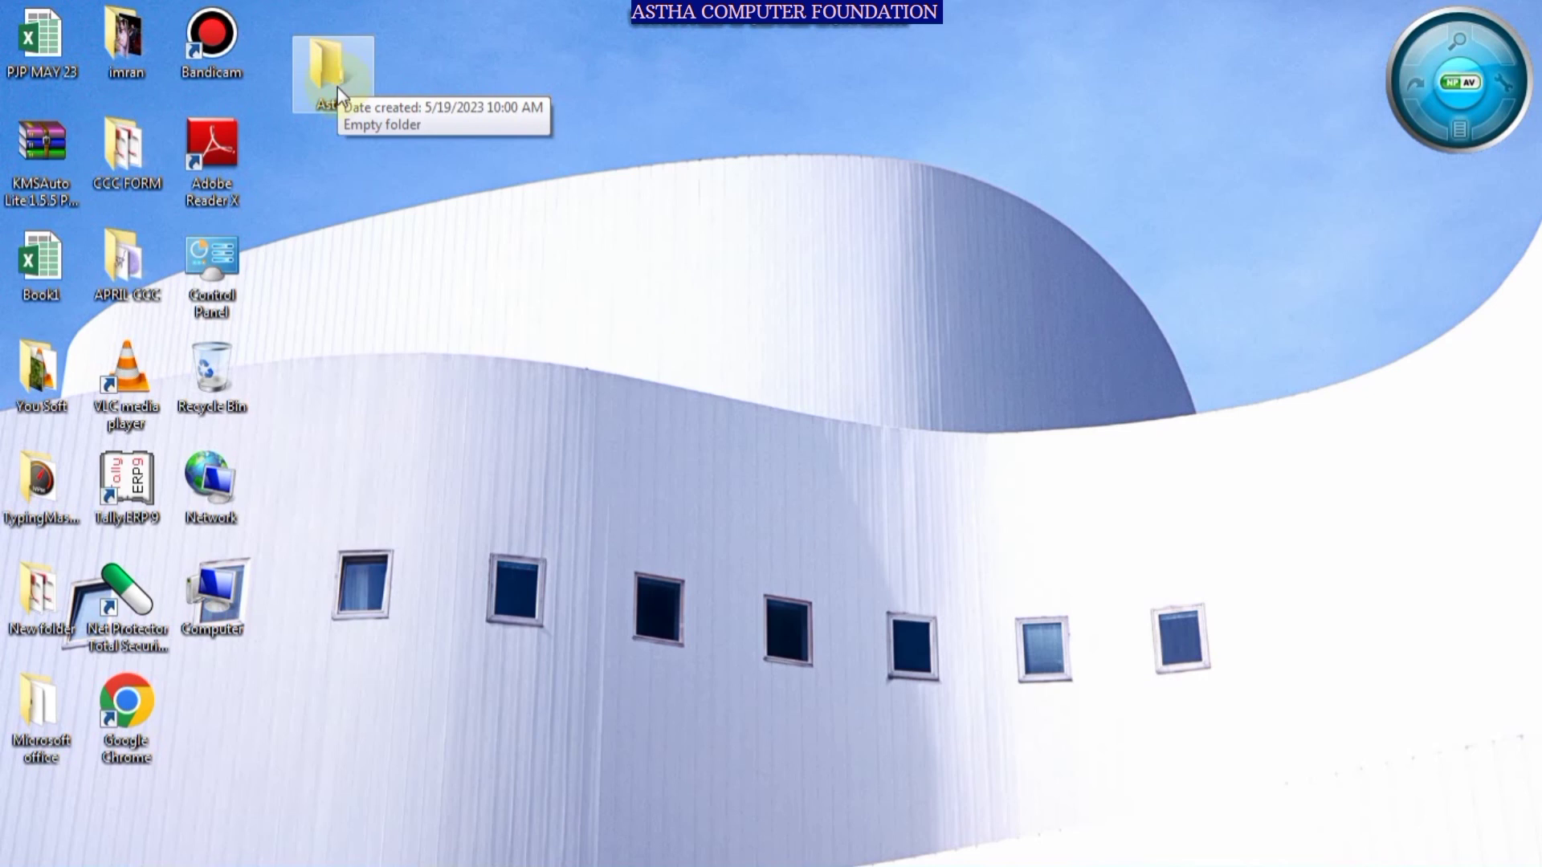
# - Switch to Paint and draw a black-outlined ellipse about 329 × 364 px on the blank canvas
pyautogui.moveTo(89, 864)
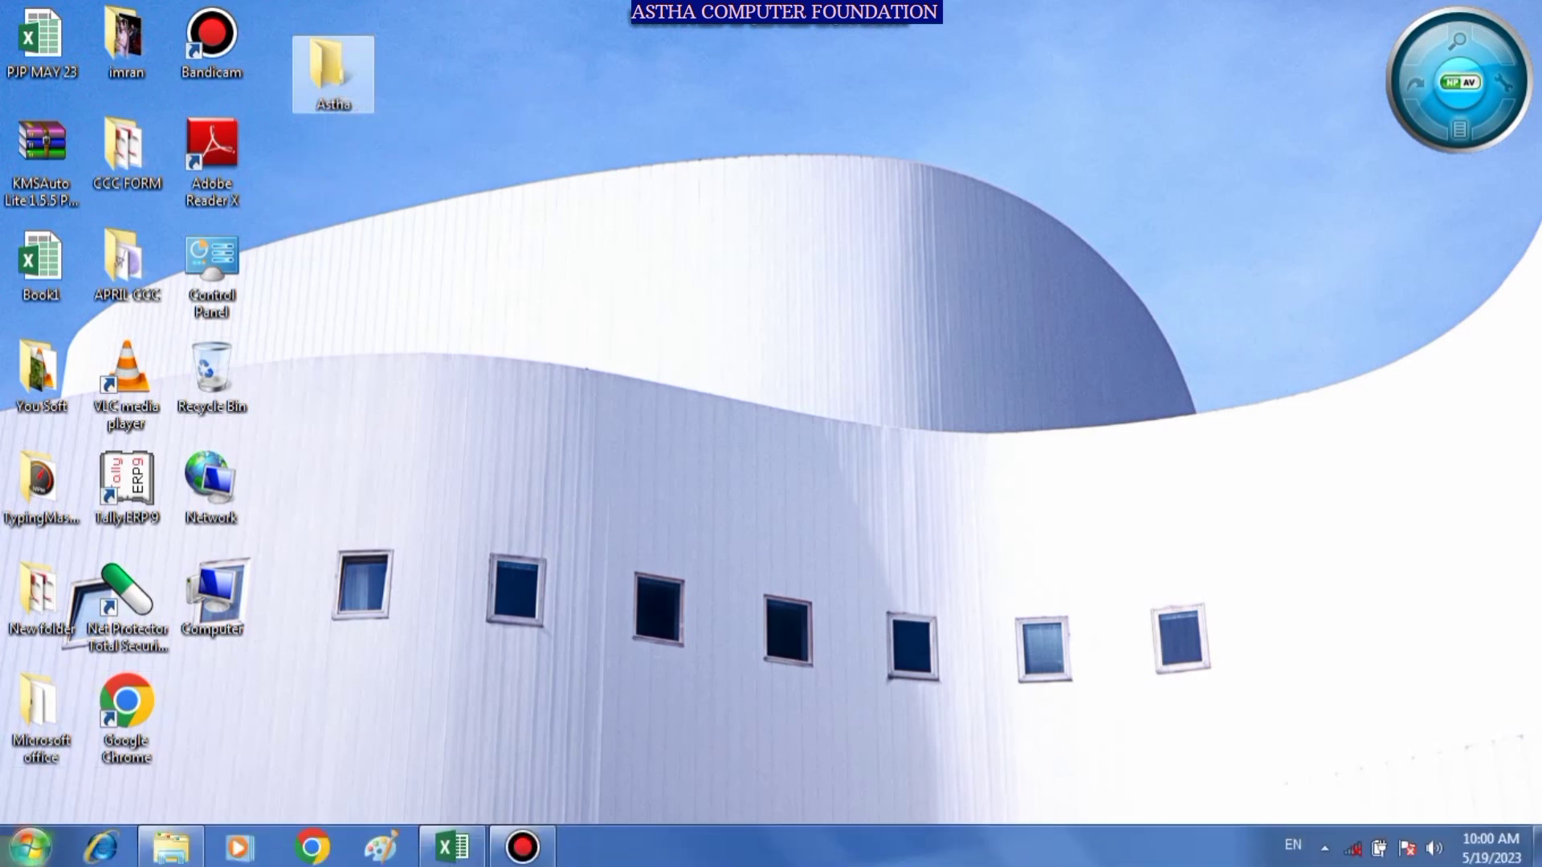
pyautogui.click(31, 847)
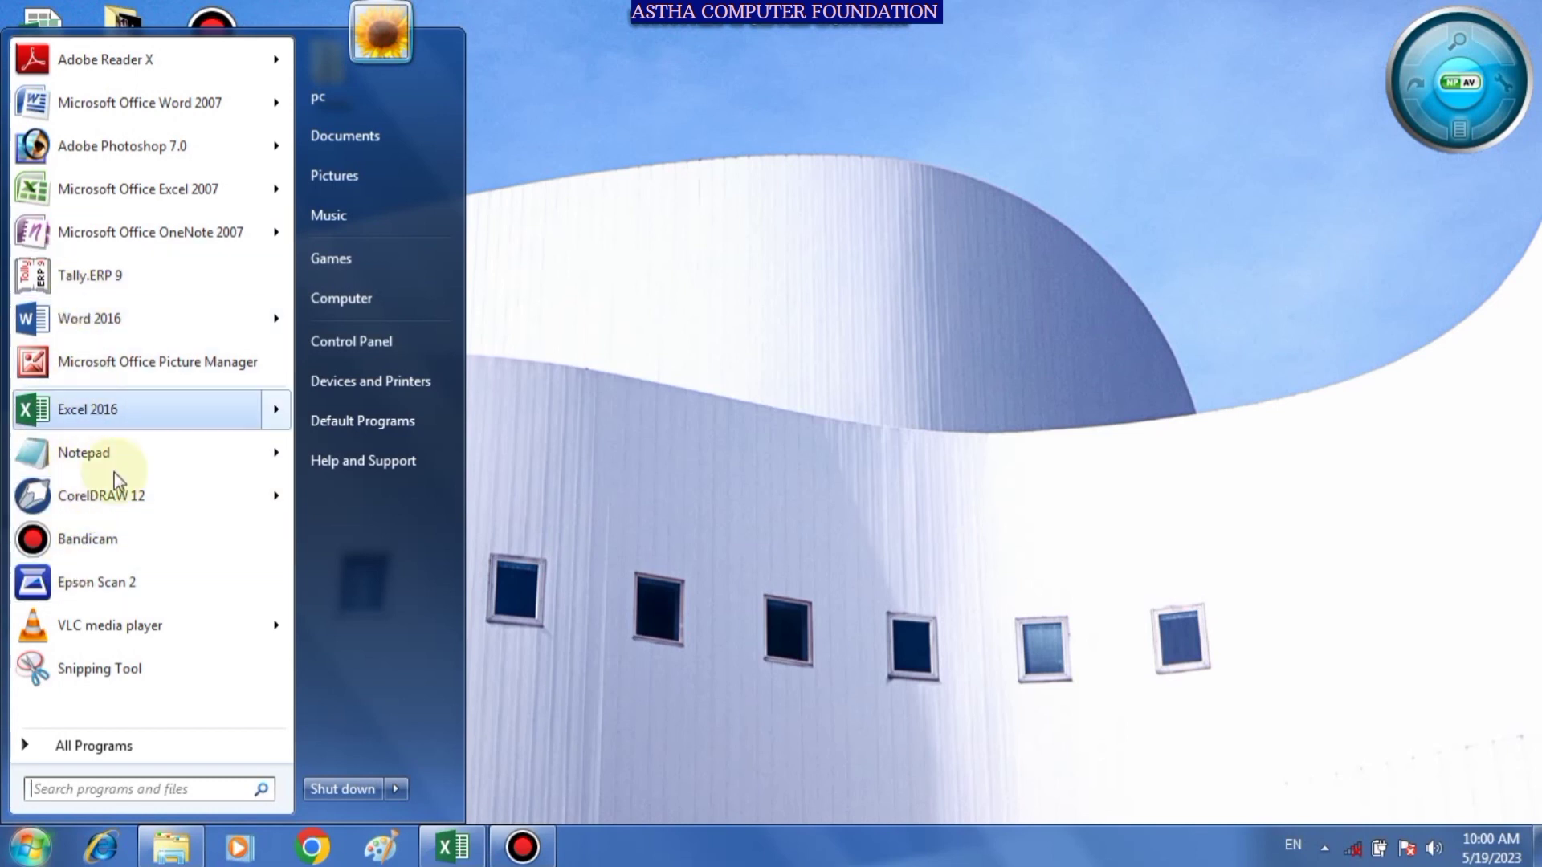
pyautogui.click(379, 851)
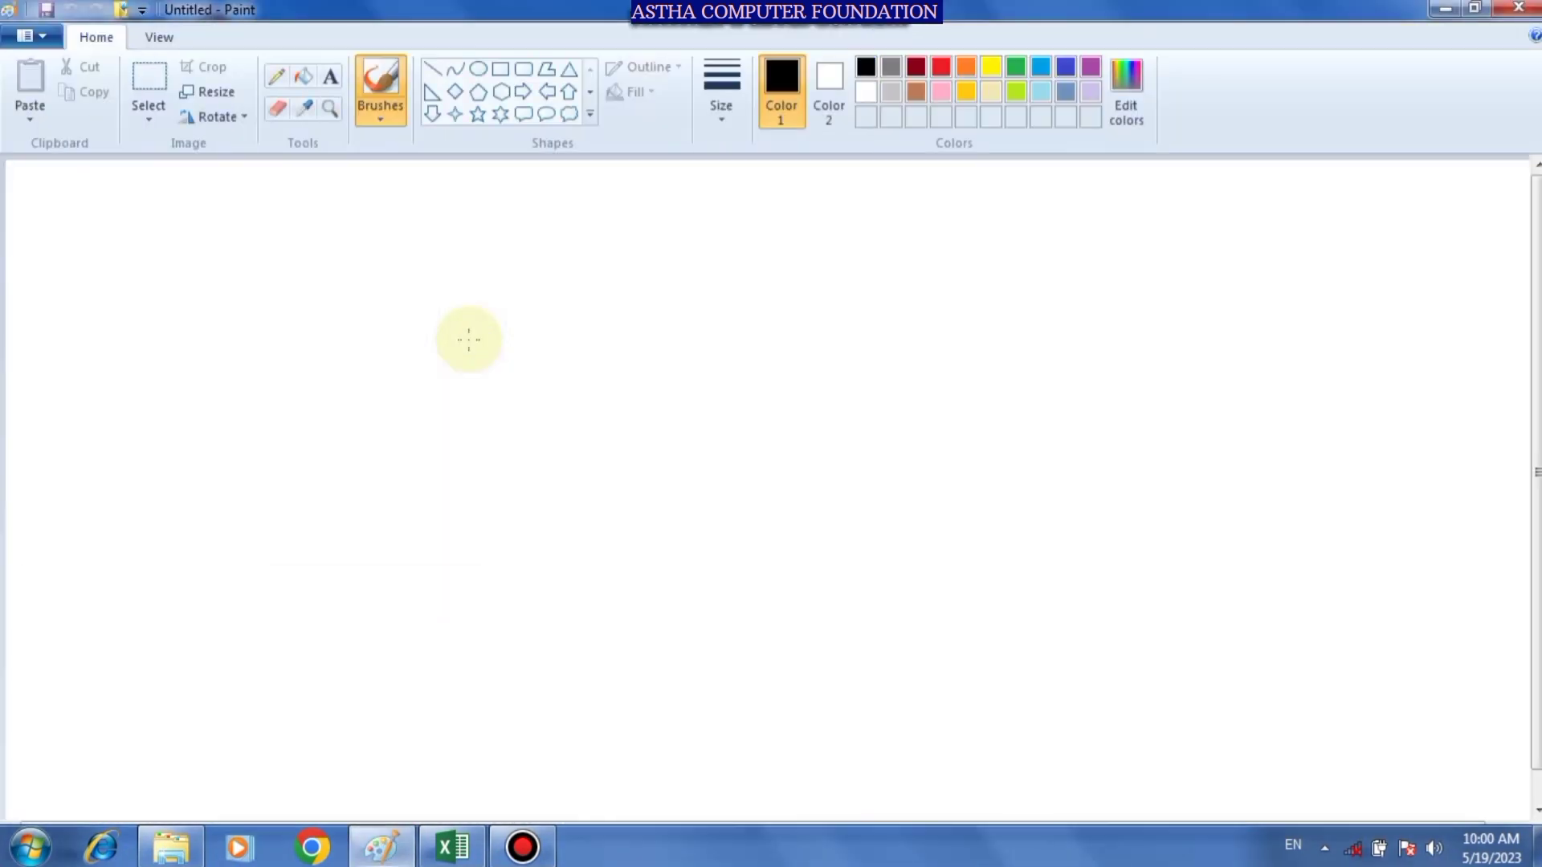
pyautogui.click(476, 71)
pyautogui.moveTo(368, 241)
pyautogui.mouseDown()
pyautogui.moveTo(484, 420)
pyautogui.moveTo(736, 623)
pyautogui.moveTo(739, 655)
pyautogui.mouseUp()
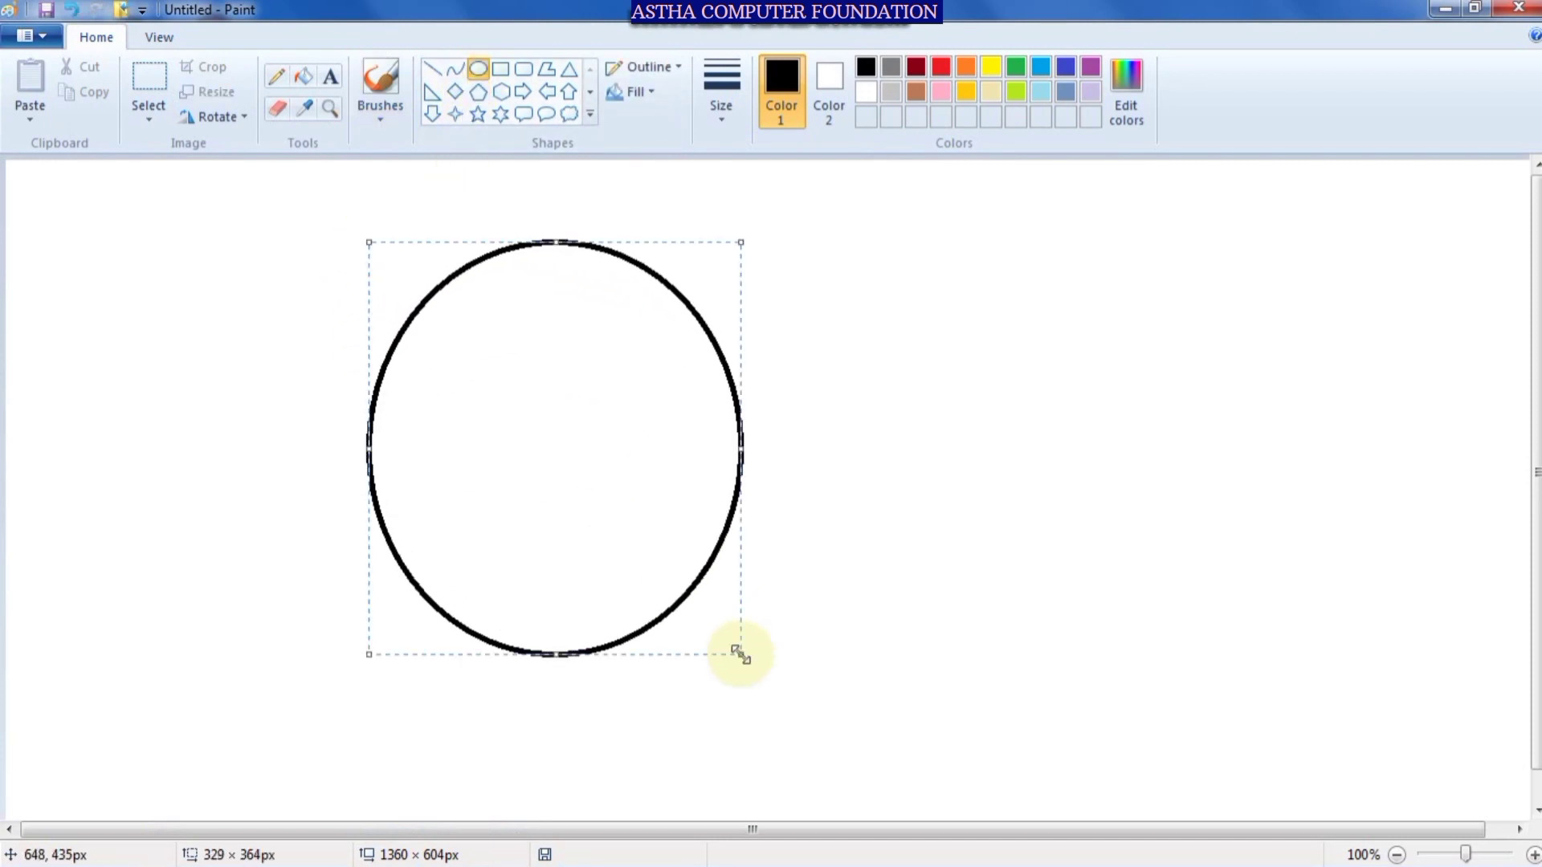
# - Fill the inside of the ellipse with red
pyautogui.click(308, 75)
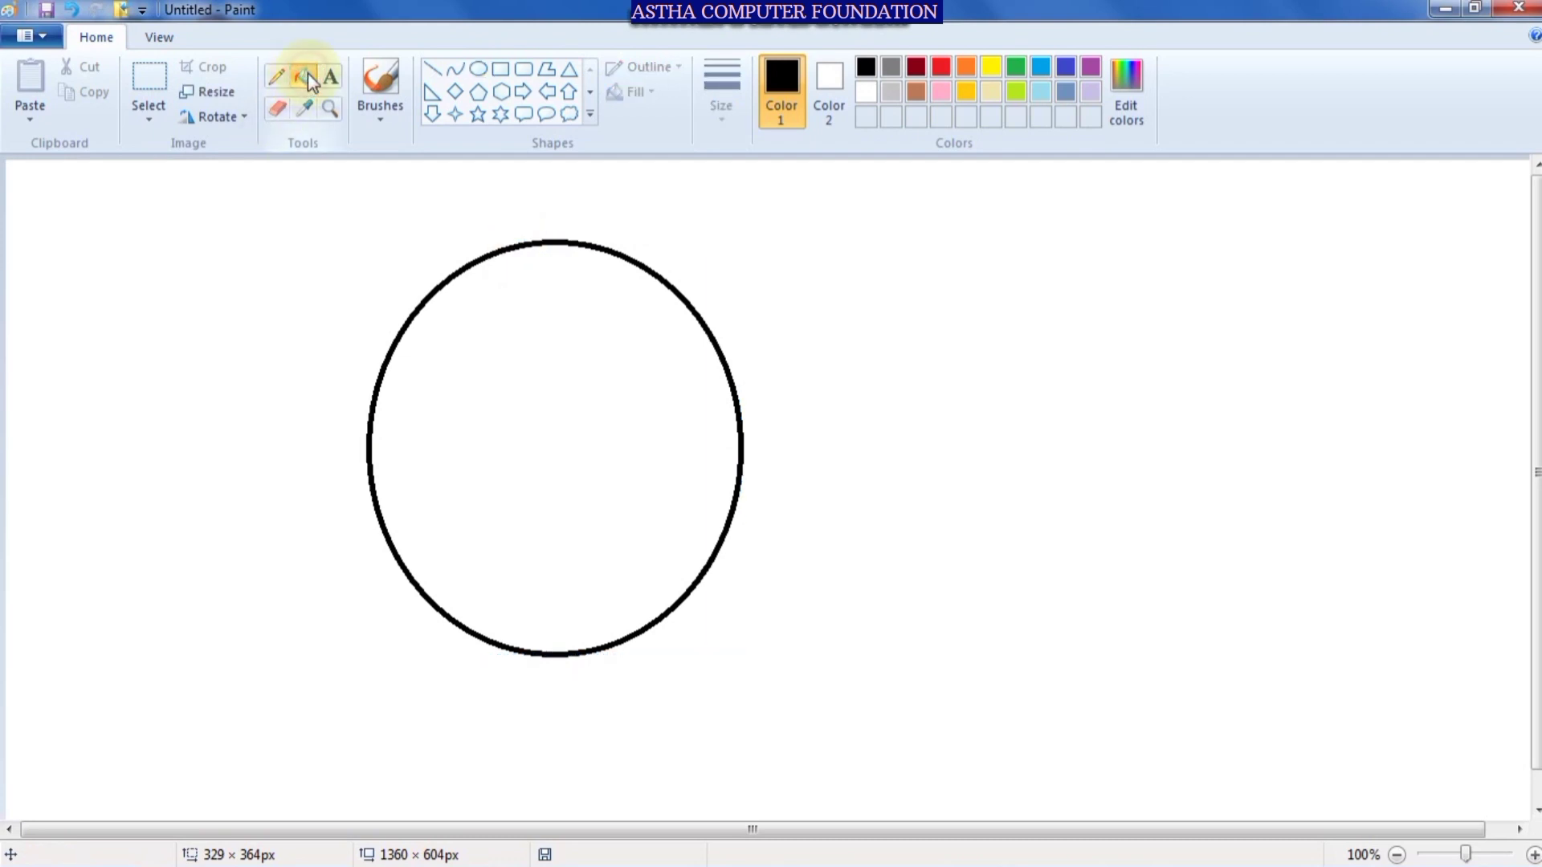
pyautogui.click(941, 68)
pyautogui.click(621, 414)
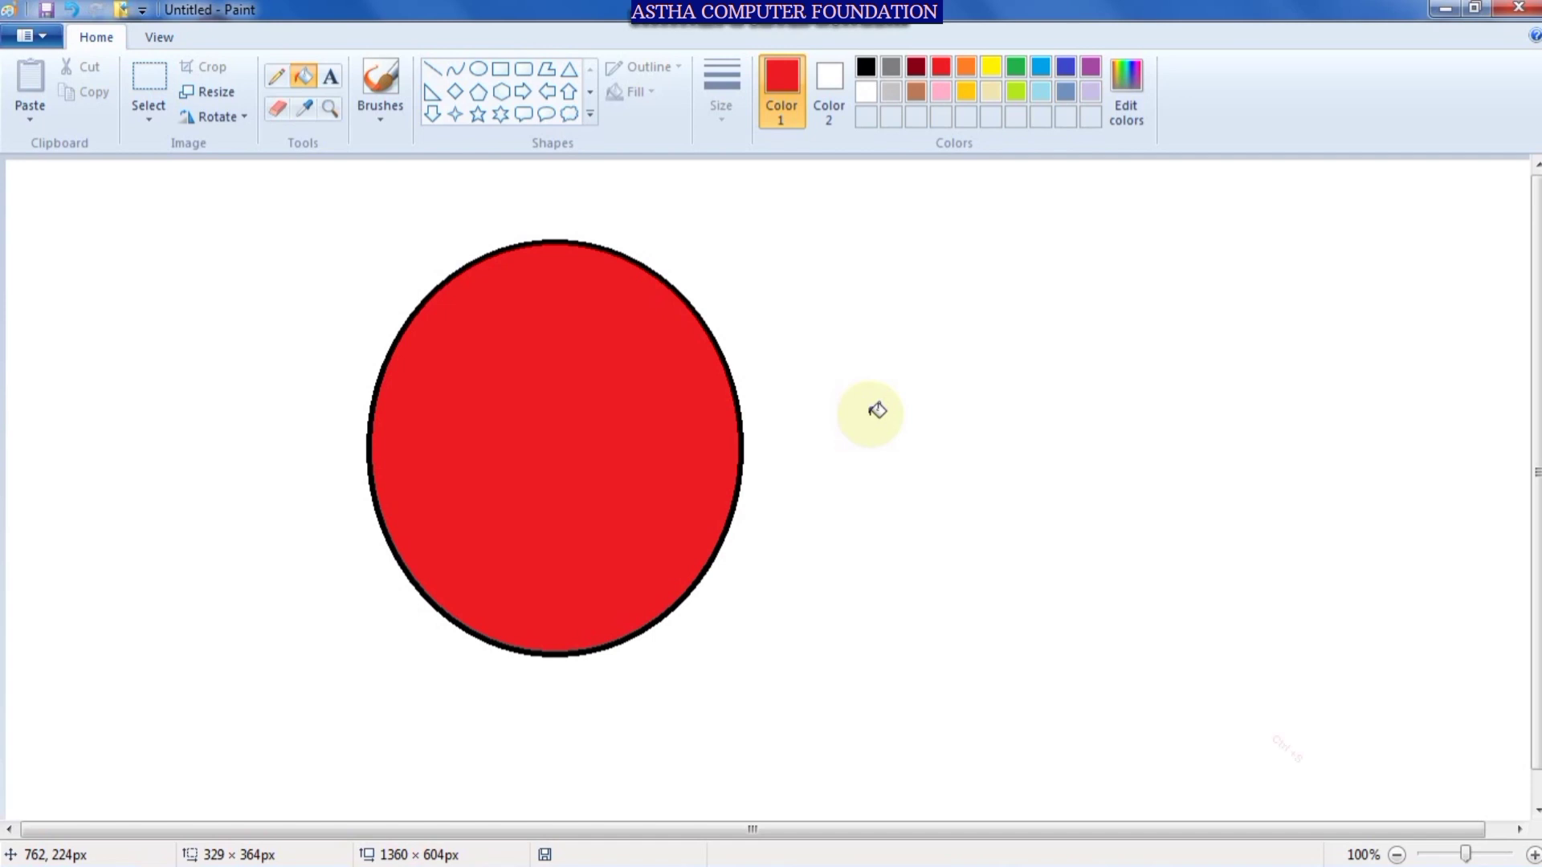
# - Start saving the drawing and choose the Astha folder on the desktop as its destination
pyautogui.hotkey('ctrl', 's')
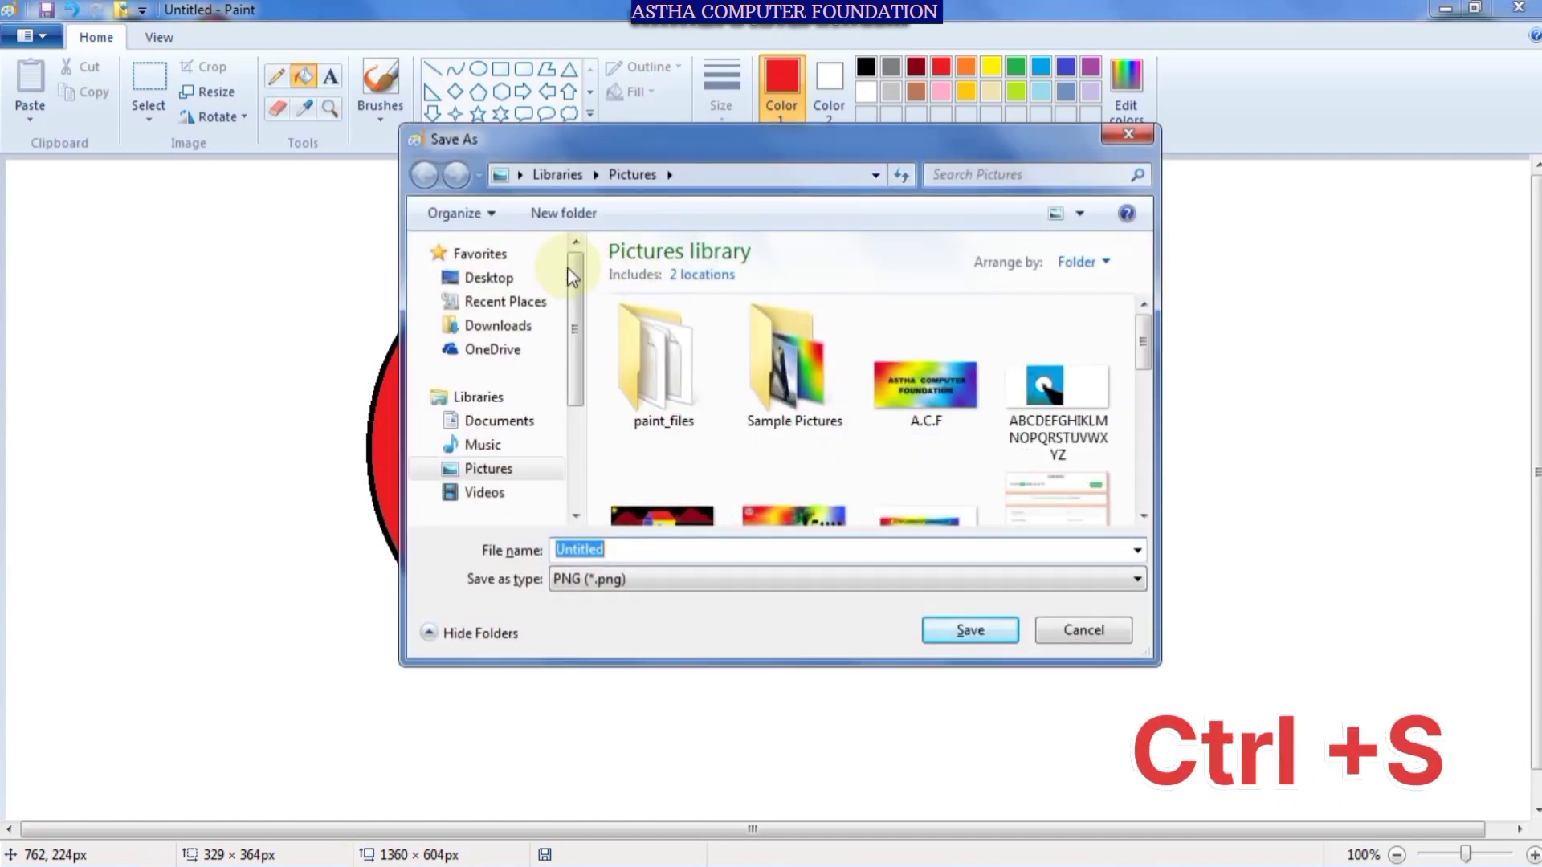
pyautogui.click(510, 282)
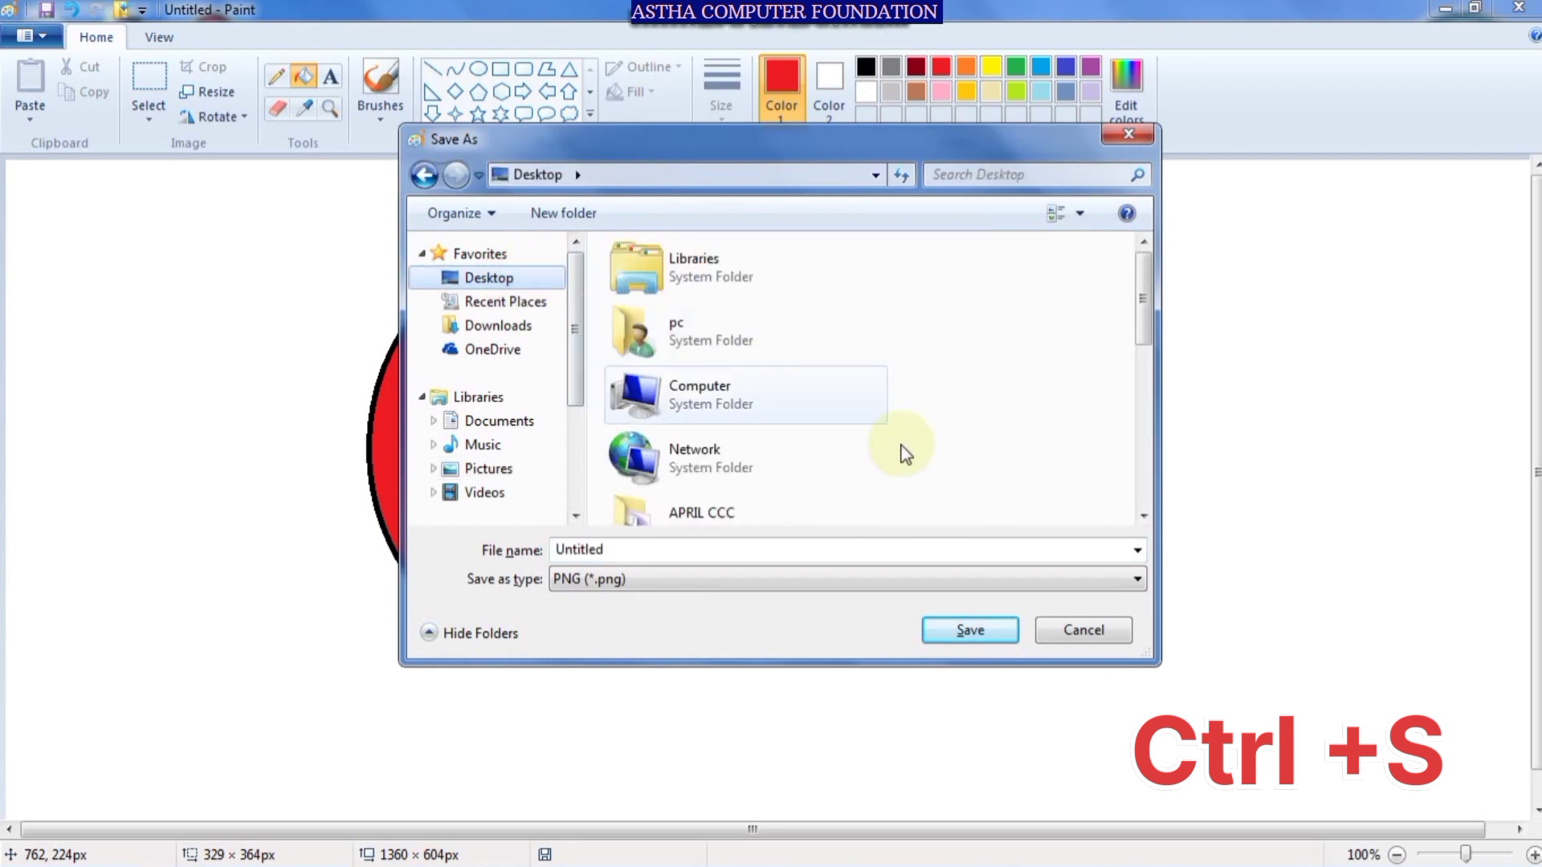
pyautogui.moveTo(1149, 305); pyautogui.dragTo(1143, 418)
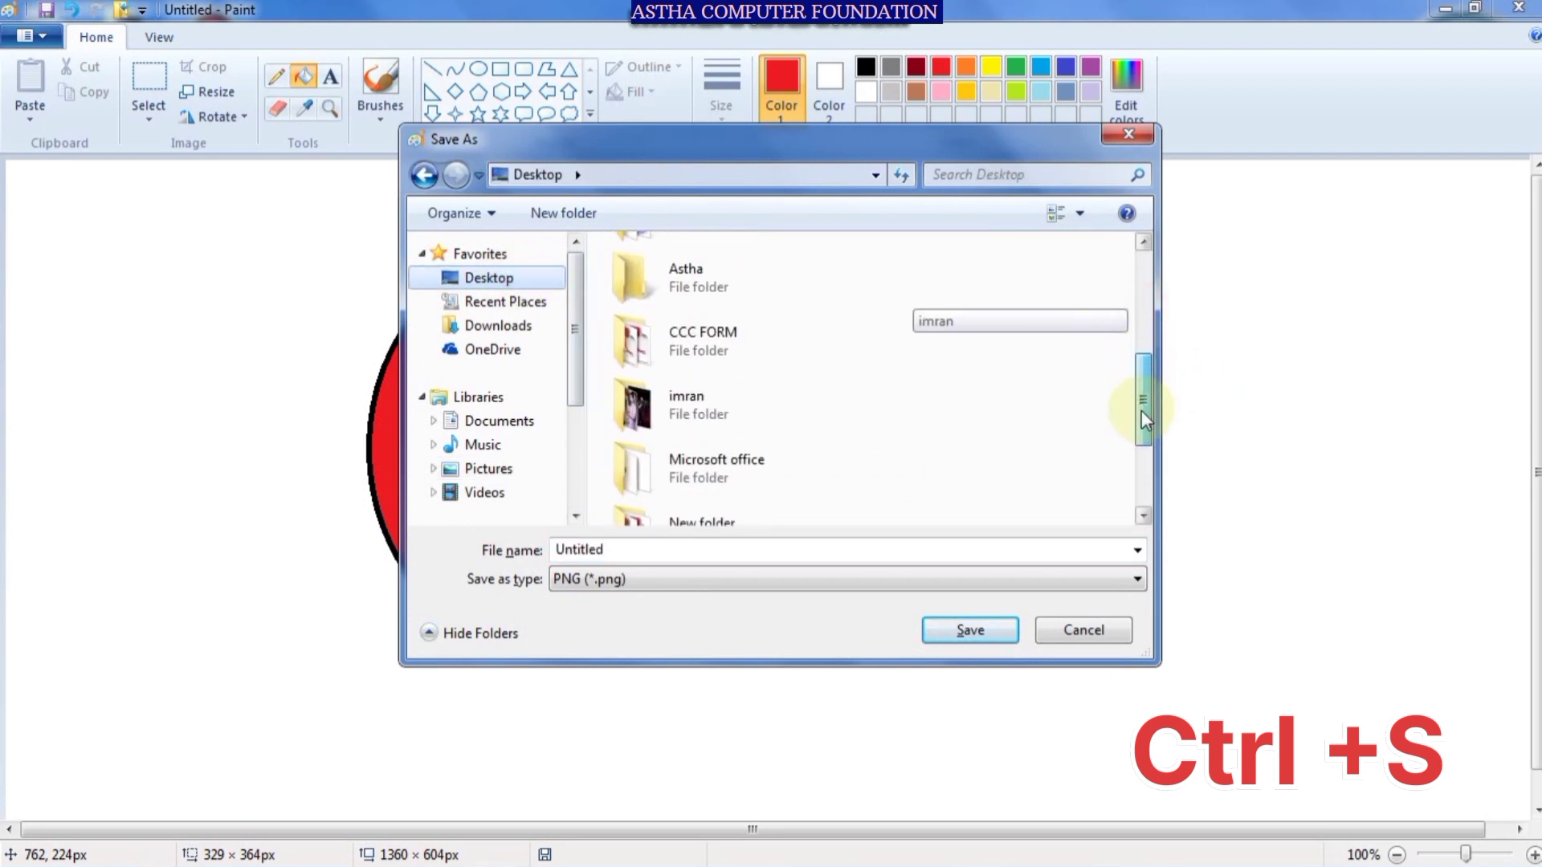
pyautogui.click(652, 289)
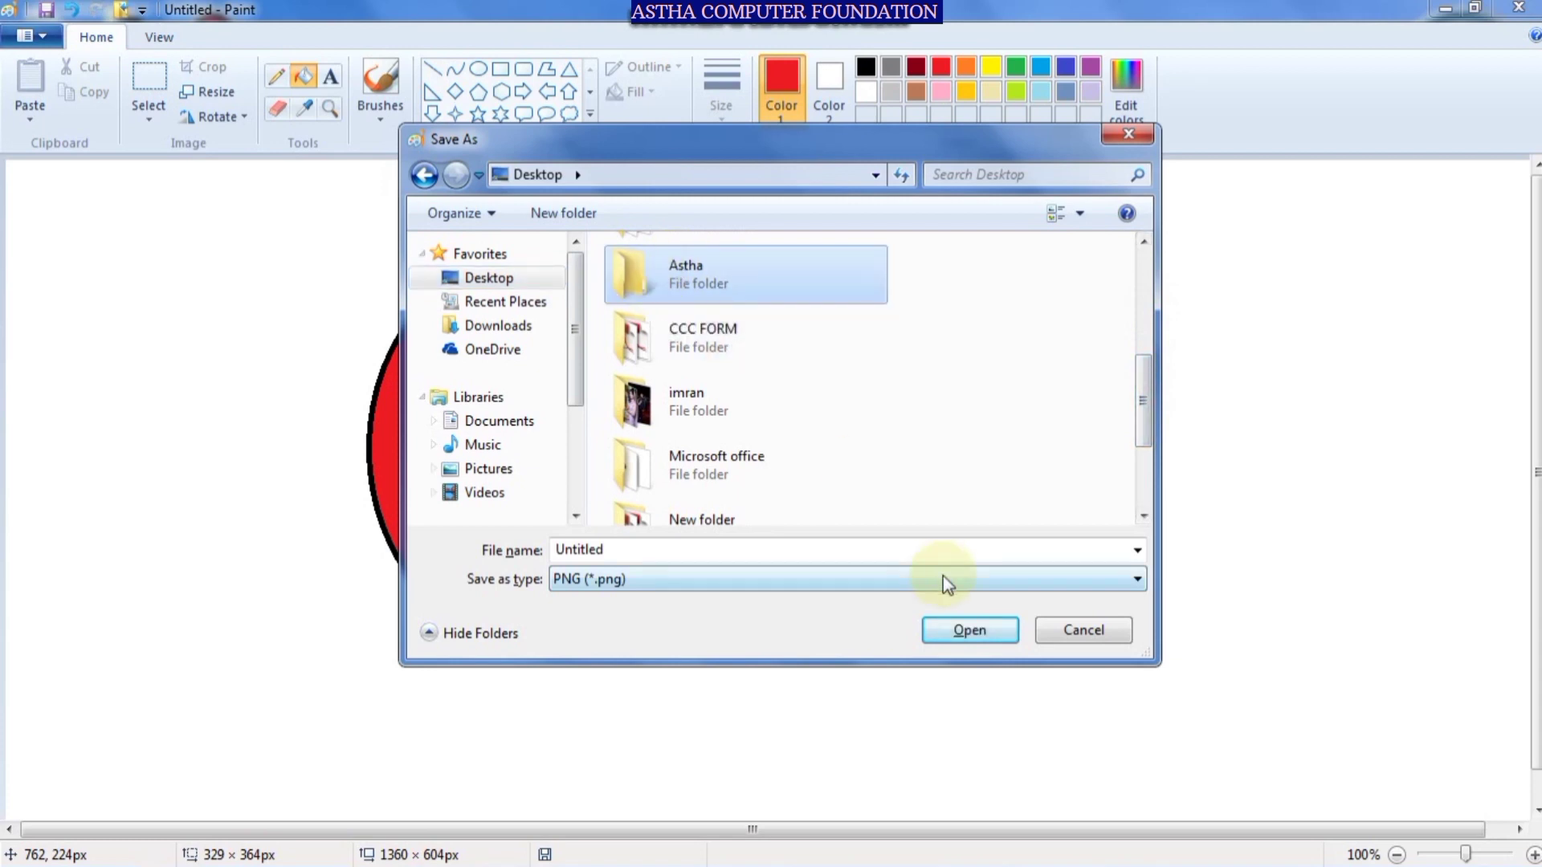
pyautogui.click(948, 639)
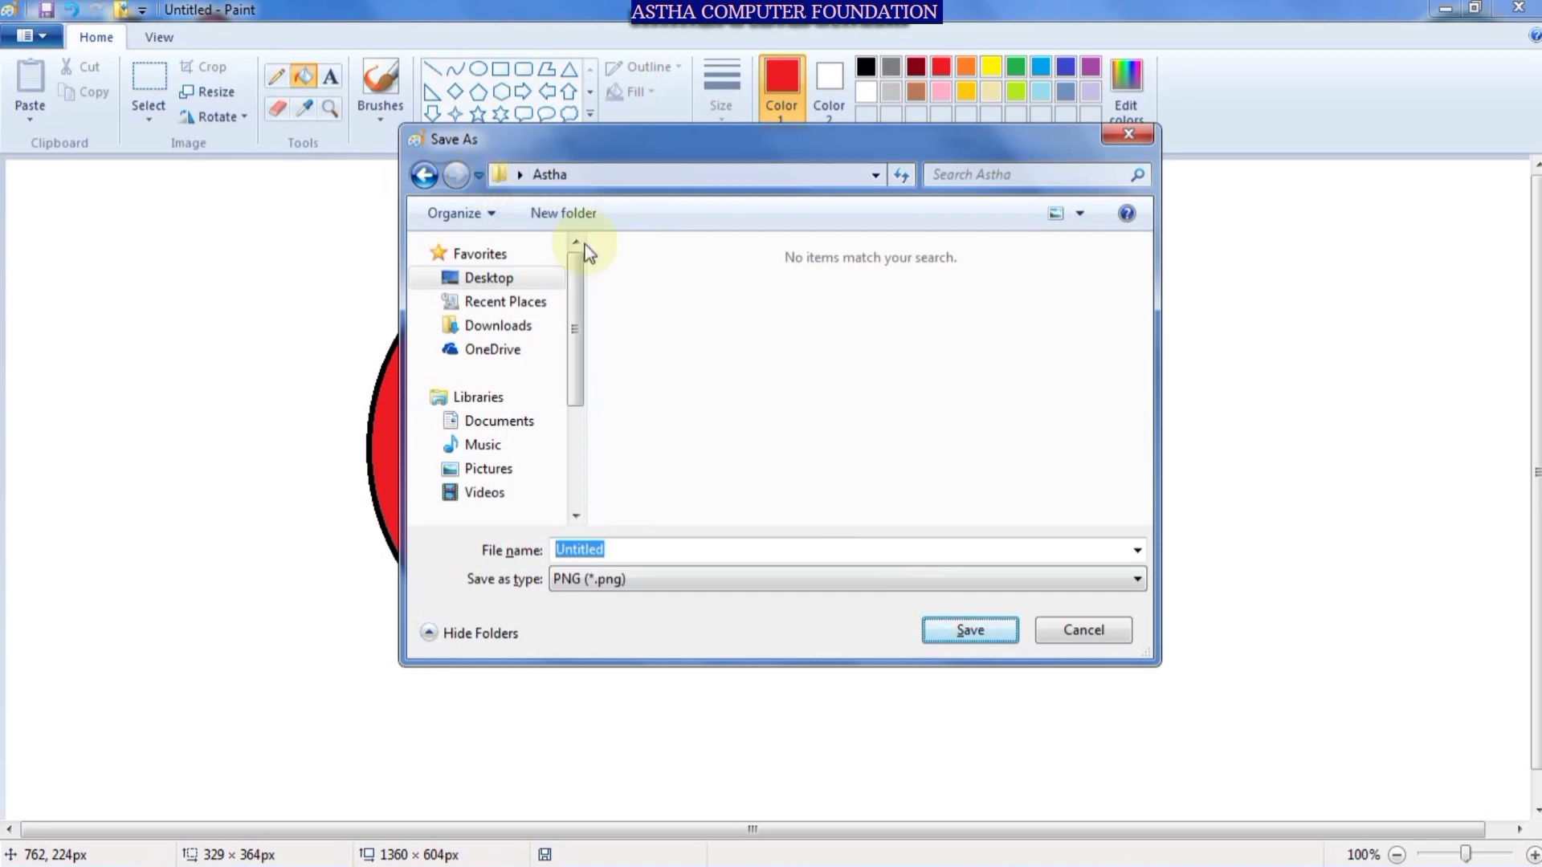
# - Save the drawing as a PNG file named ACF and close Paint
pyautogui.click(634, 547)
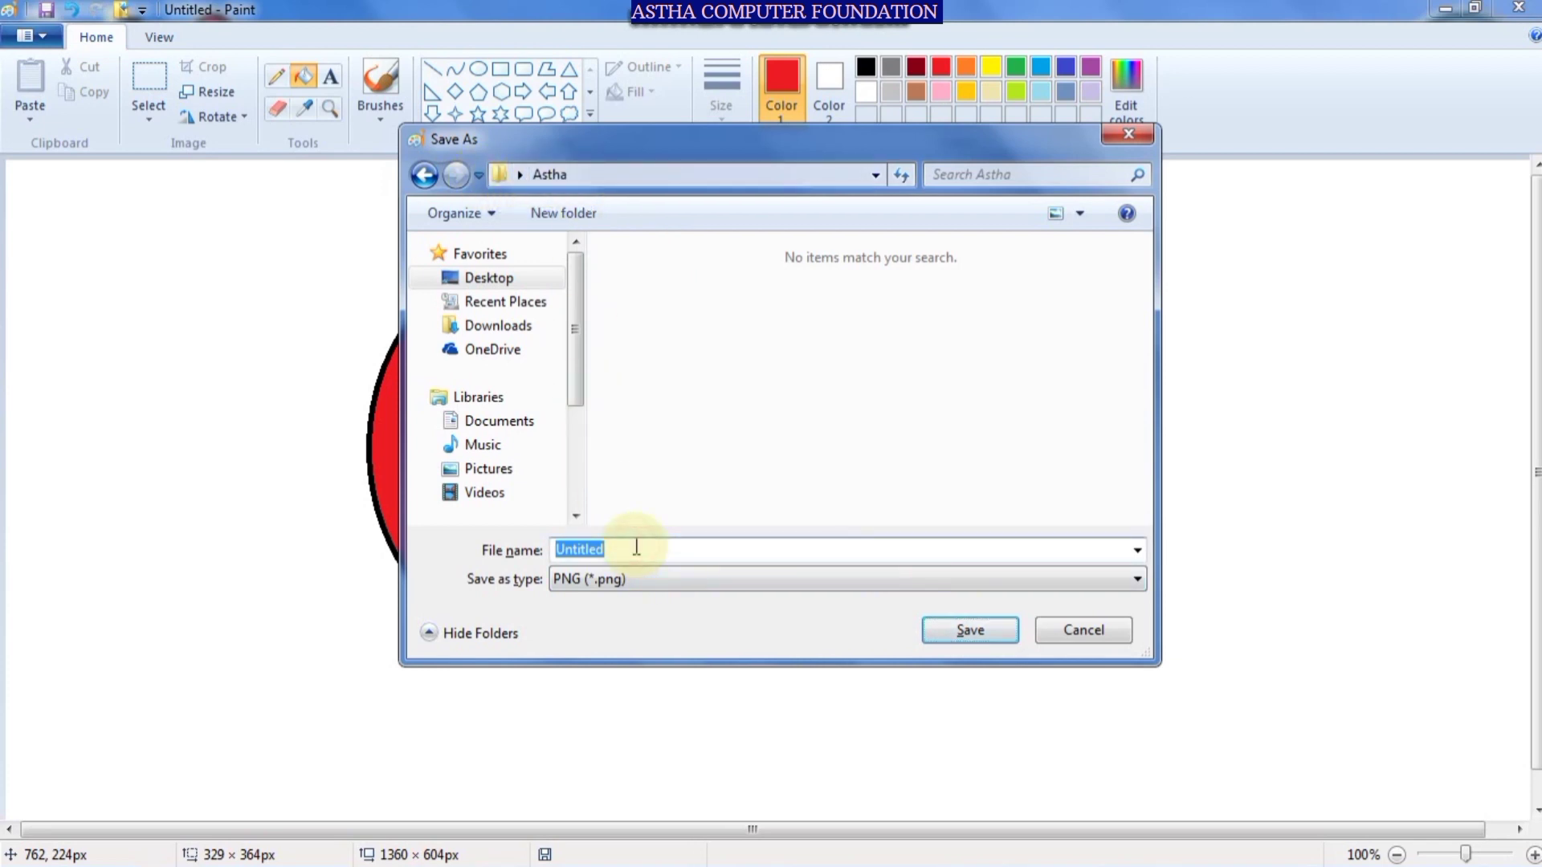
pyautogui.press('BackSpace')
pyautogui.write('a')
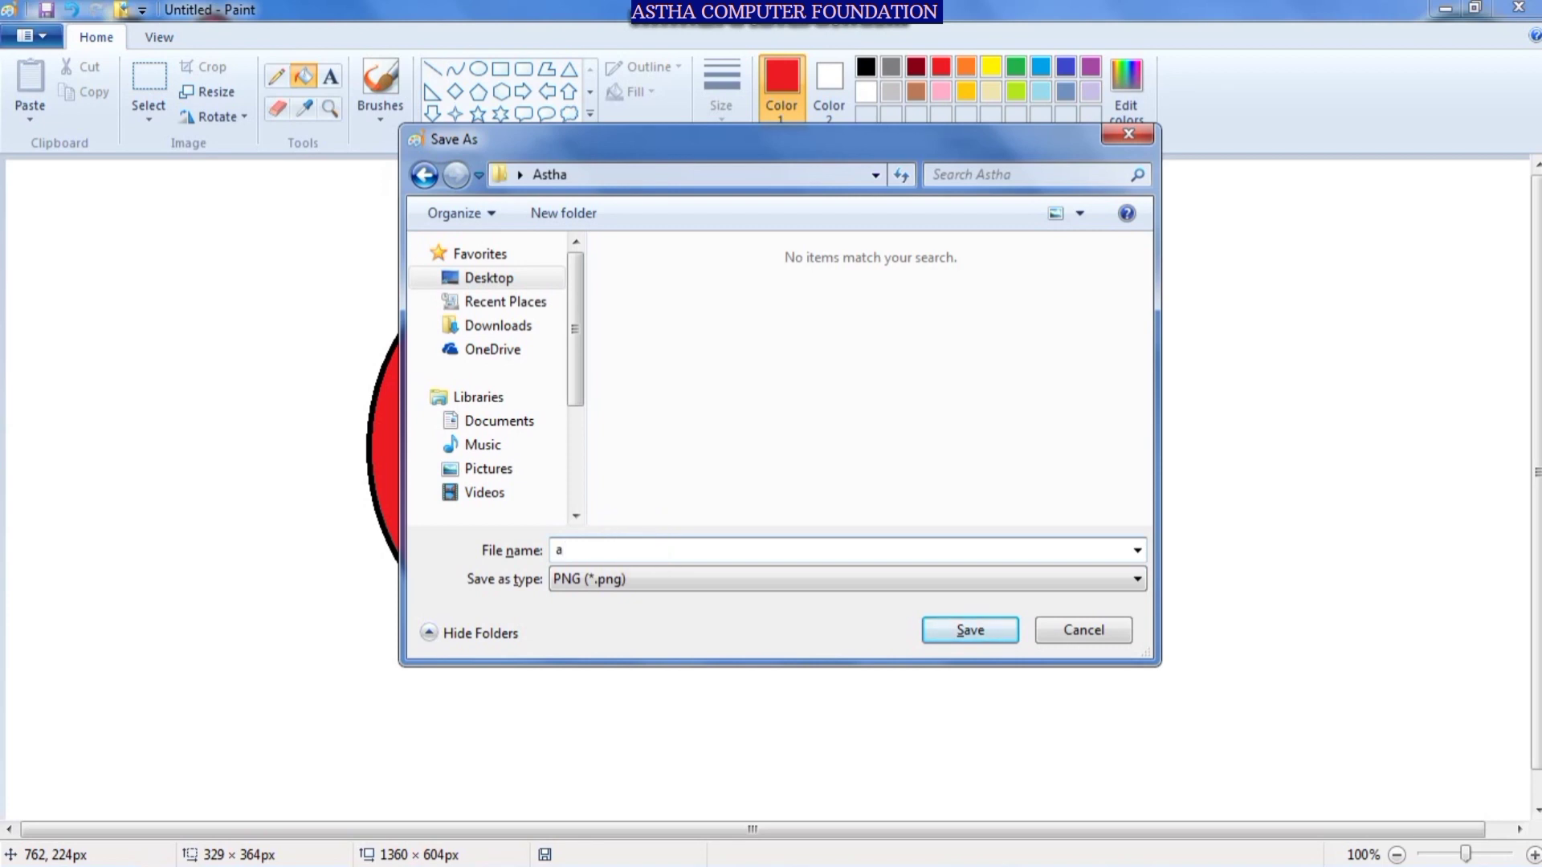
pyautogui.write('cf')
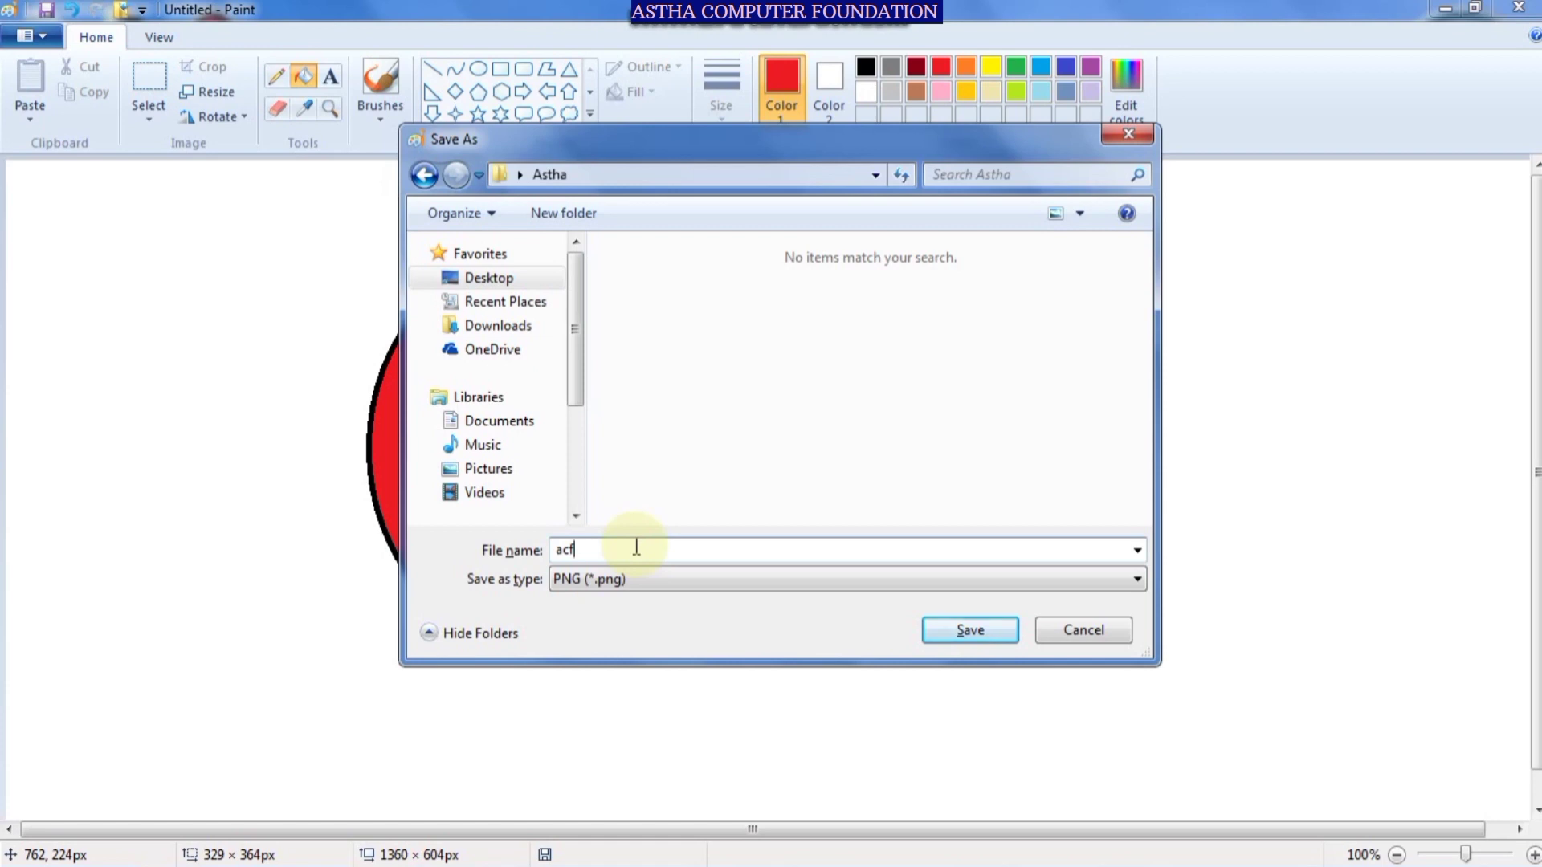
pyautogui.press('BackSpace')
pyautogui.press('BackSpace')
pyautogui.press('BackSpace')
pyautogui.write('ACF')
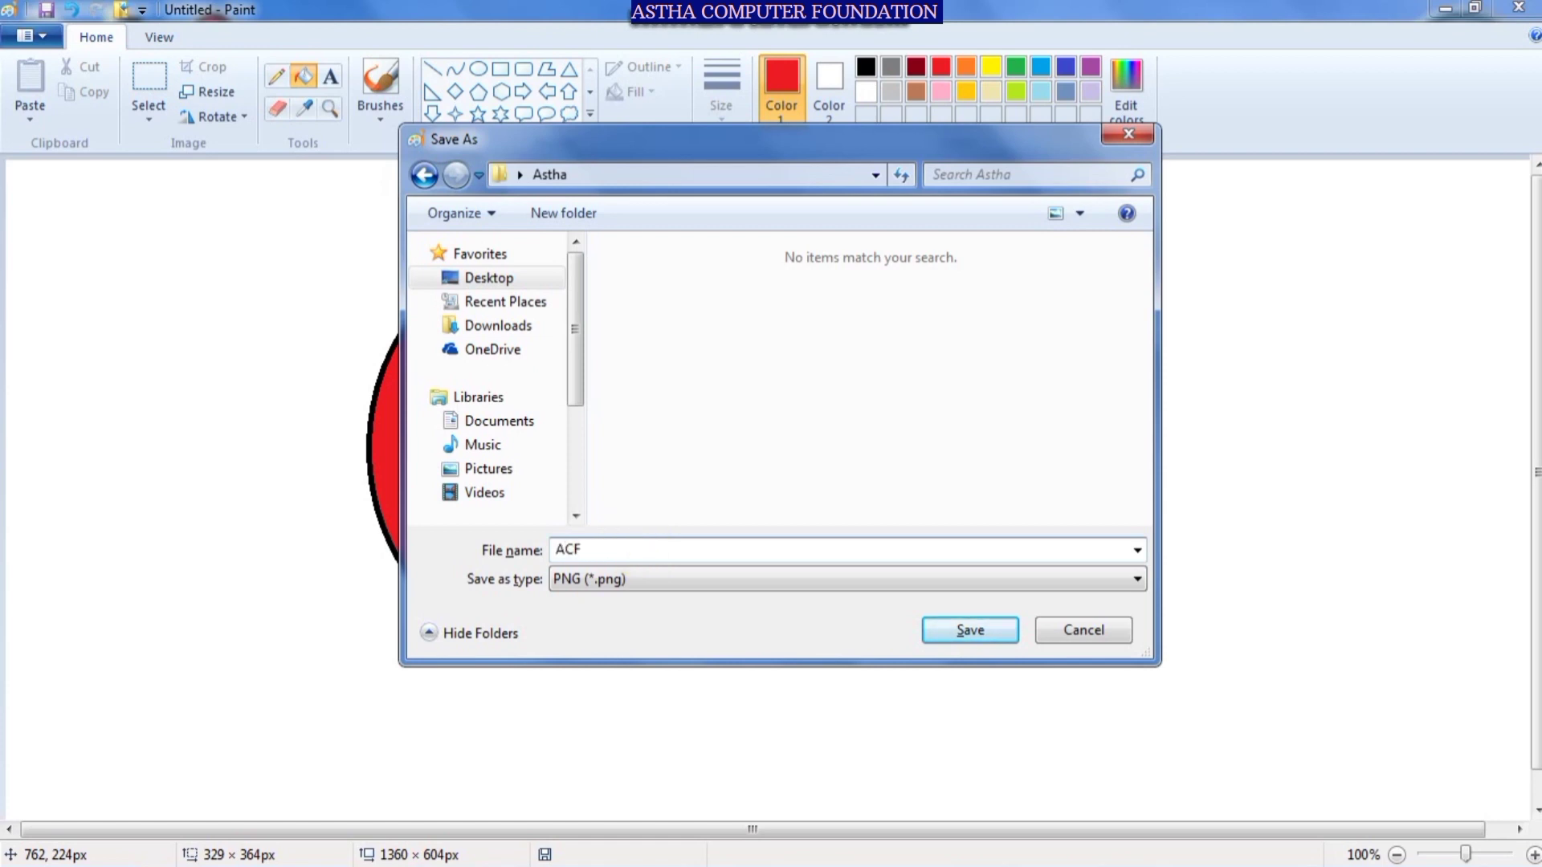
pyautogui.click(951, 640)
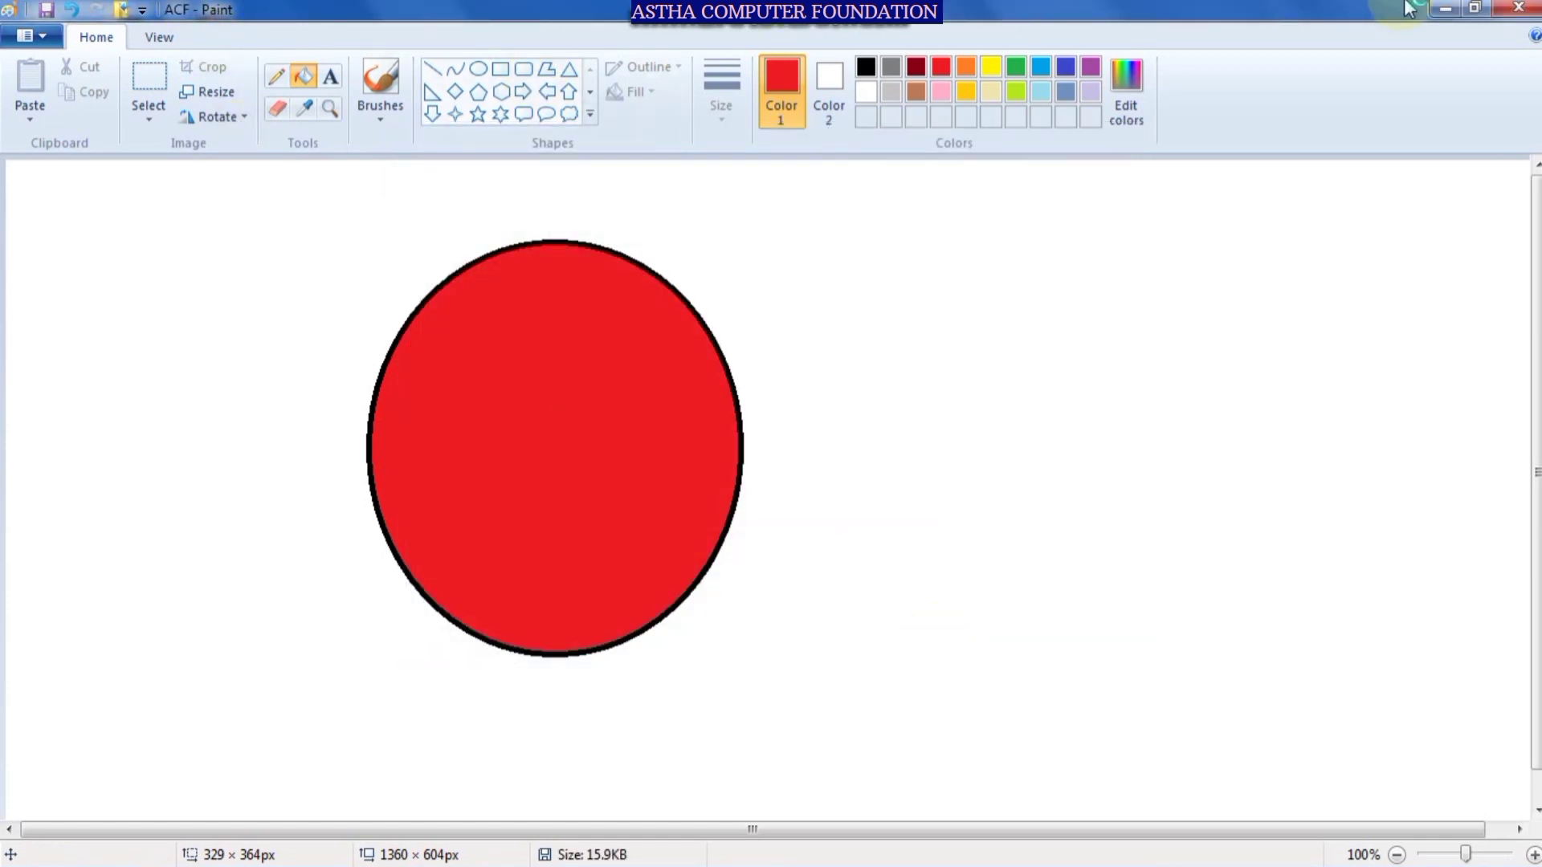
pyautogui.click(1526, 8)
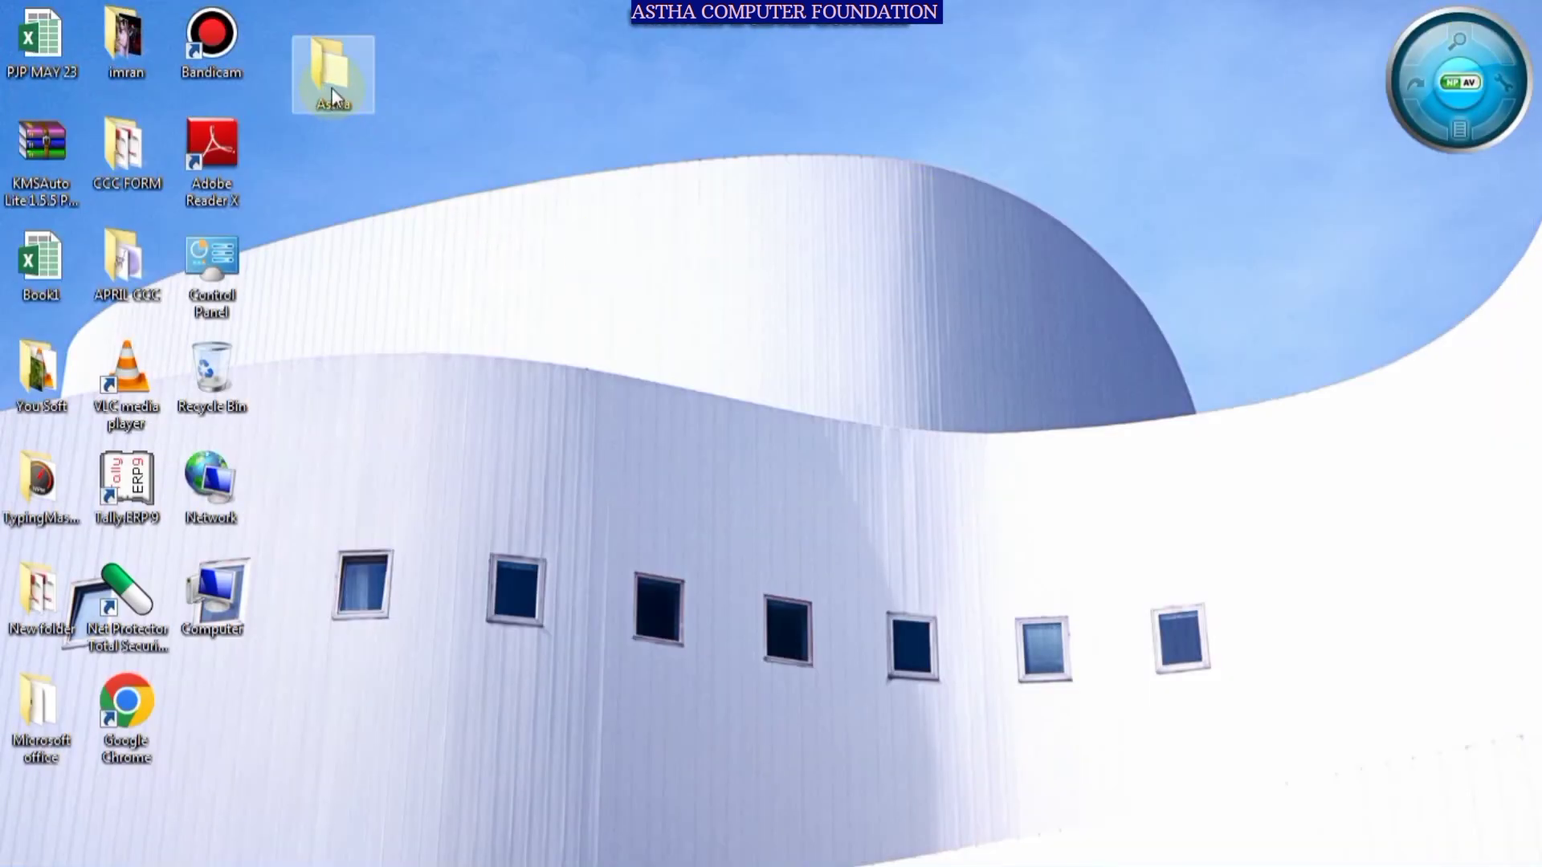
# - Open the Astha folder on the desktop and delete the ACF image, sending it to the Recycle Bin
pyautogui.doubleClick(330, 90)
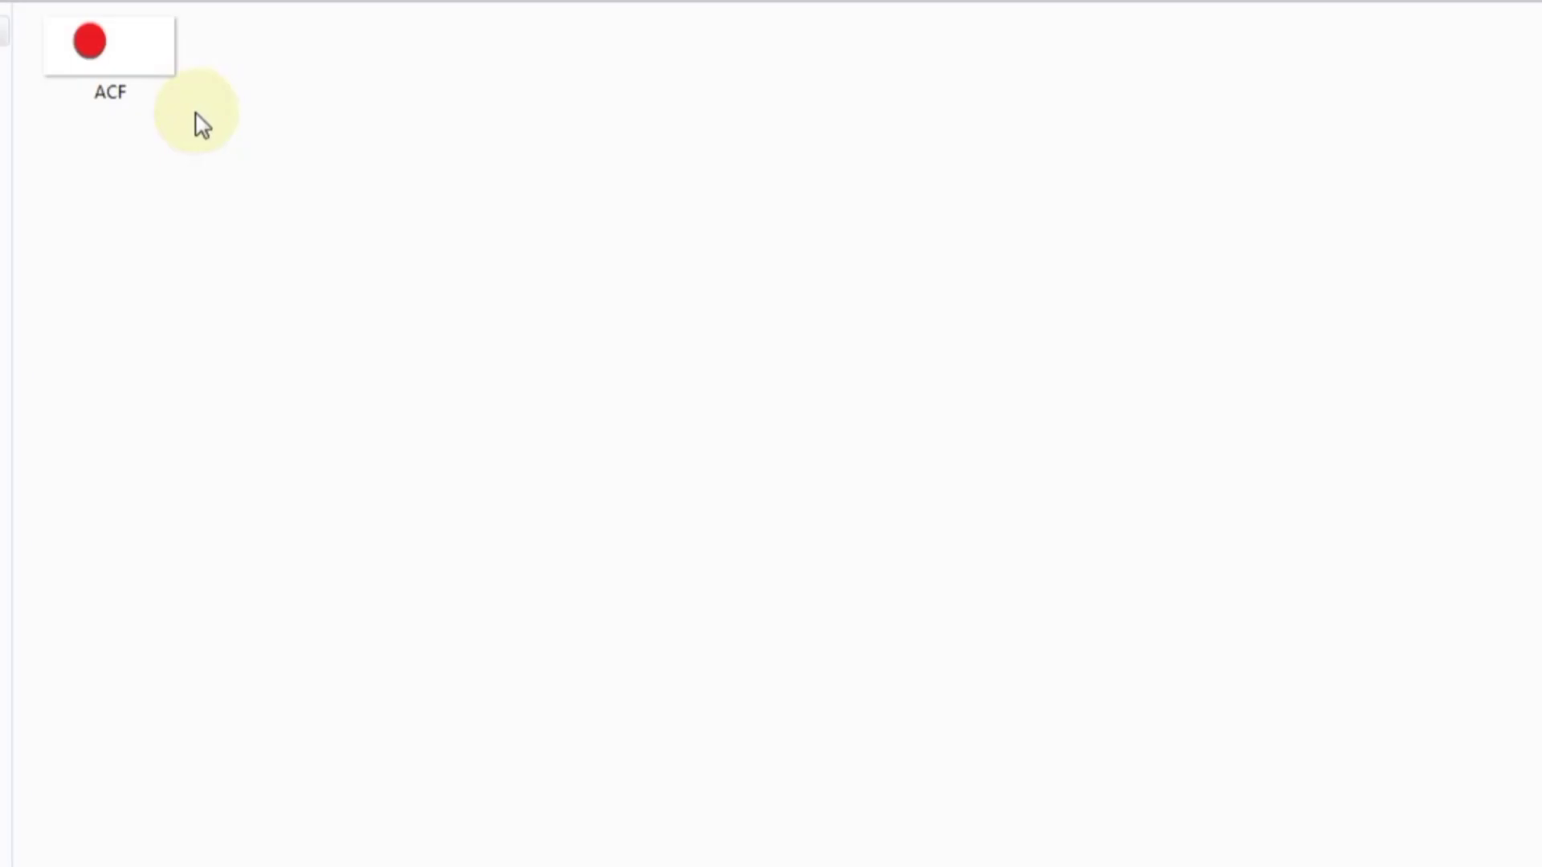
pyautogui.rightClick(94, 42)
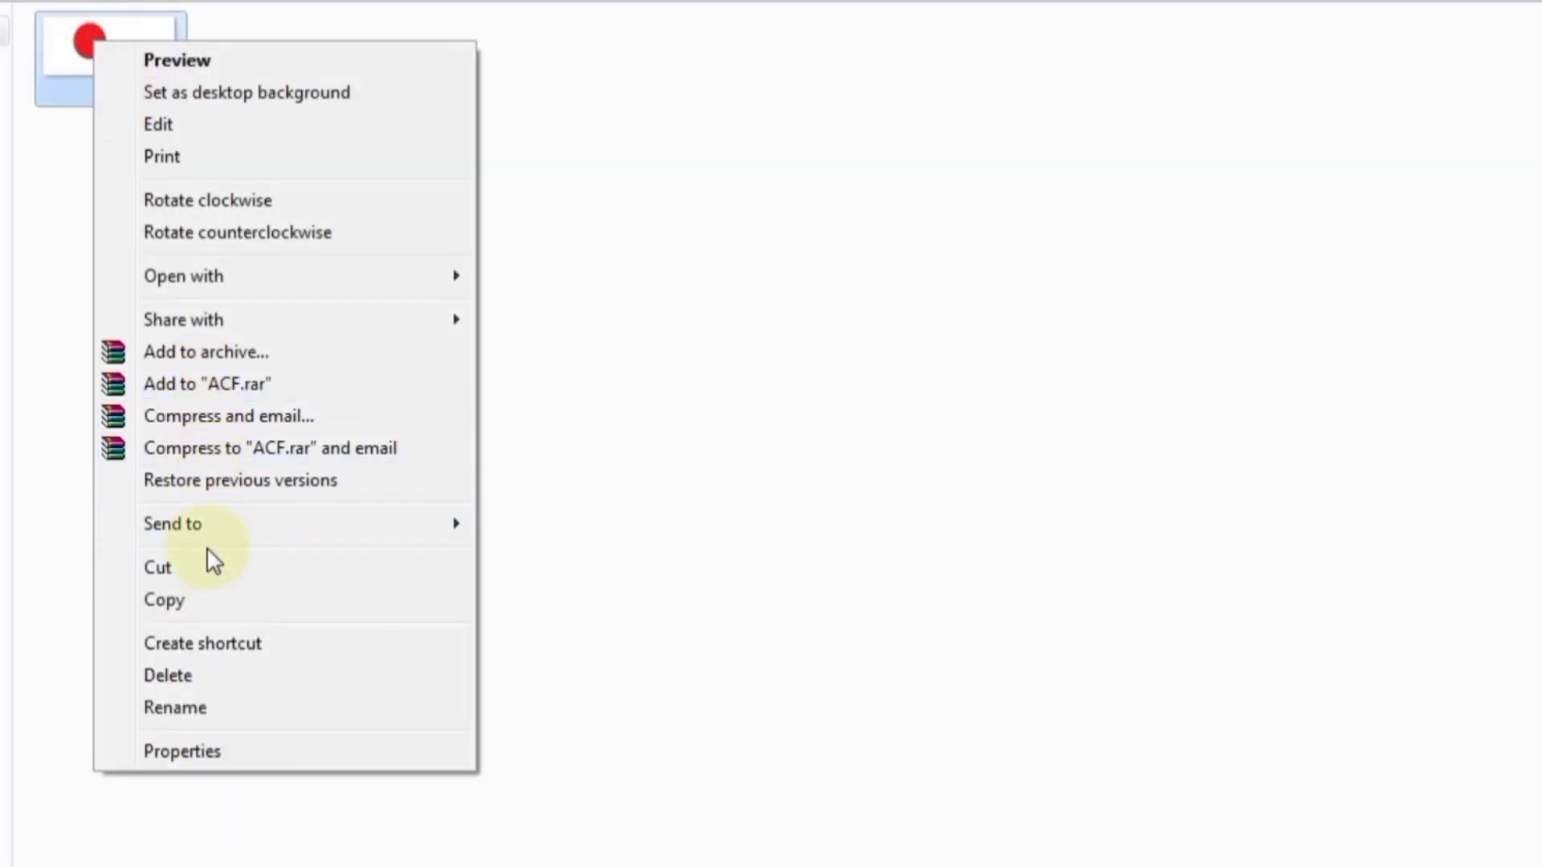
pyautogui.click(195, 678)
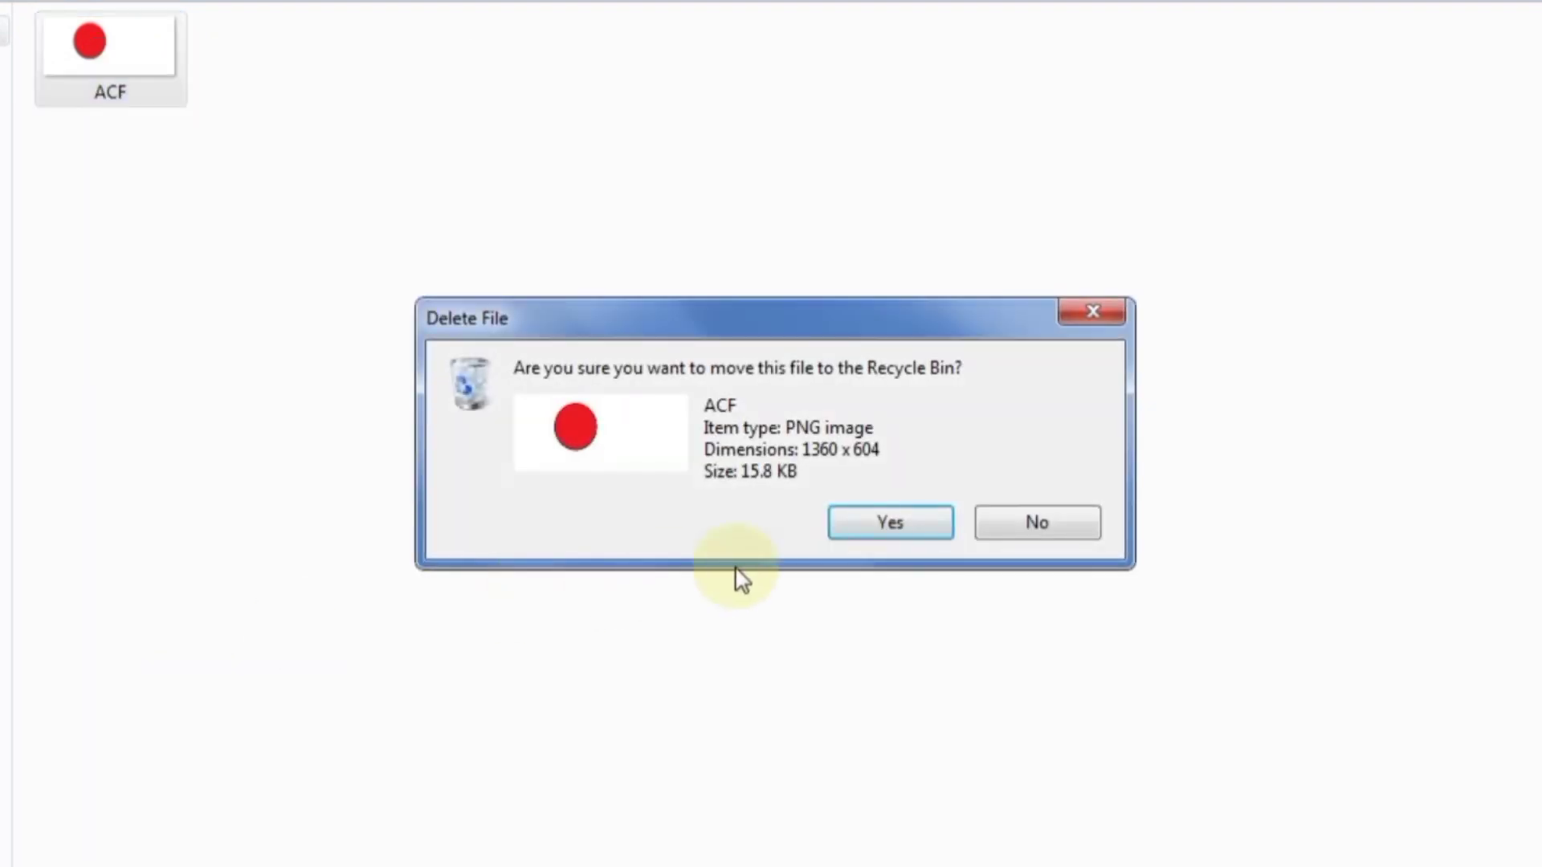
pyautogui.click(859, 528)
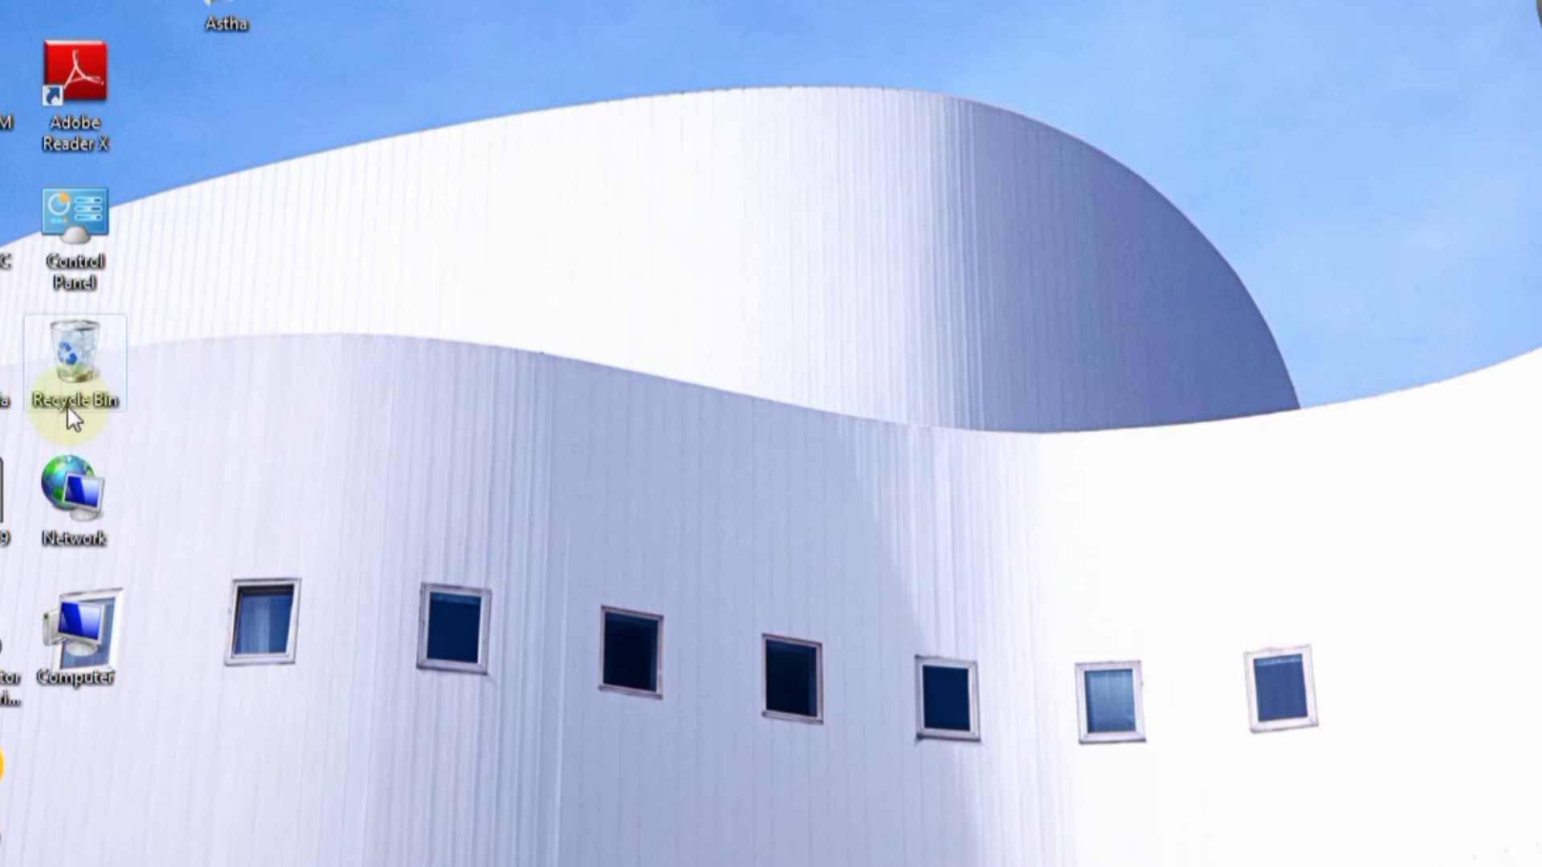
# - Move the Recycle Bin icon to an empty desktop area and open it with its contents shown as thumbnails
pyautogui.moveTo(66, 366); pyautogui.dragTo(260, 204)
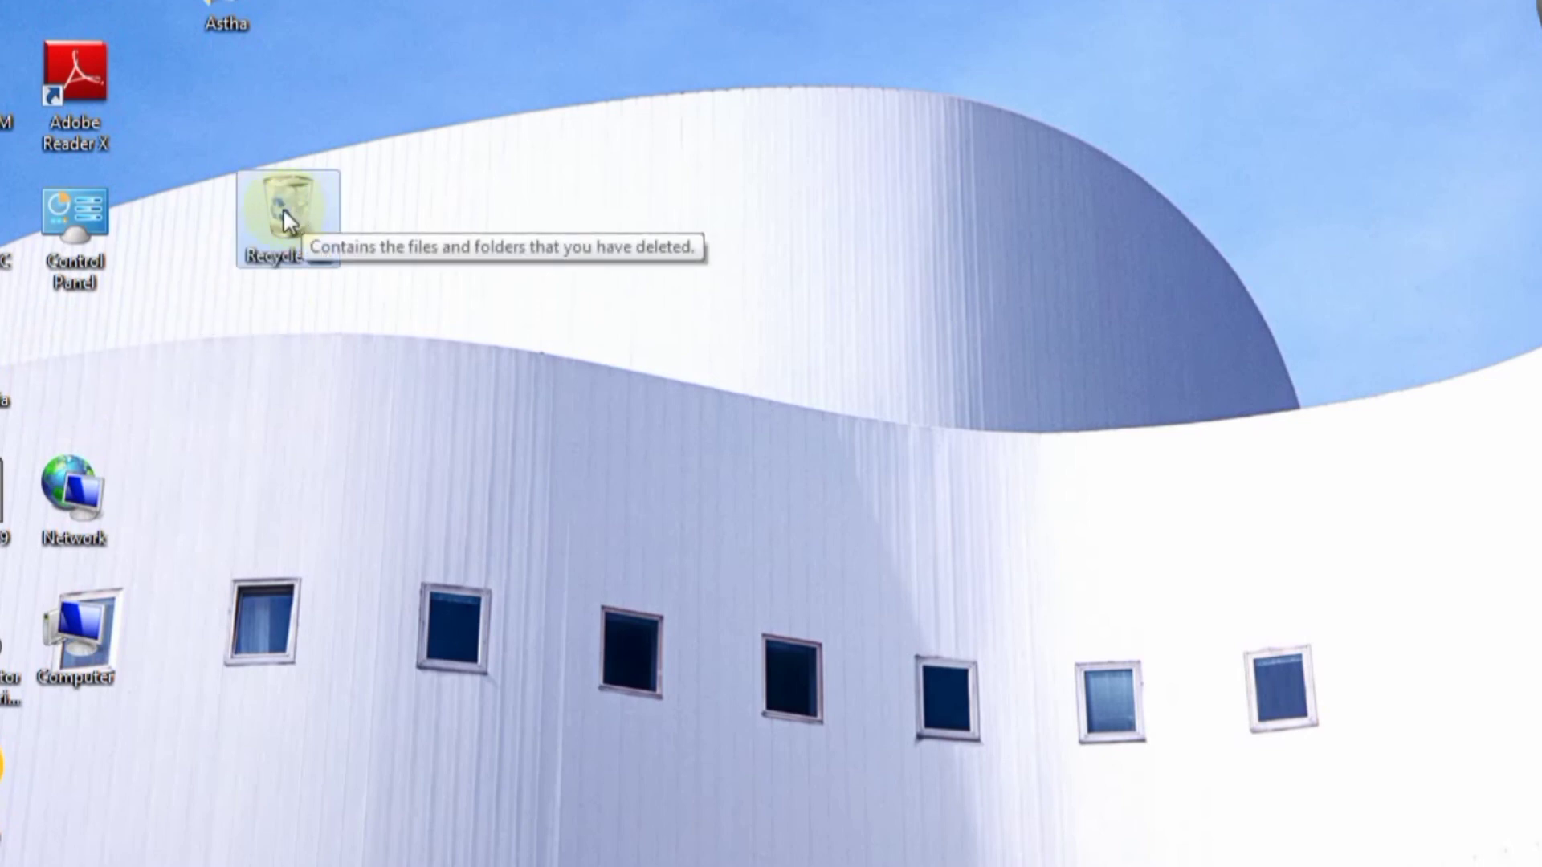
pyautogui.doubleClick(285, 215)
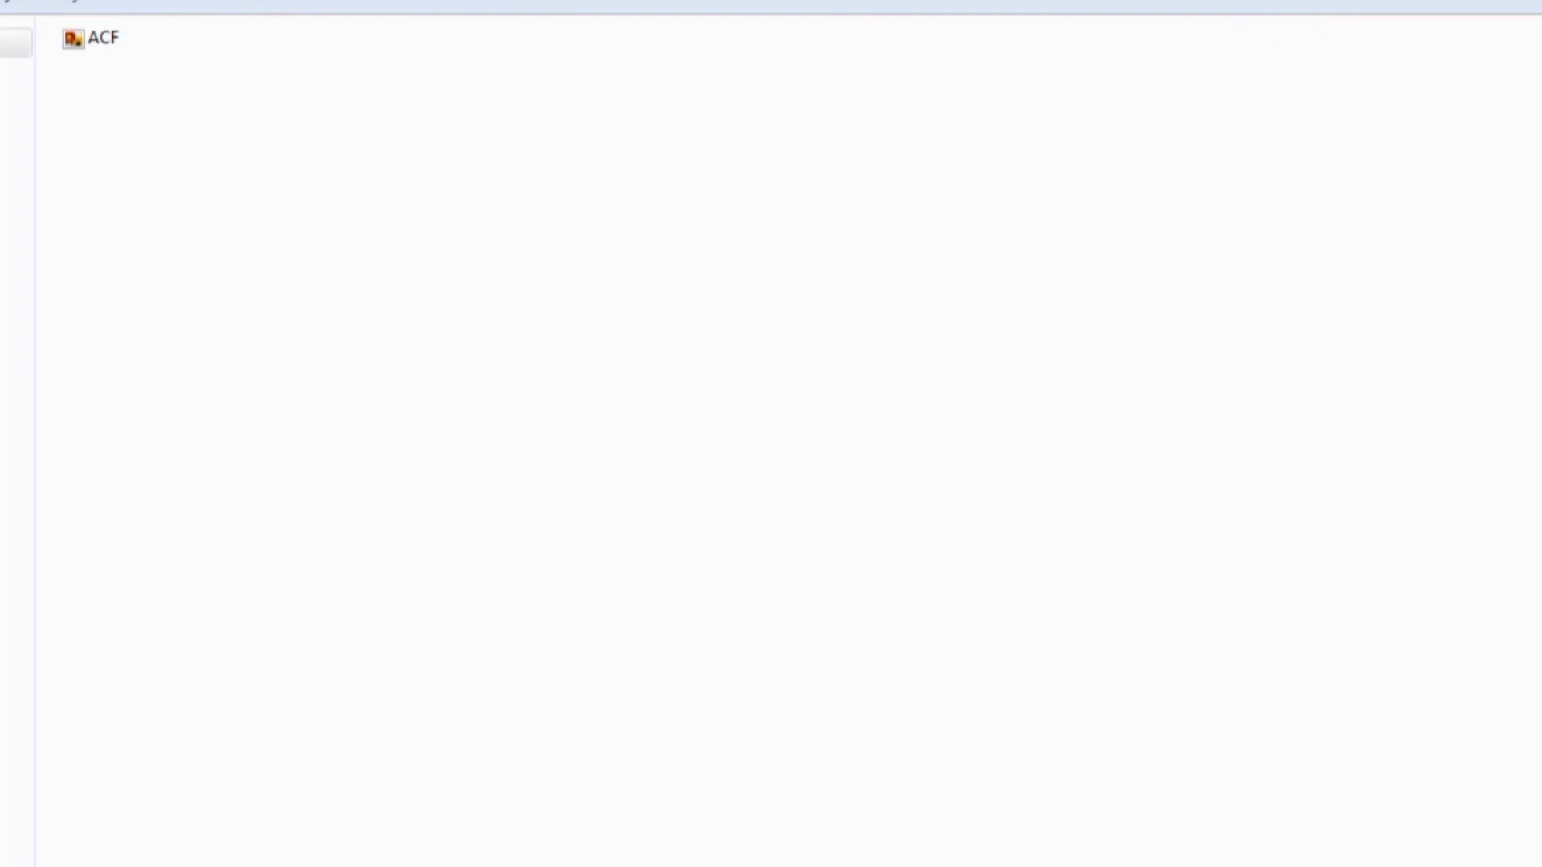
pyautogui.click(1520, 76)
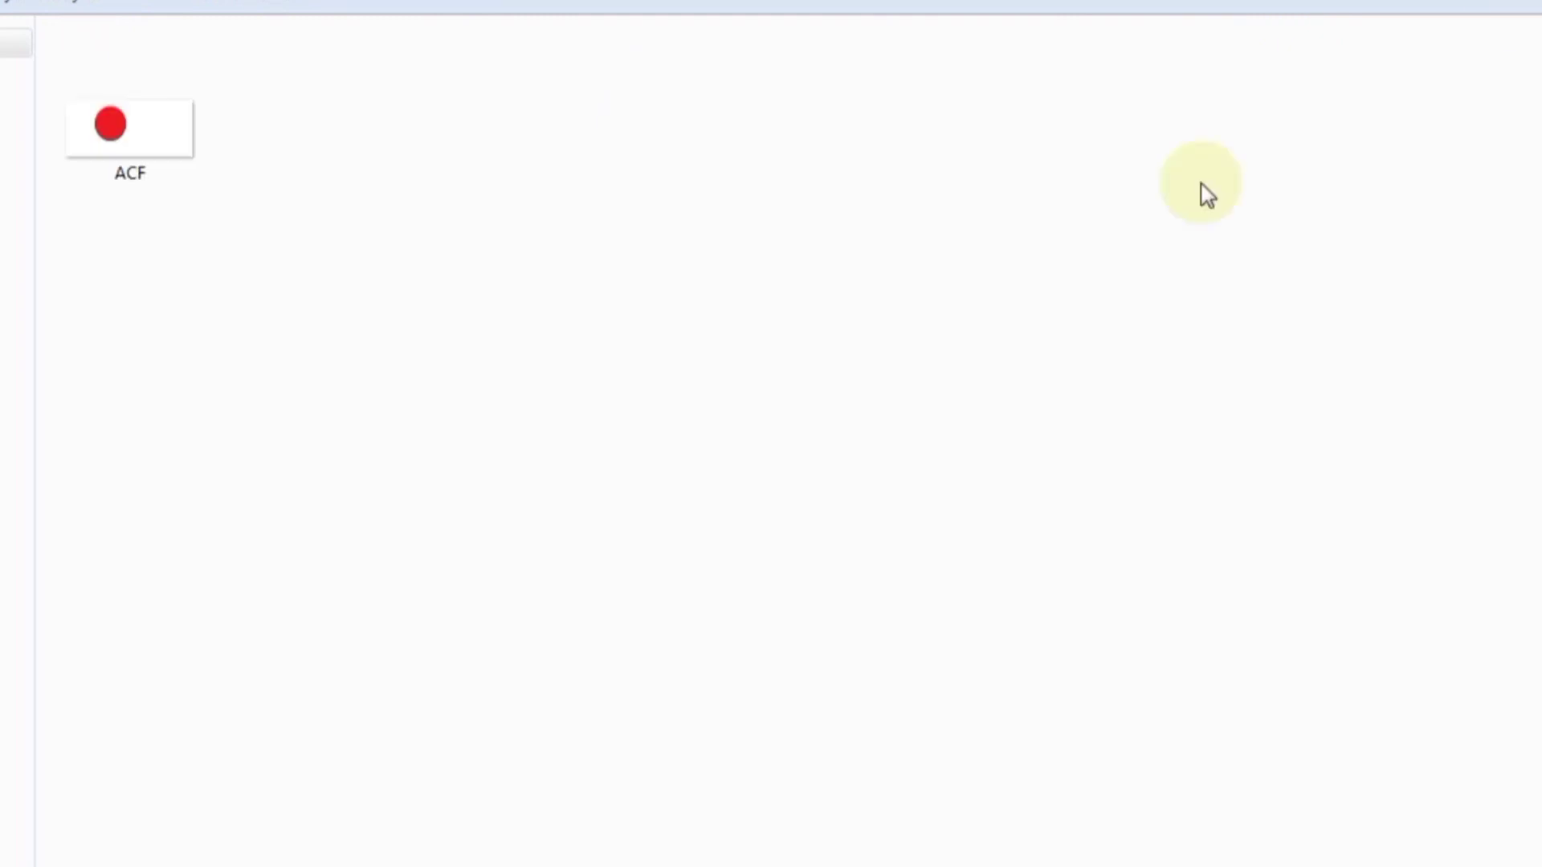
# - Restore the deleted ACF image from the Recycle Bin
pyautogui.rightClick(120, 131)
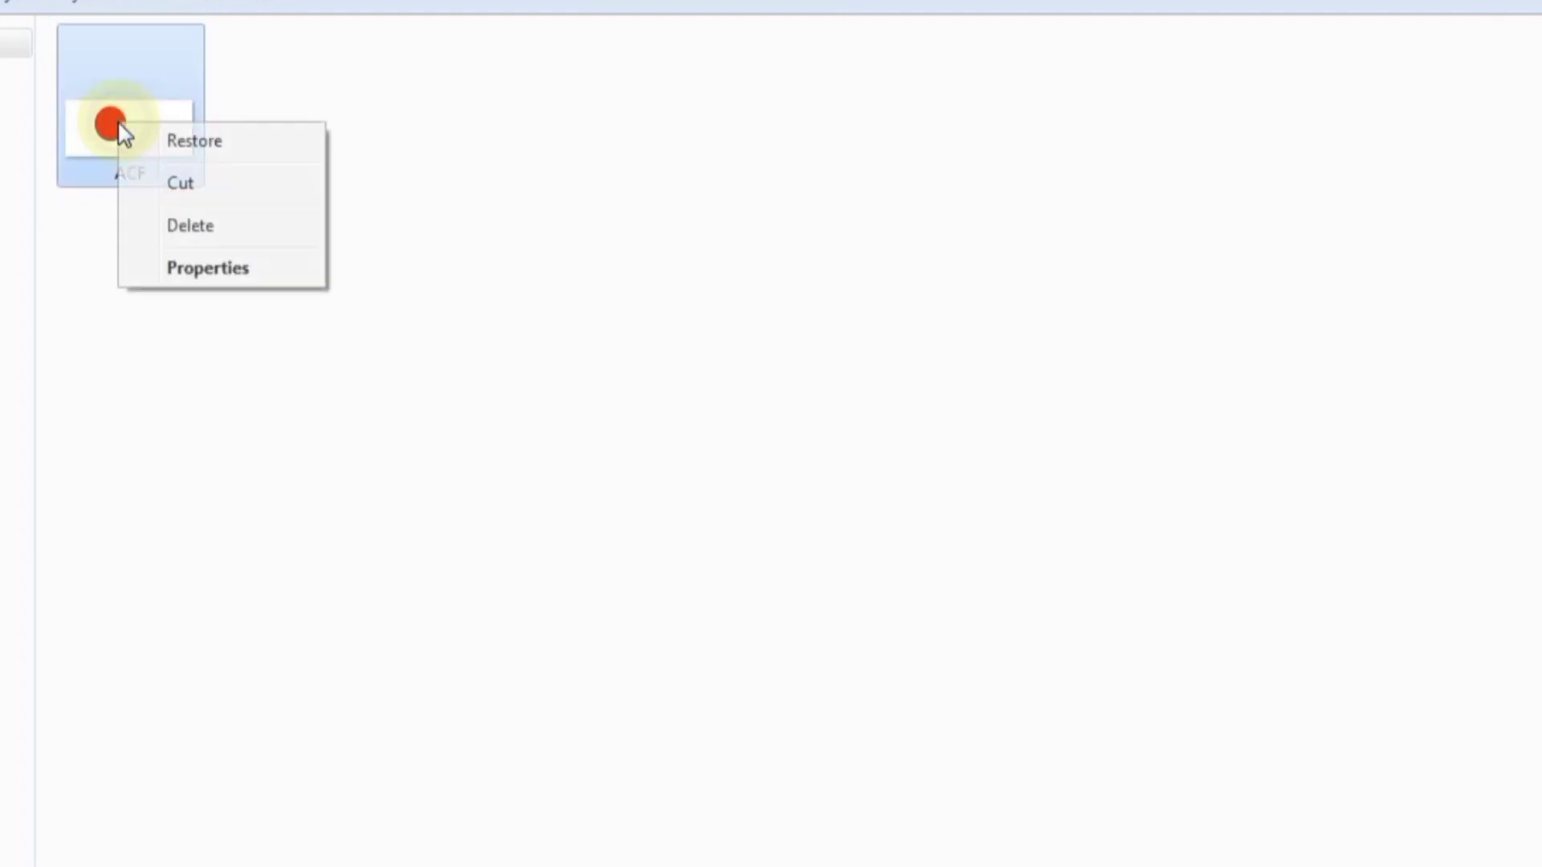
pyautogui.click(158, 146)
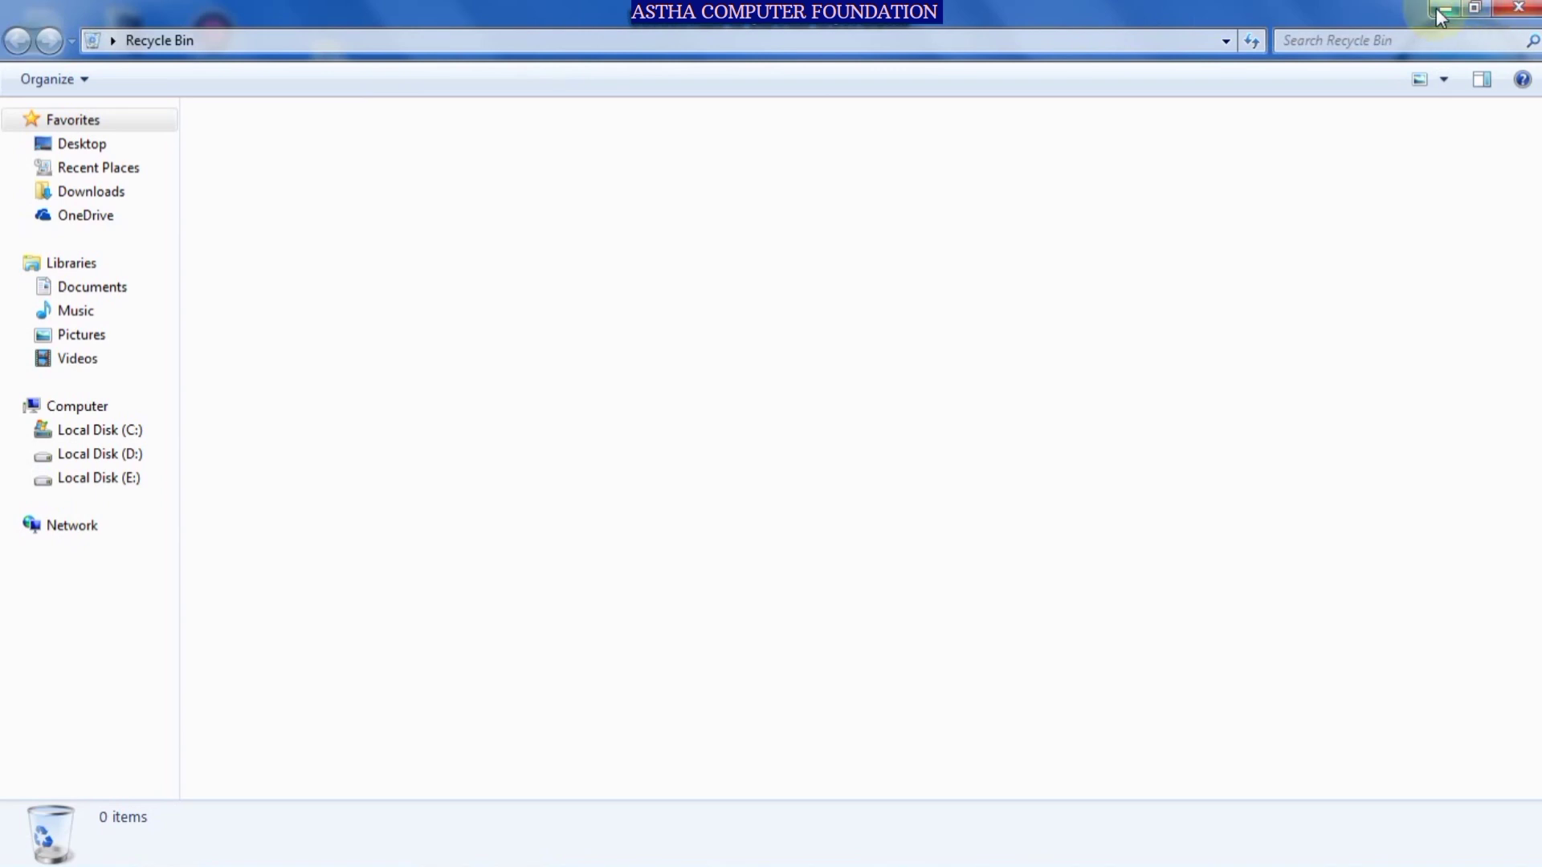
# - Close the Recycle Bin and open the Astha folder on the desktop to check the restored image
pyautogui.click(1516, 8)
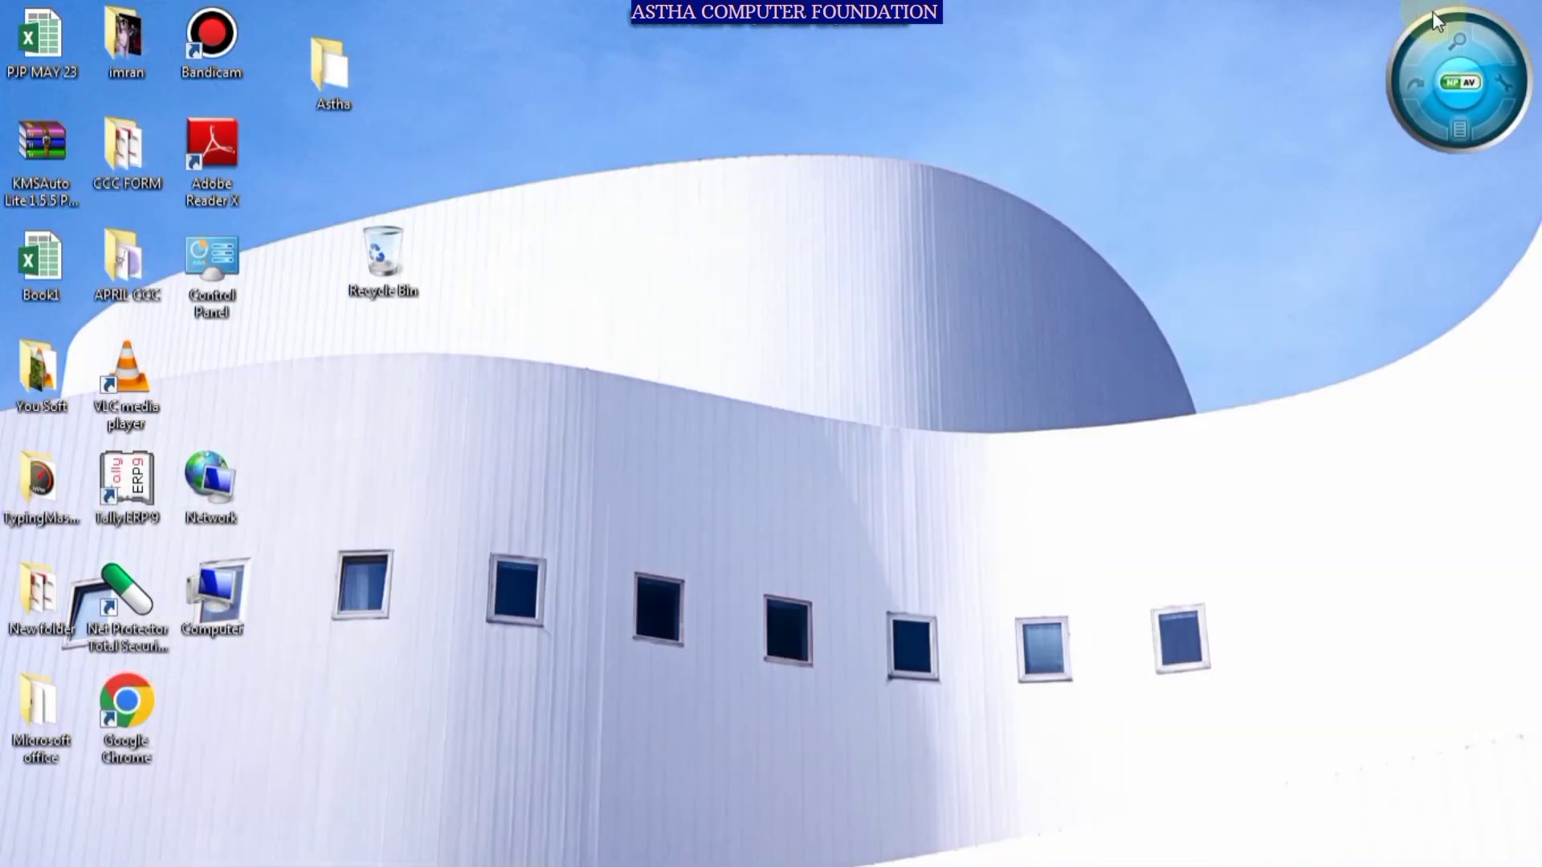
pyautogui.doubleClick(335, 69)
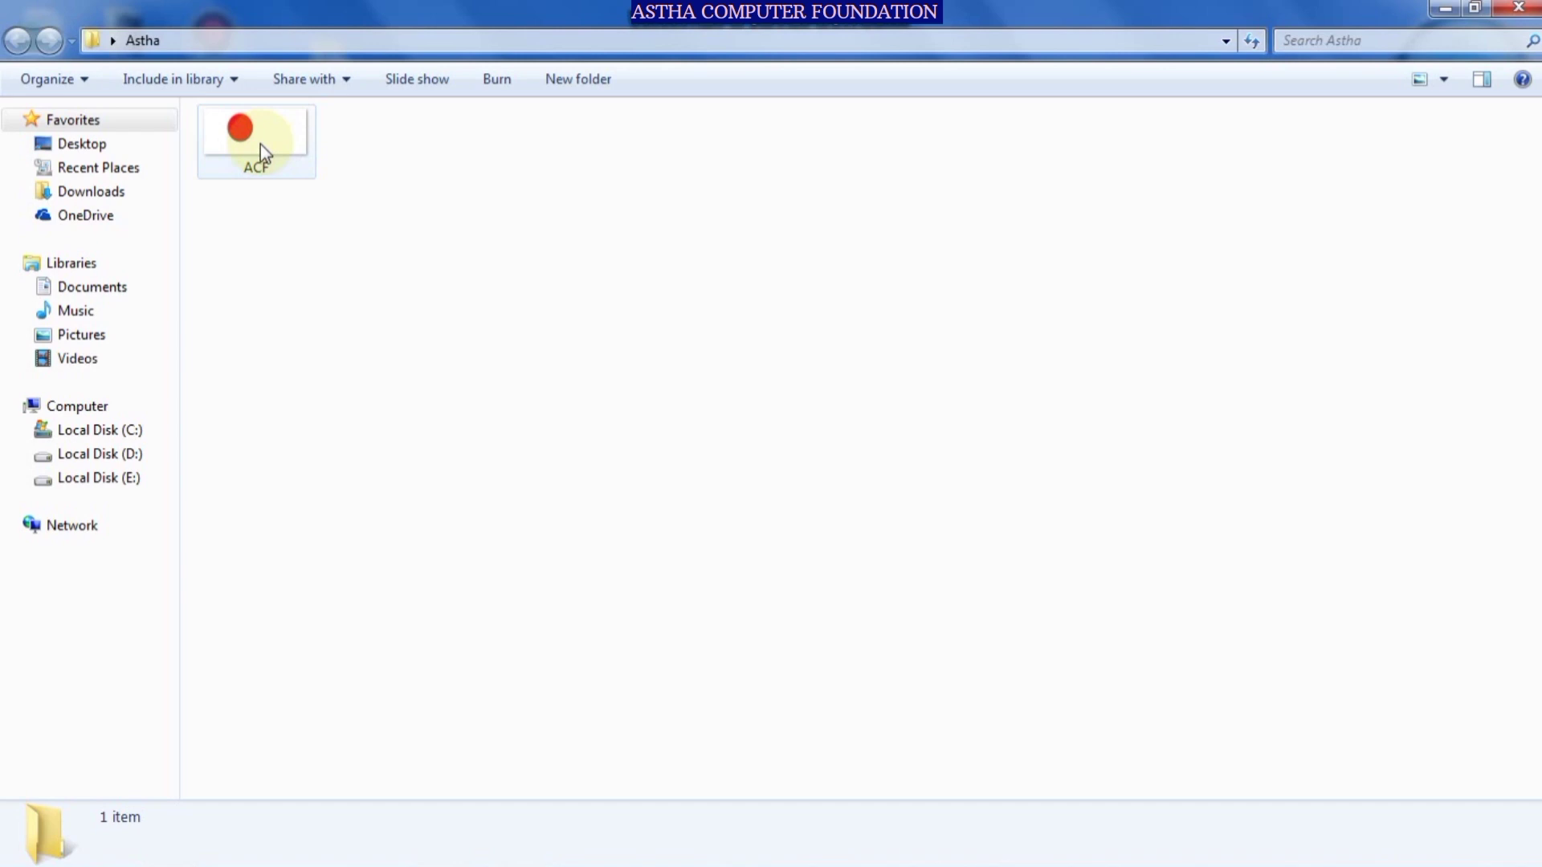
# - Try to permanently delete the ACF image, bypassing the Recycle Bin, and decline the confirmation
pyautogui.click(260, 144)
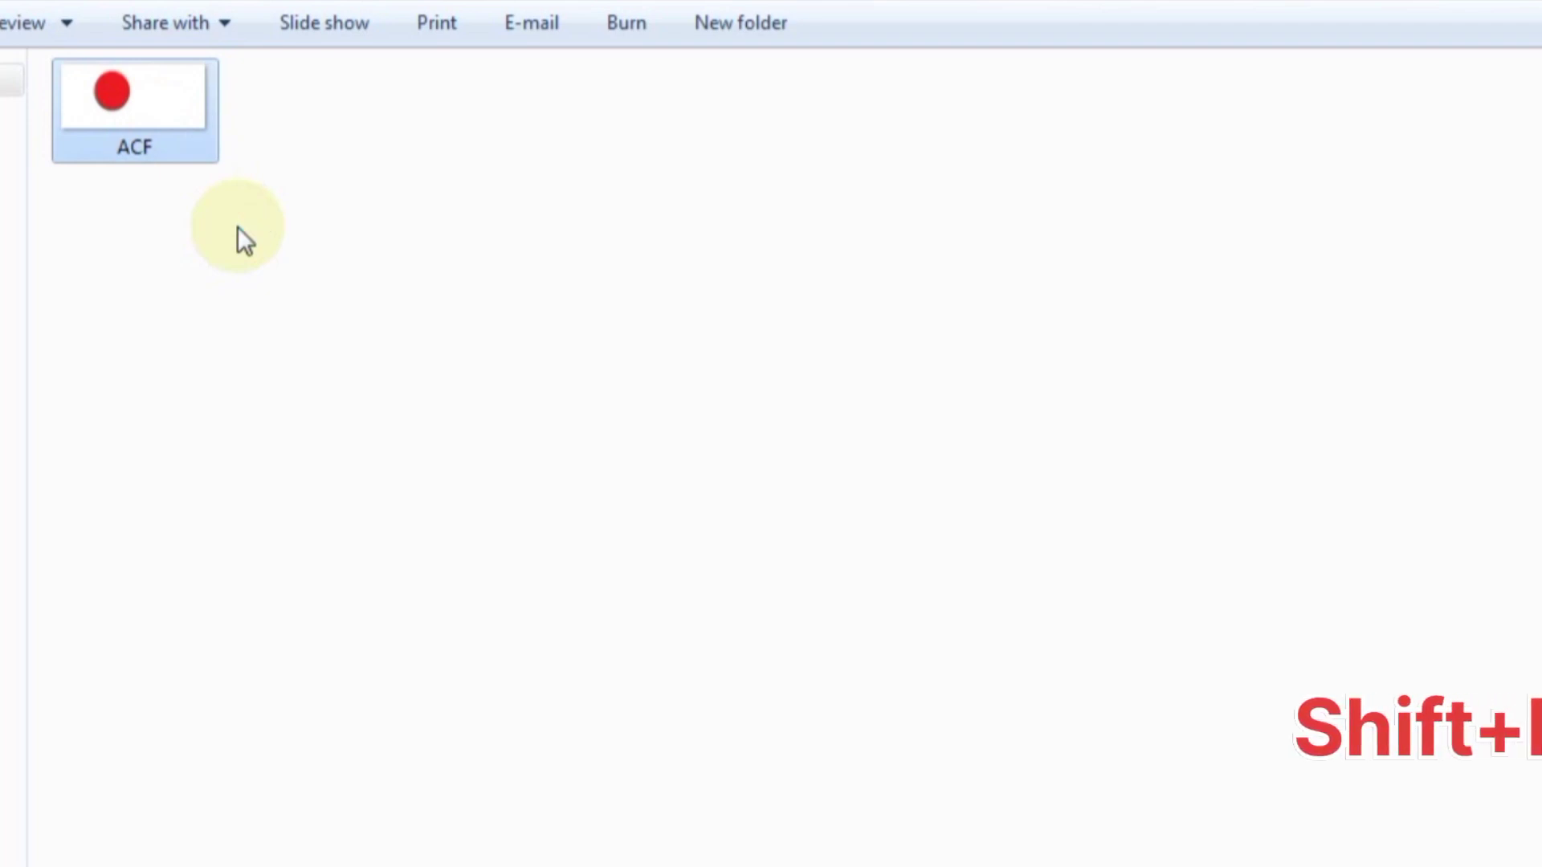
pyautogui.hotkey('shift', 'Delete')
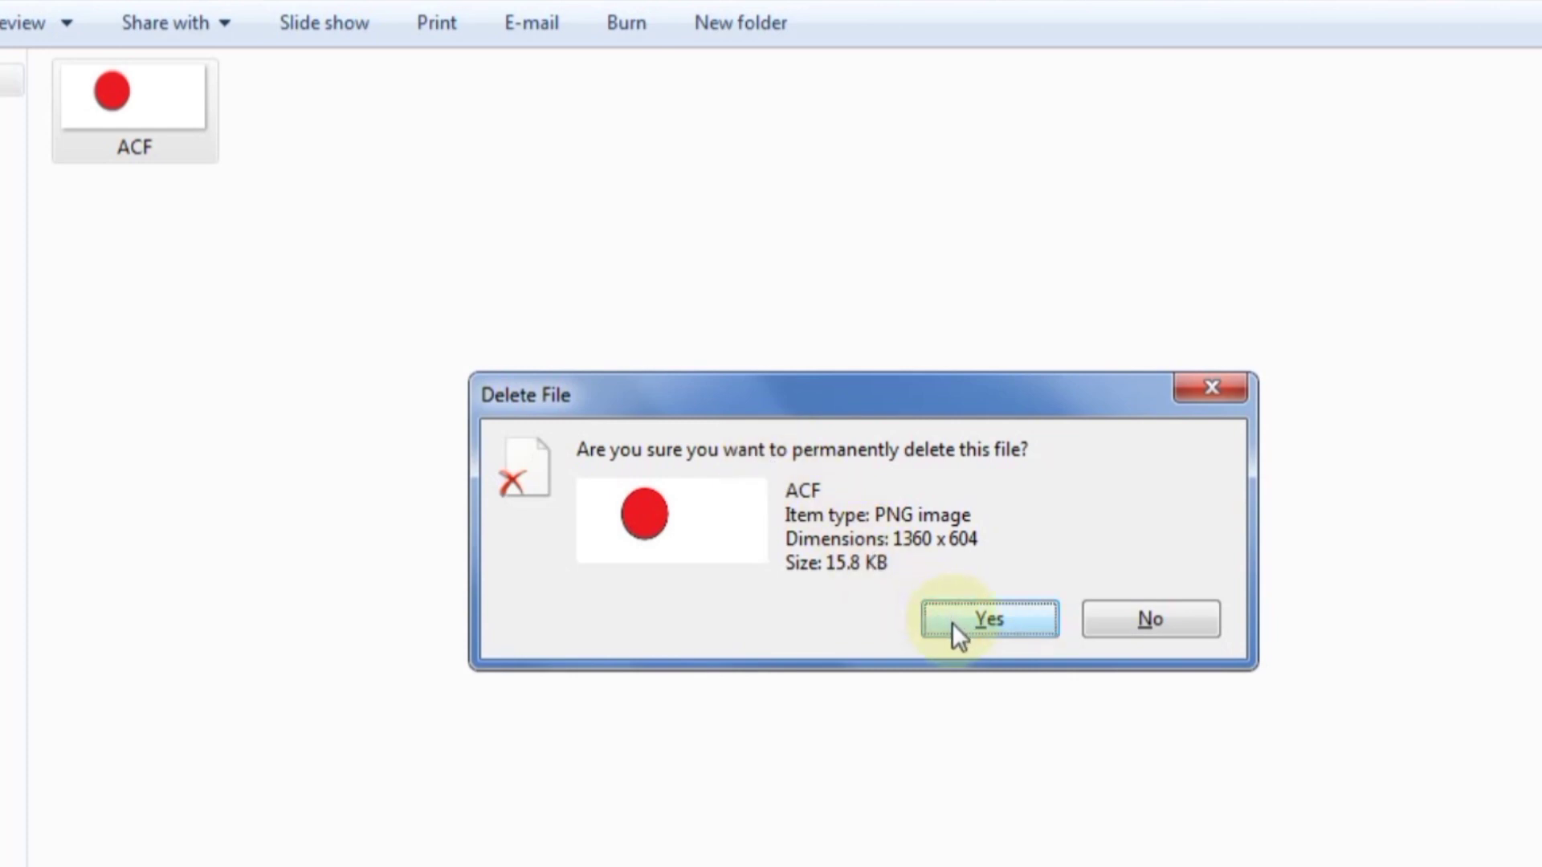
pyautogui.click(1164, 630)
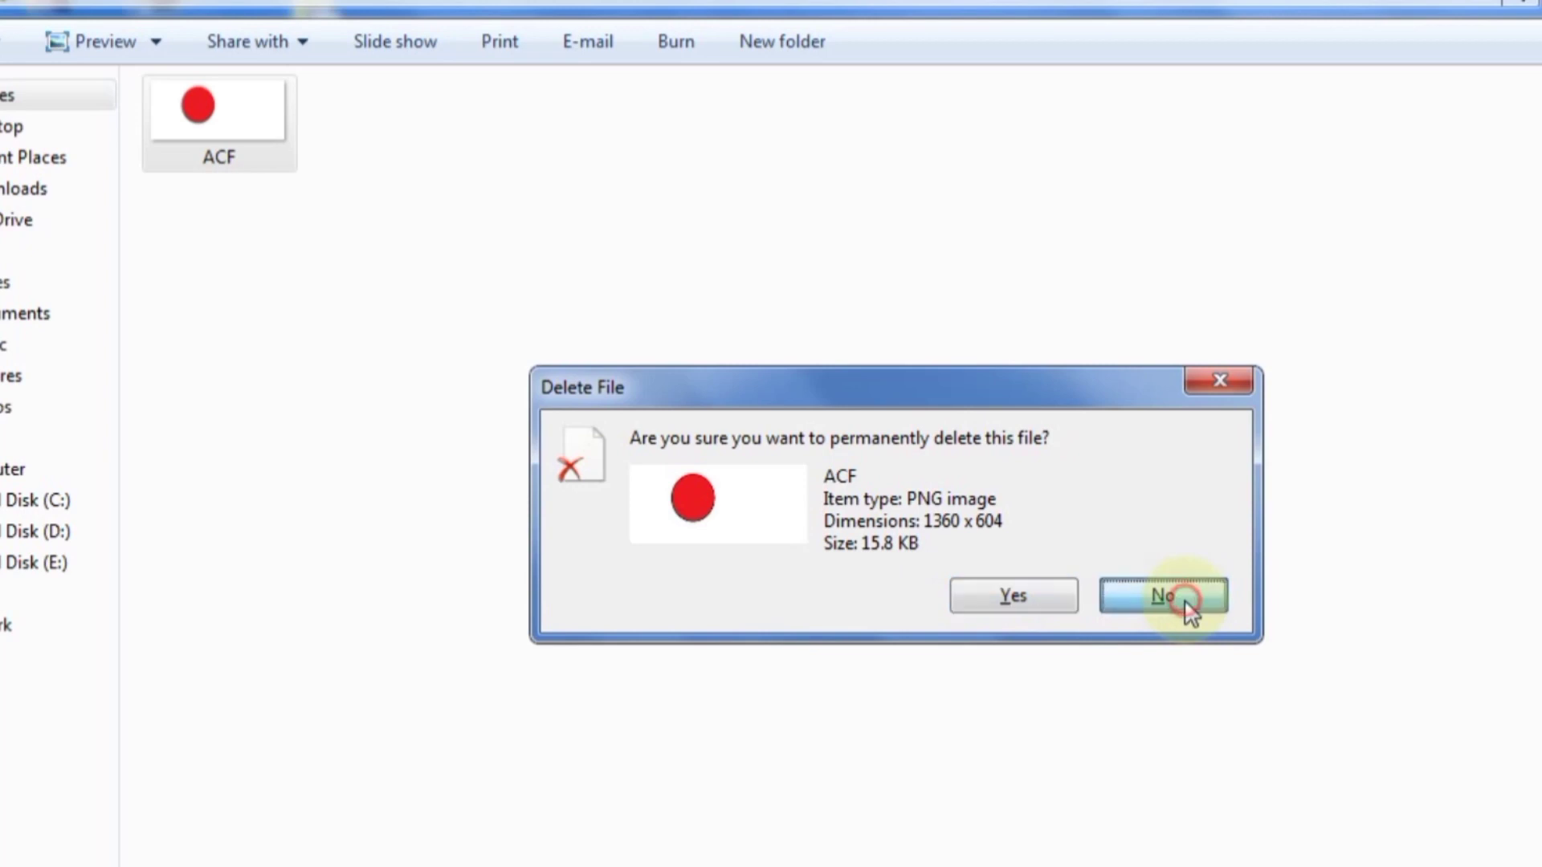
# - Try to delete the ACF image to the Recycle Bin, decline the confirmation and close the Astha folder
pyautogui.rightClick(206, 117)
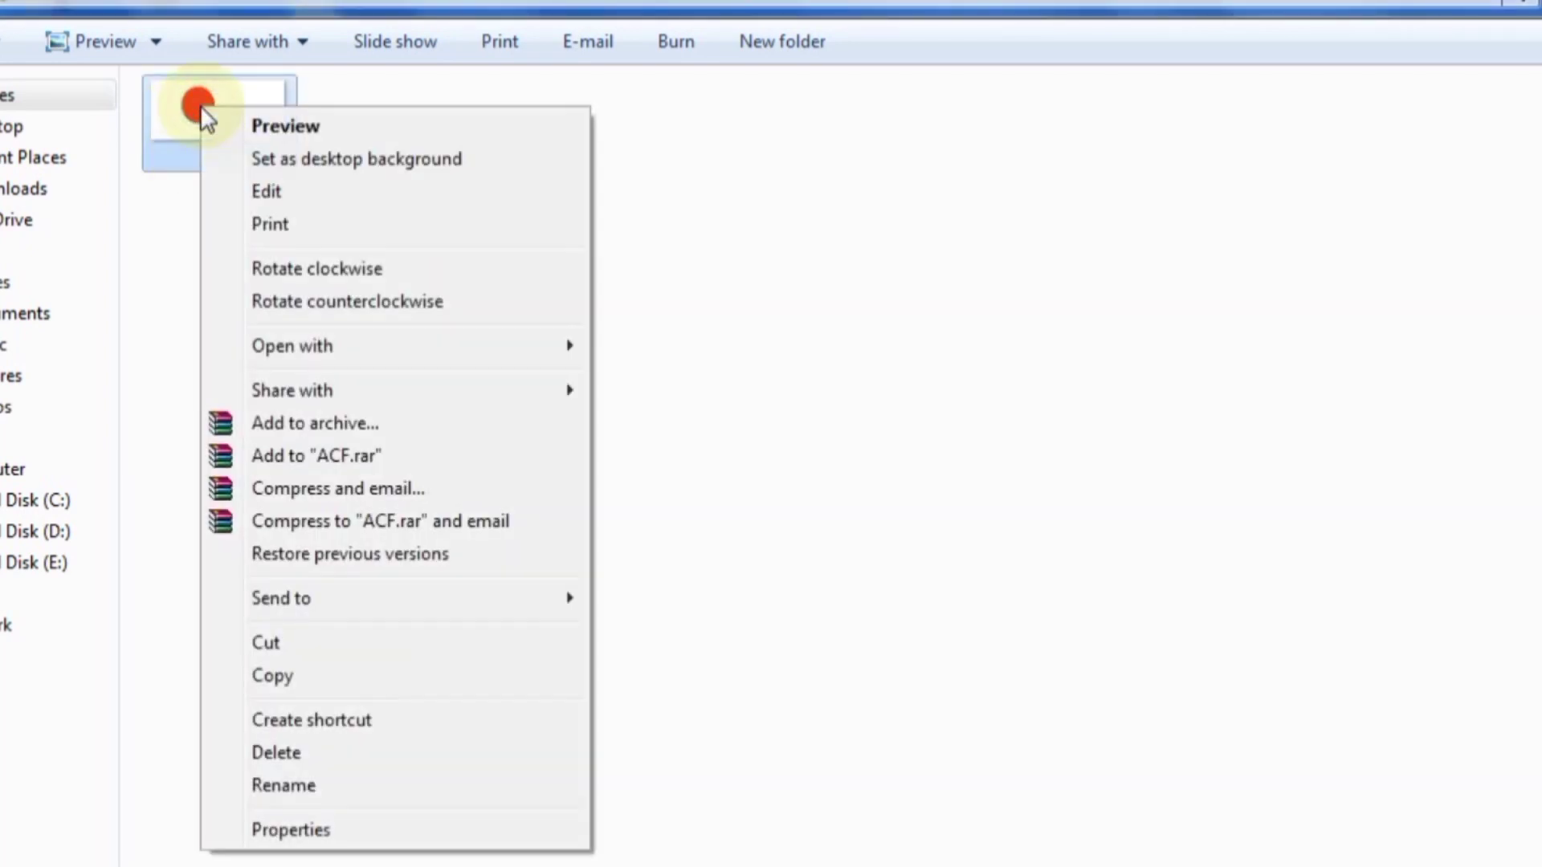
pyautogui.click(259, 755)
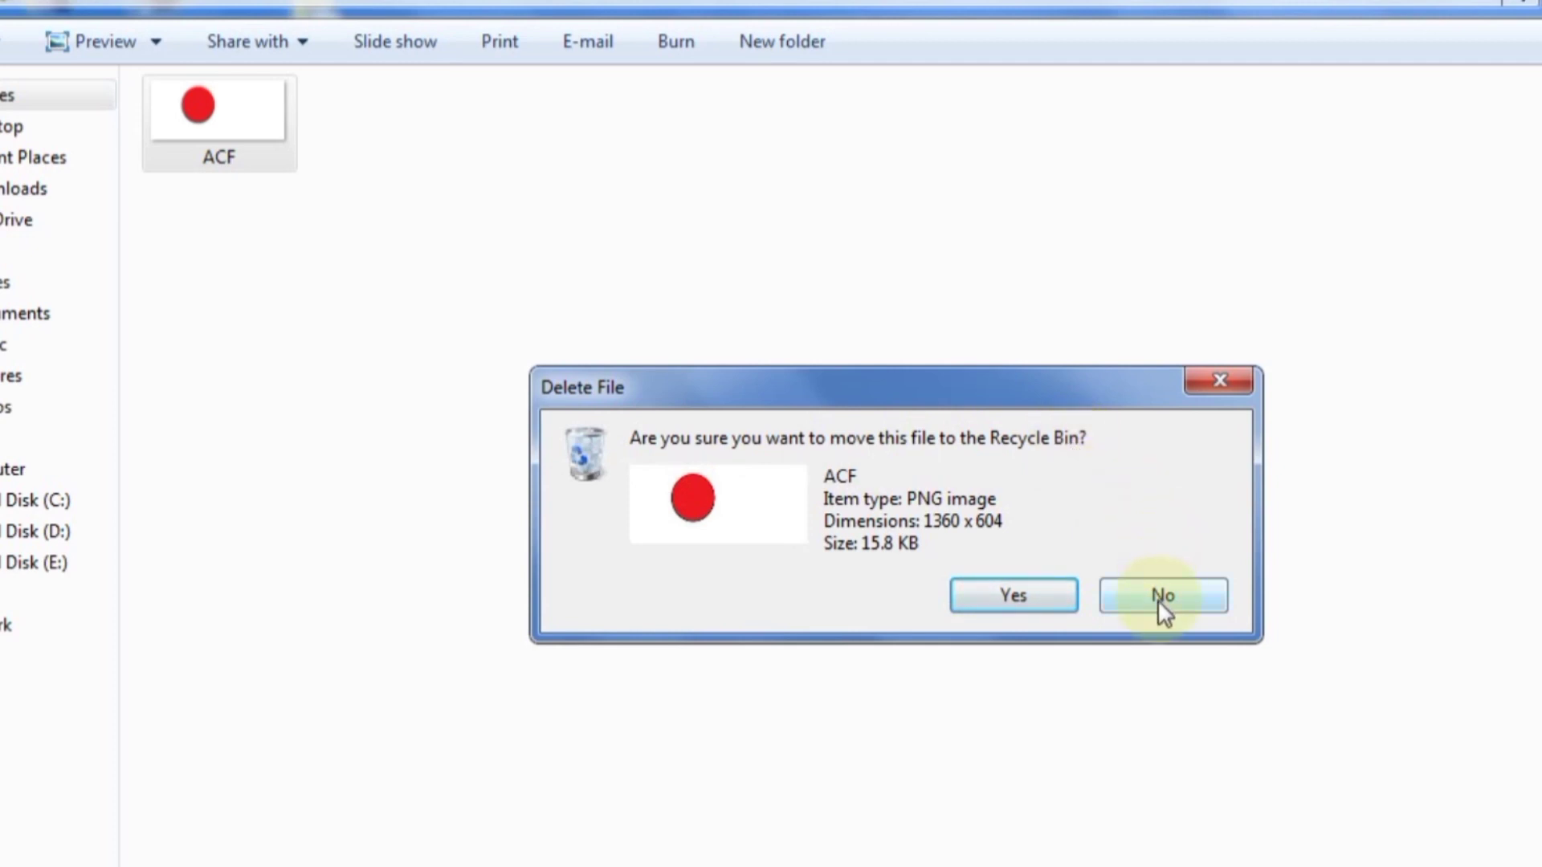
pyautogui.click(1160, 599)
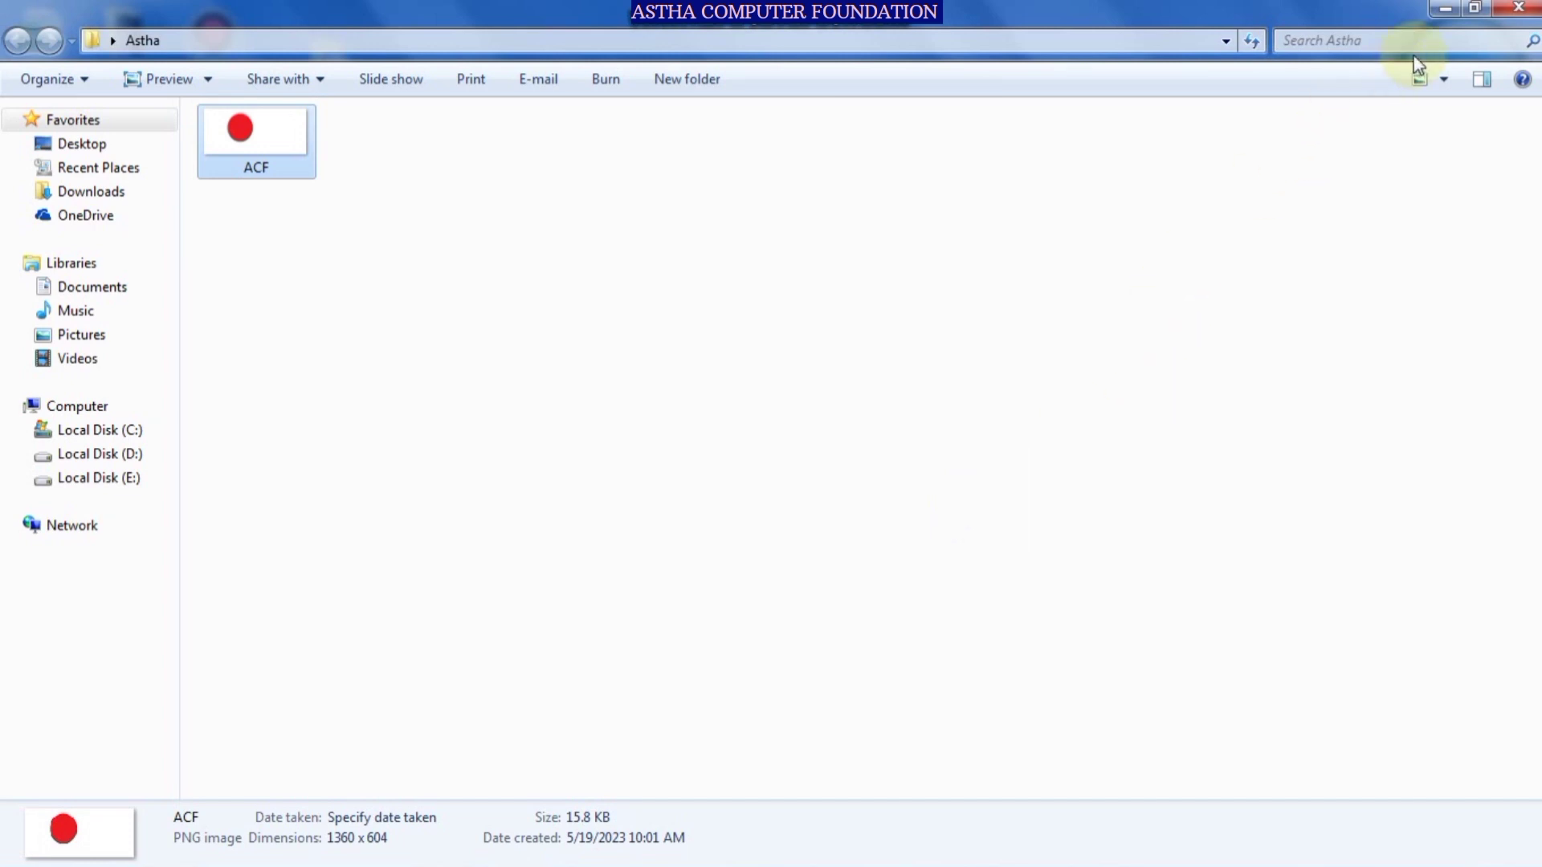
pyautogui.click(1514, 8)
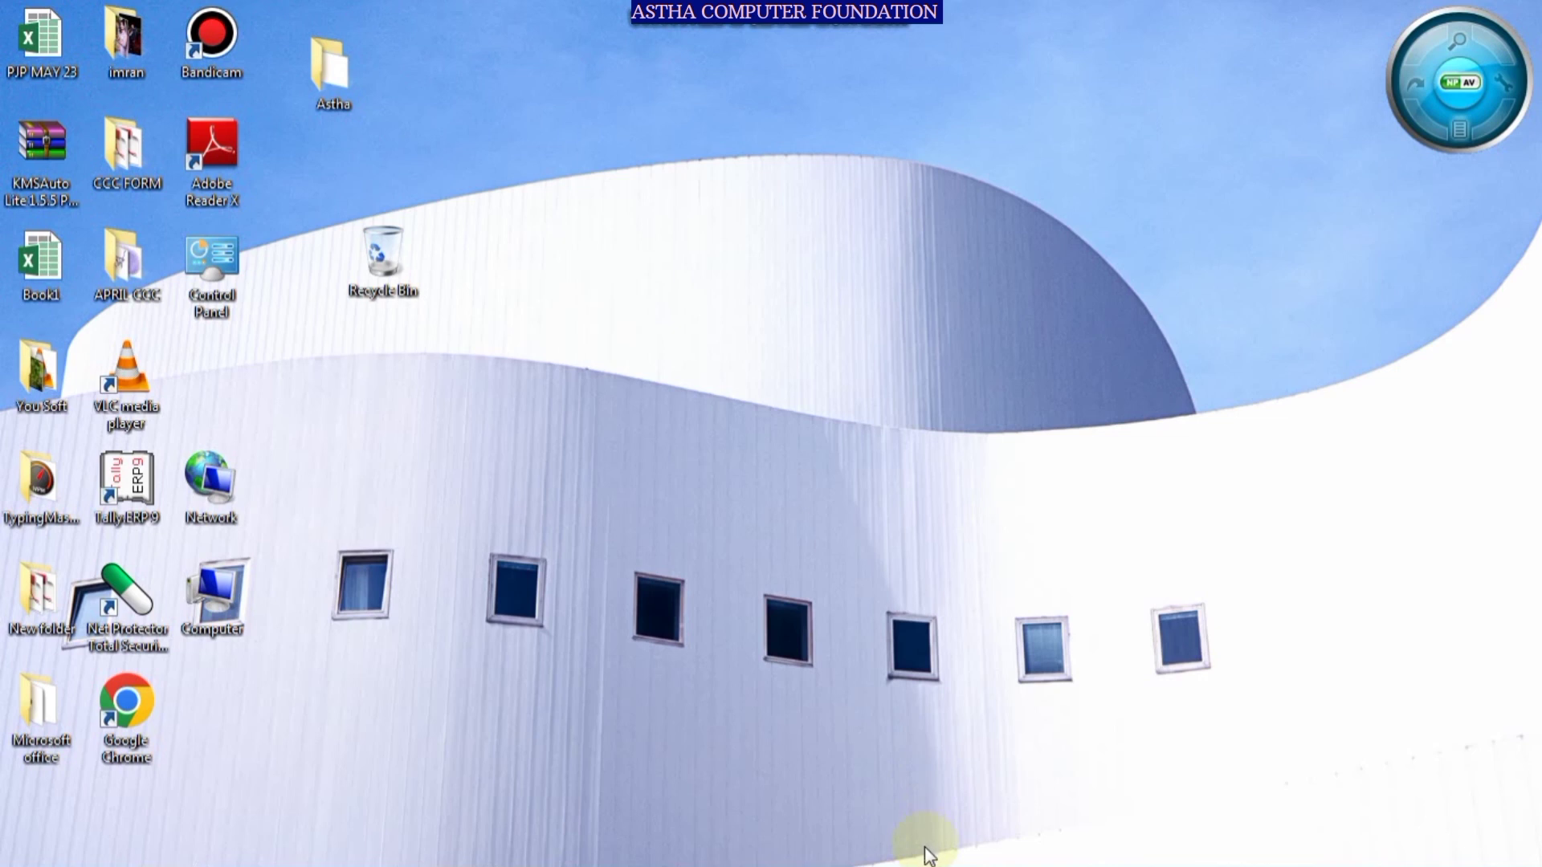
# - Turn off auto-hide for the taskbar in its properties and confirm
pyautogui.moveTo(924, 856)
pyautogui.moveTo(801, 855)
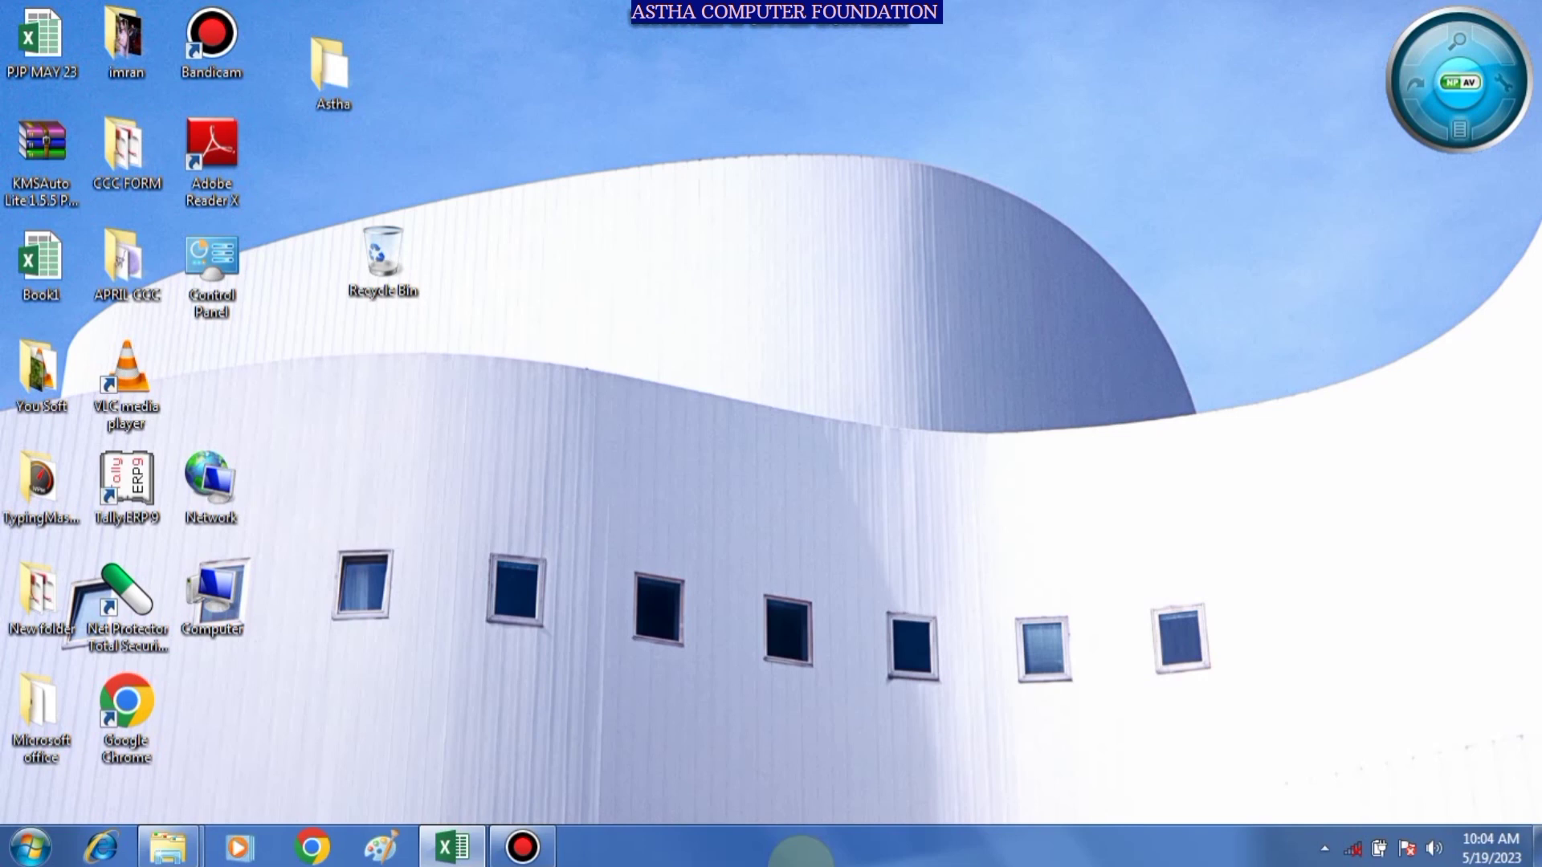
pyautogui.rightClick(795, 858)
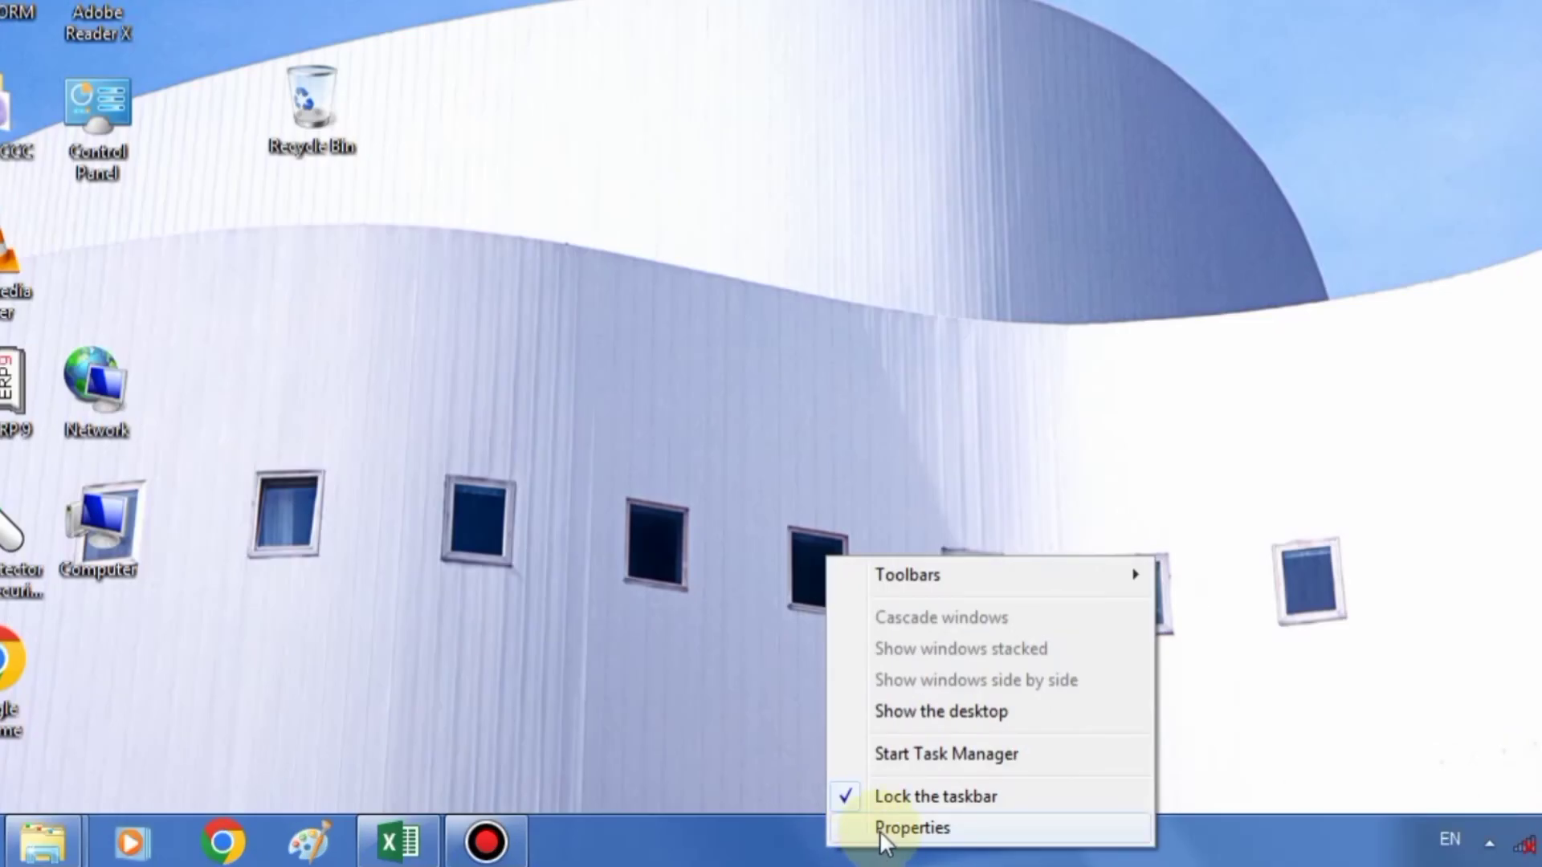
pyautogui.click(880, 829)
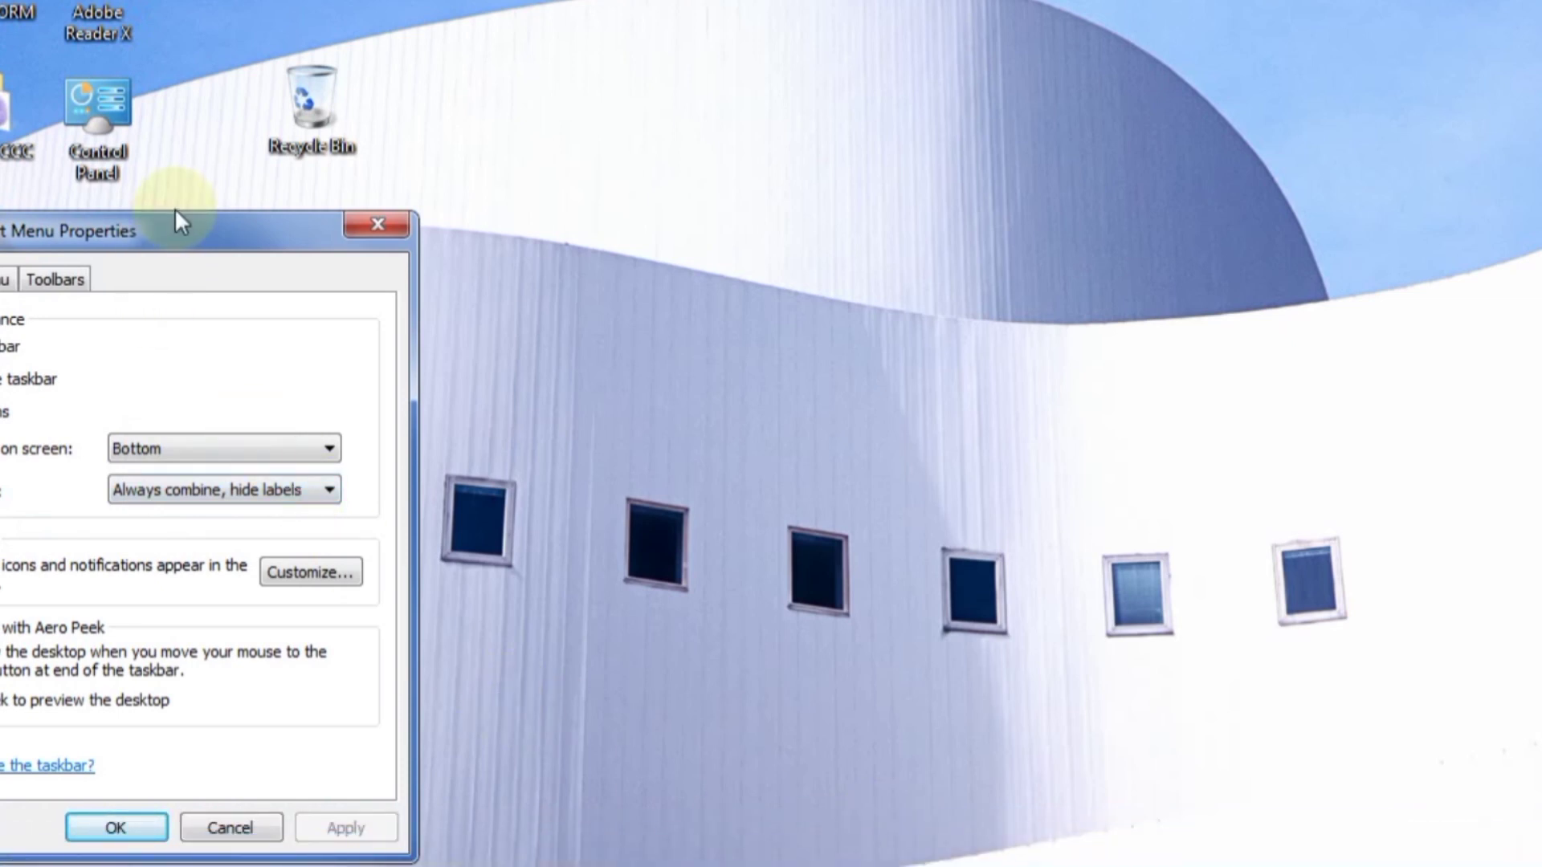
pyautogui.moveTo(172, 228); pyautogui.dragTo(748, 127)
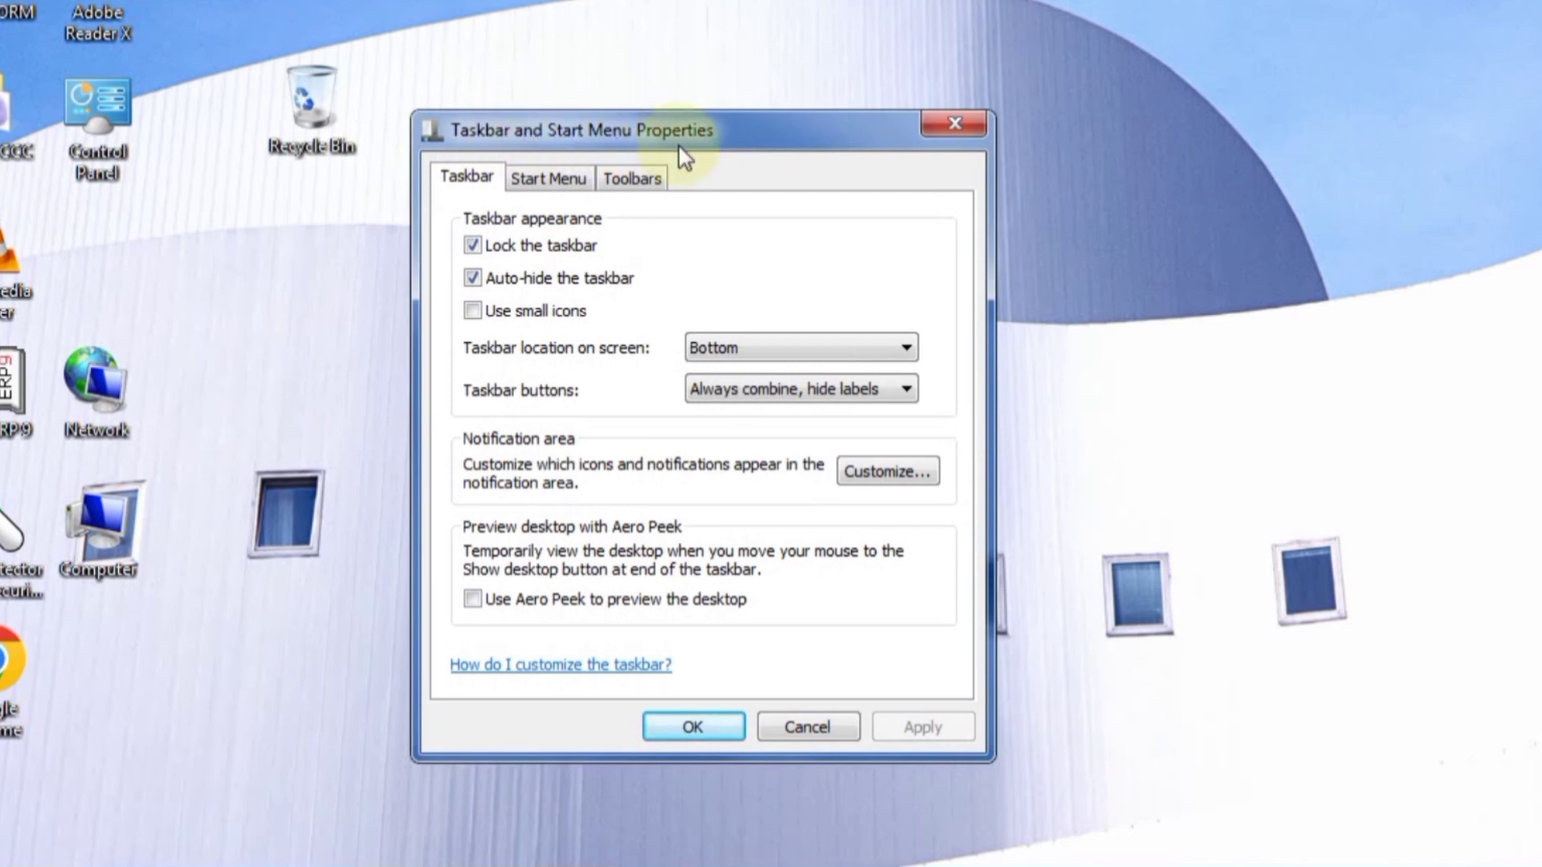
pyautogui.click(472, 277)
pyautogui.click(472, 279)
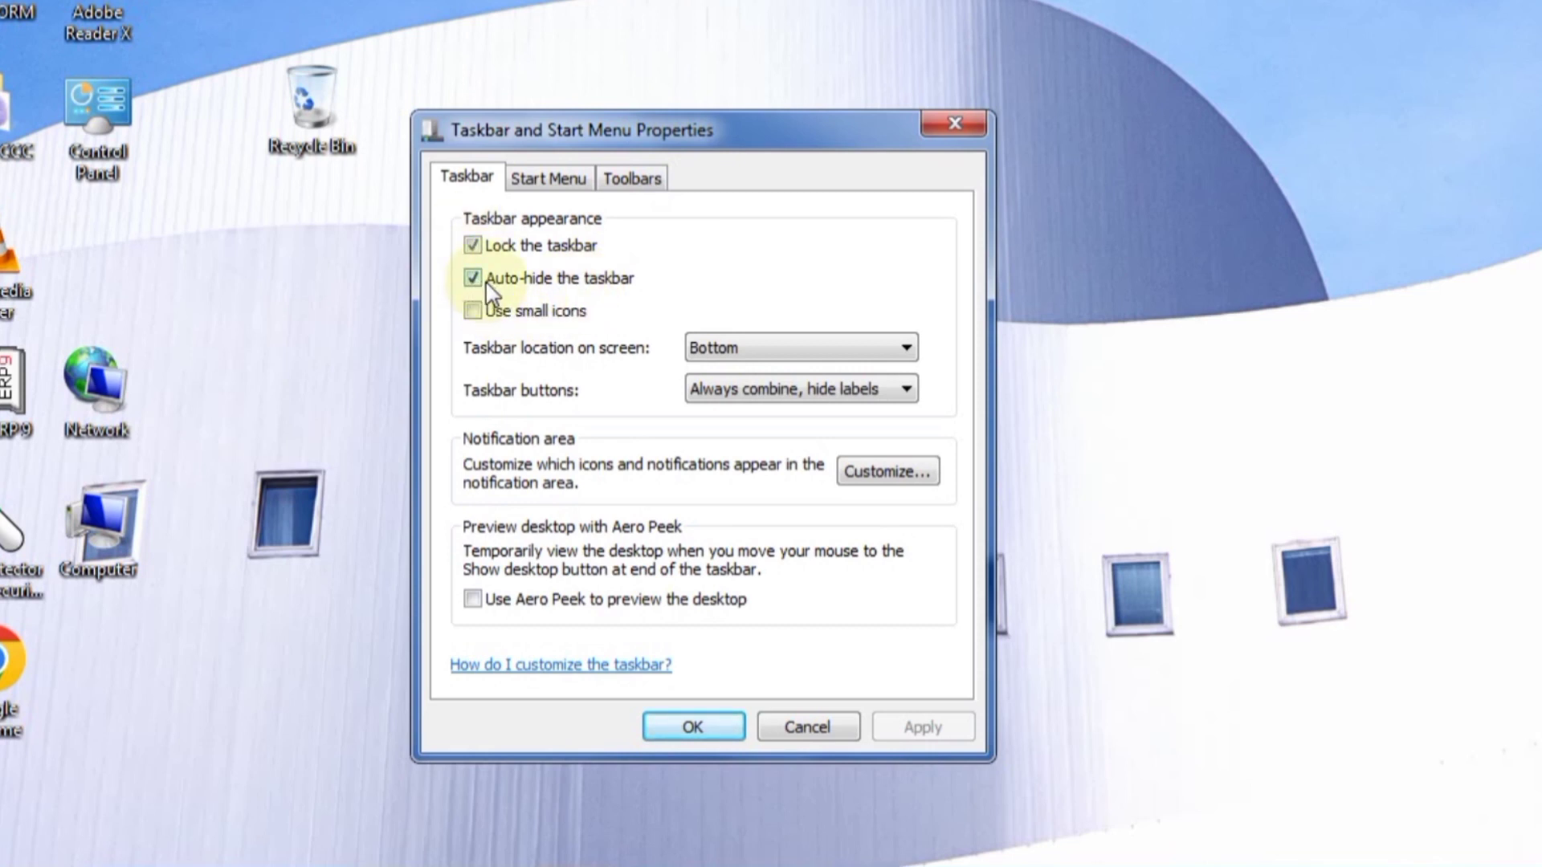
pyautogui.click(474, 279)
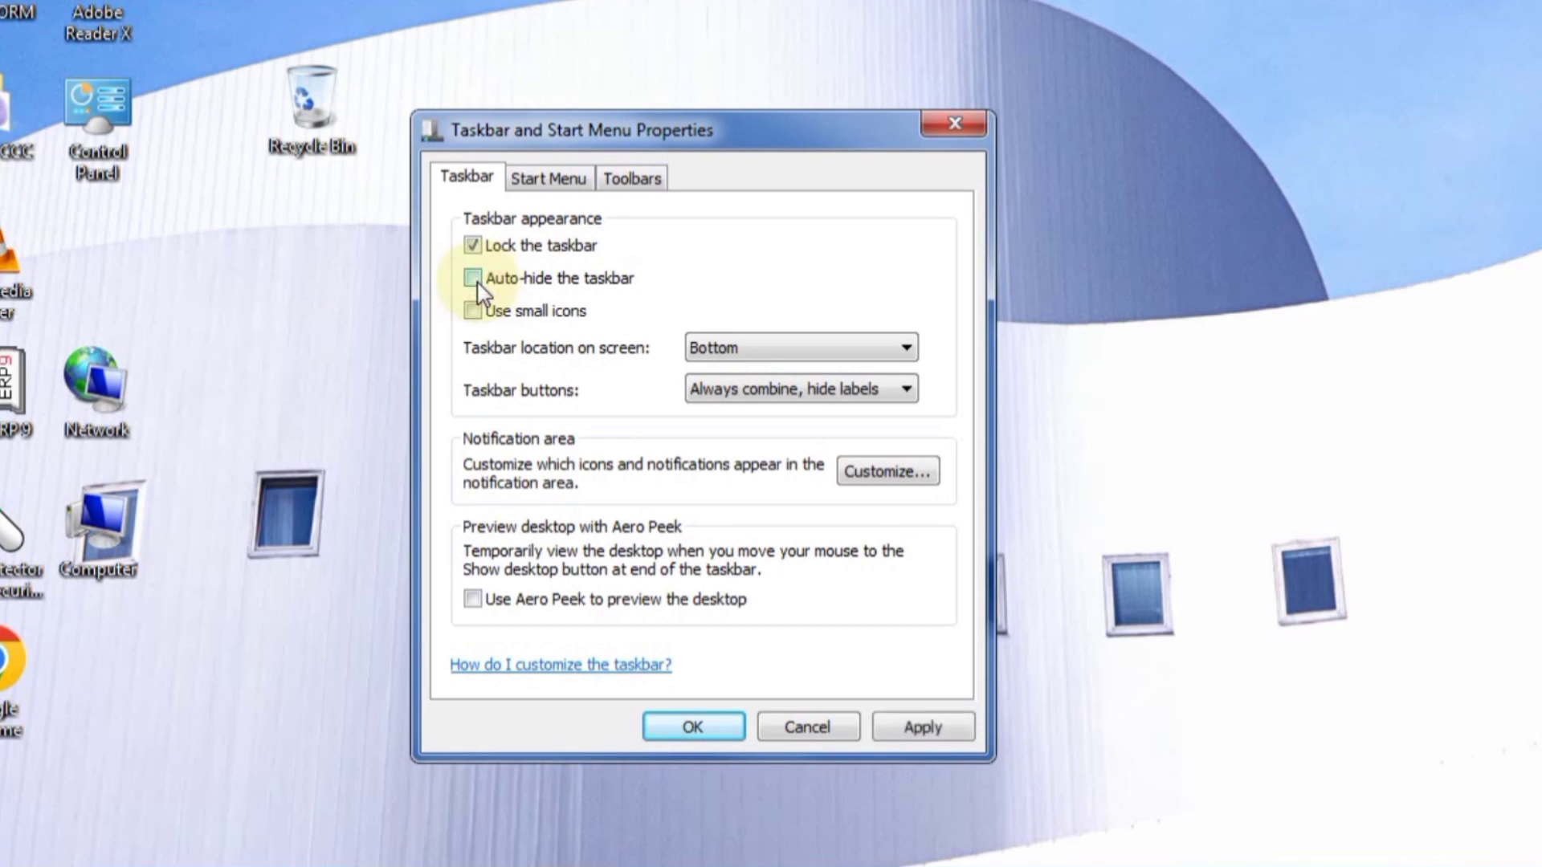
pyautogui.click(693, 727)
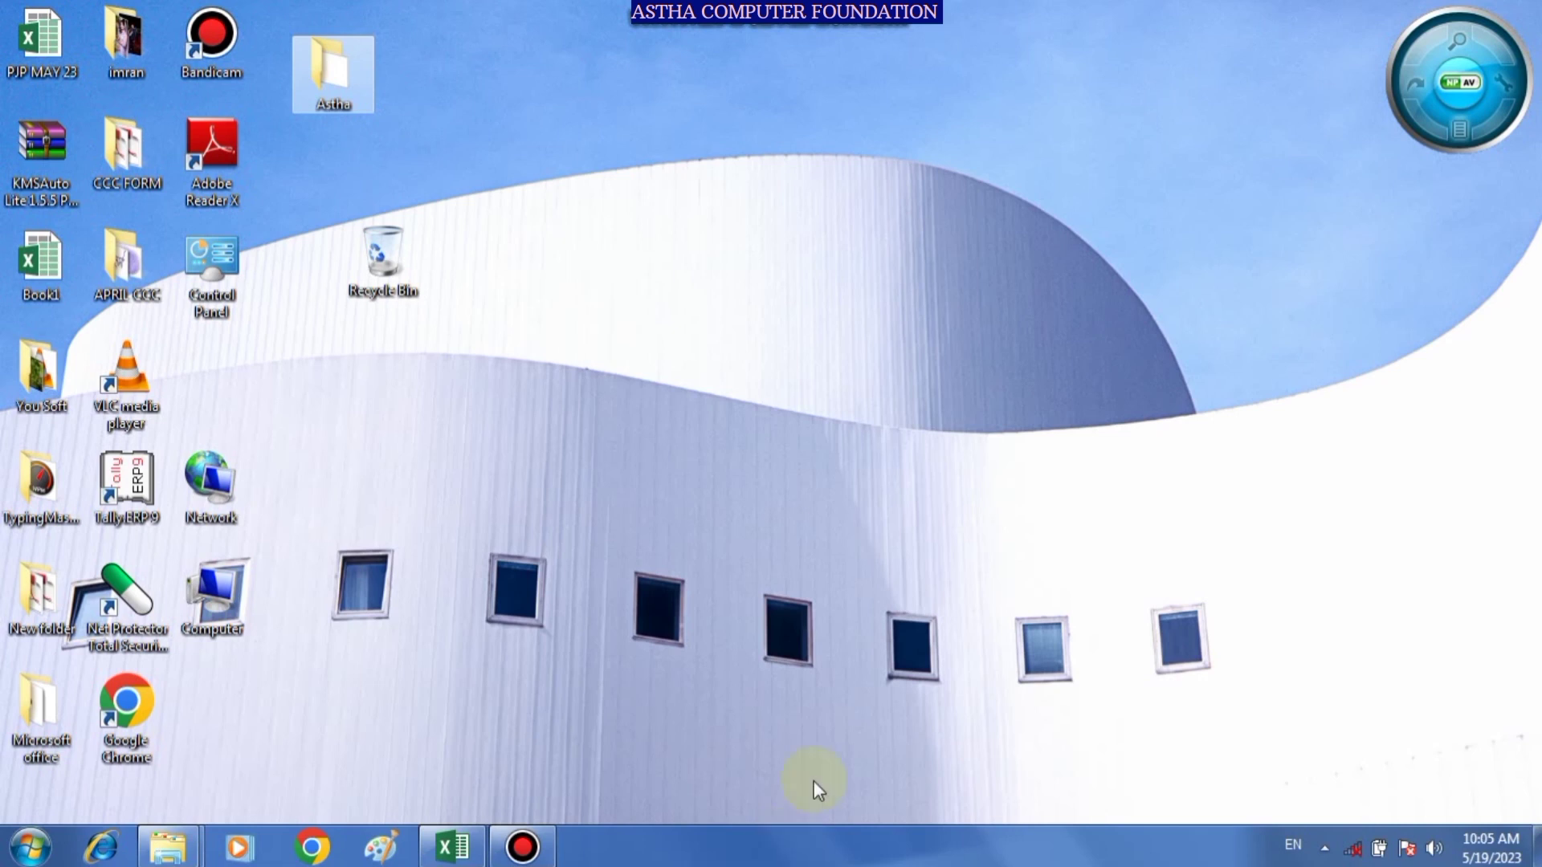
# - Refresh the desktop and open the settings for changing the system date and time
pyautogui.rightClick(748, 450)
pyautogui.click(773, 512)
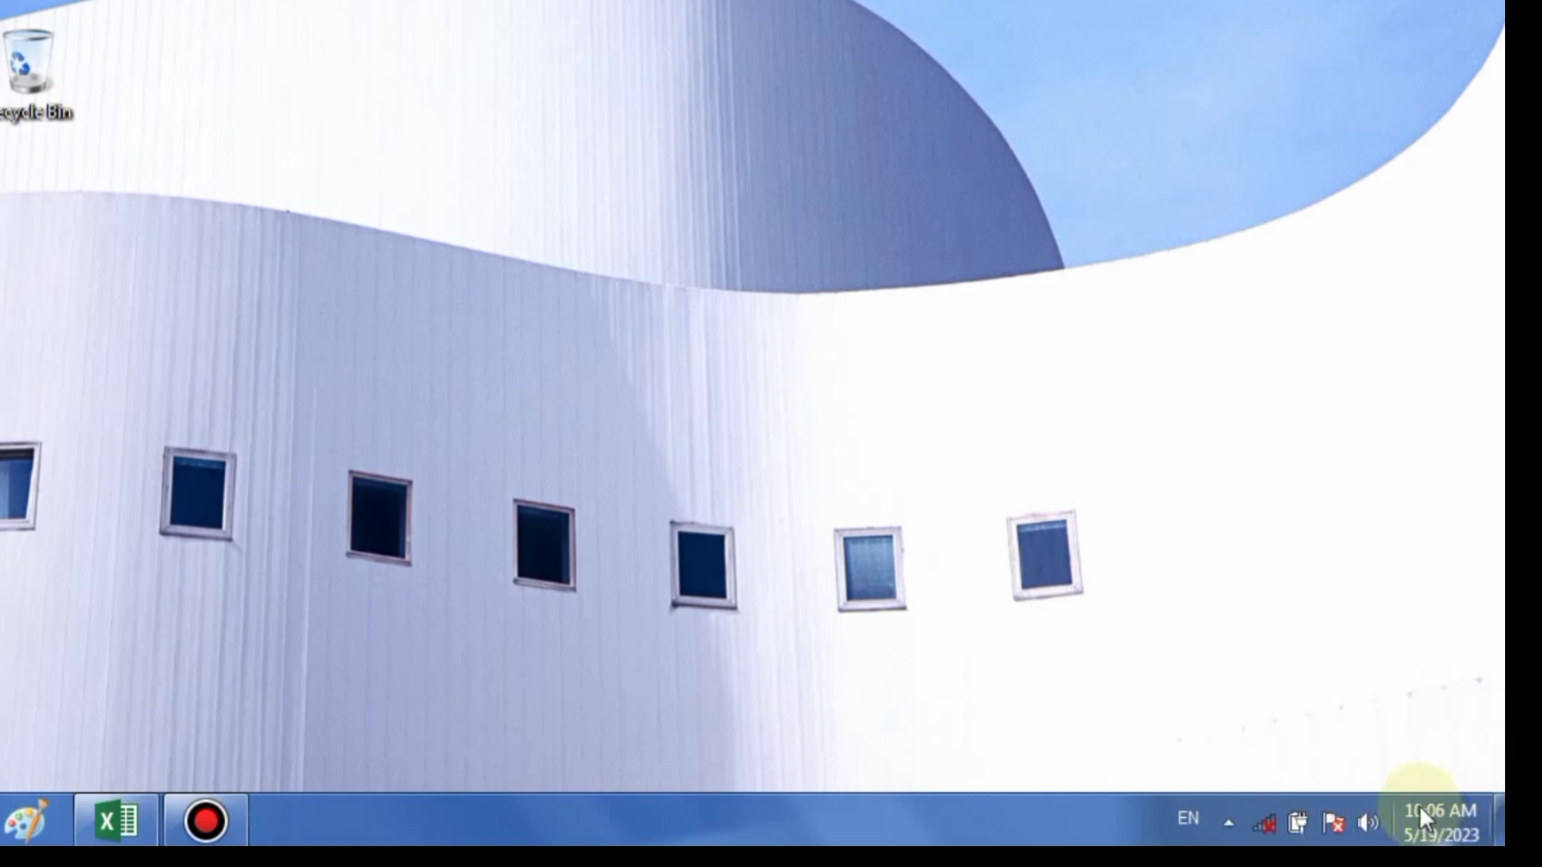
pyautogui.moveTo(1419, 816)
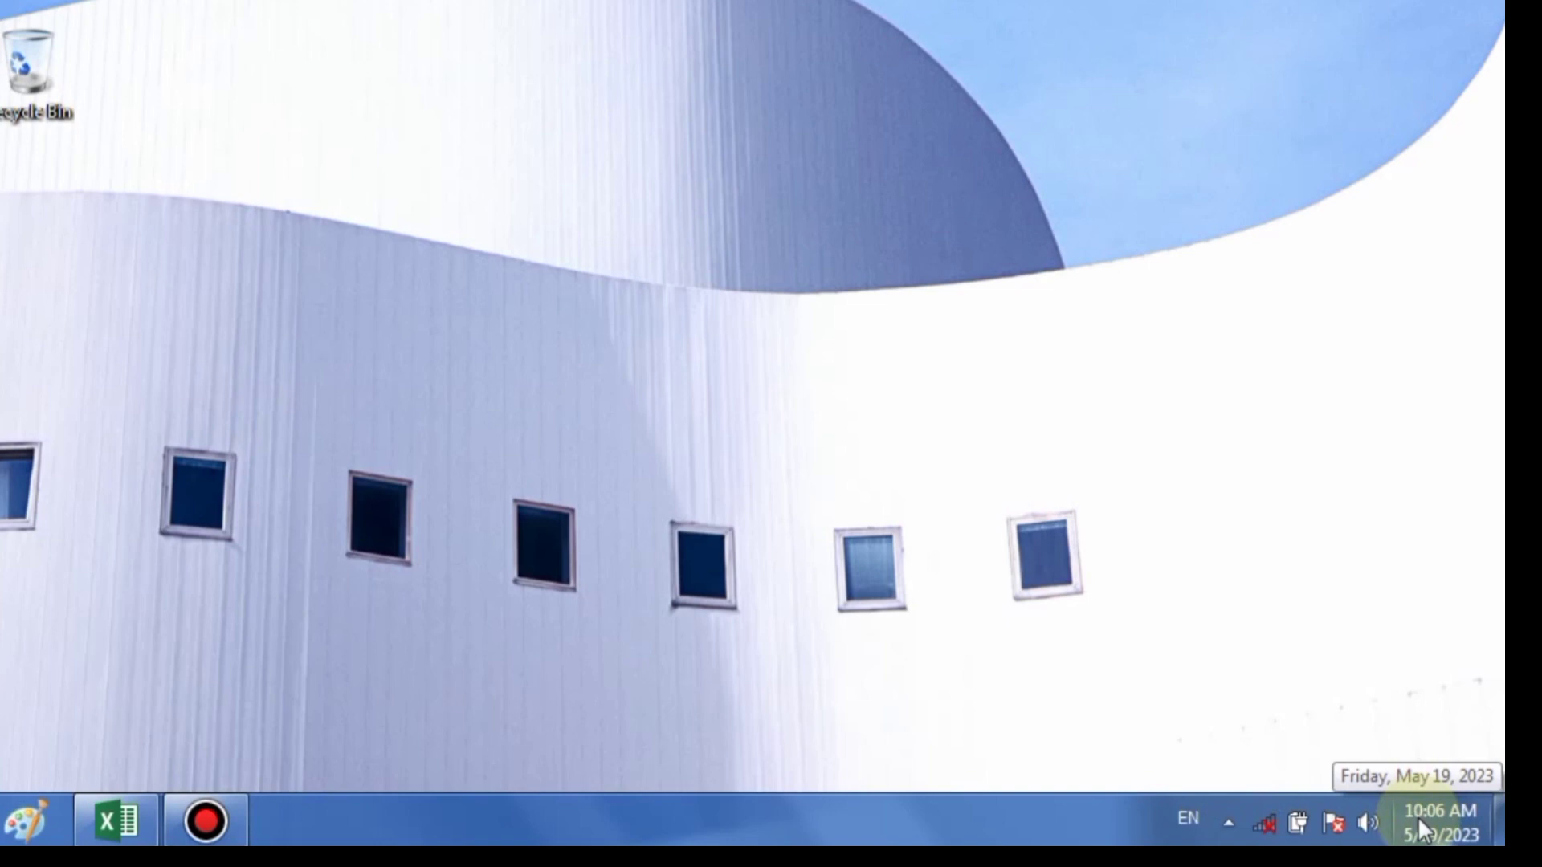
pyautogui.click(1418, 816)
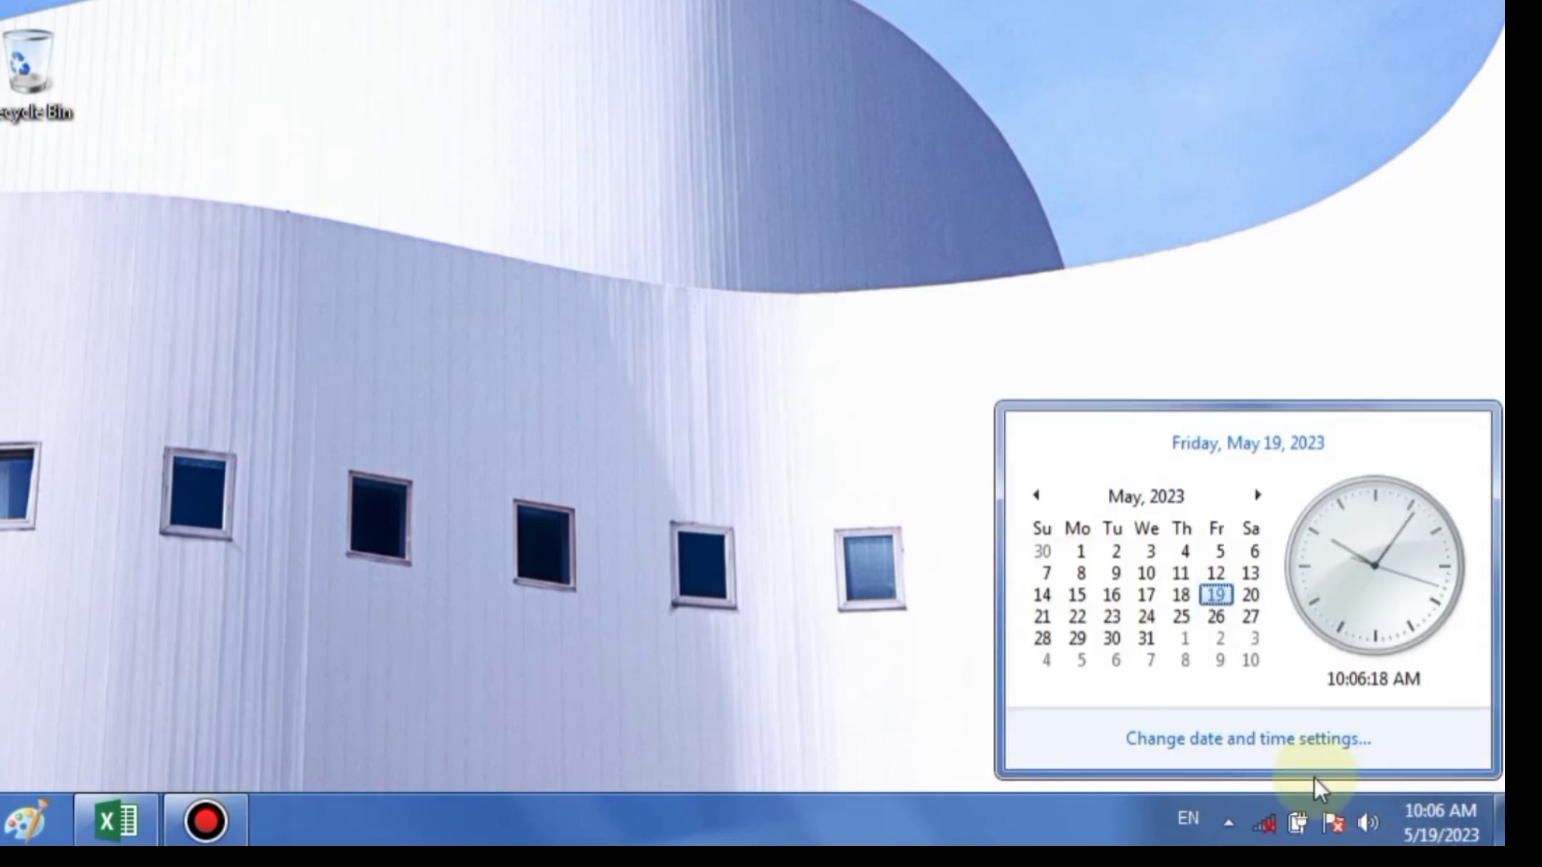
pyautogui.click(1235, 754)
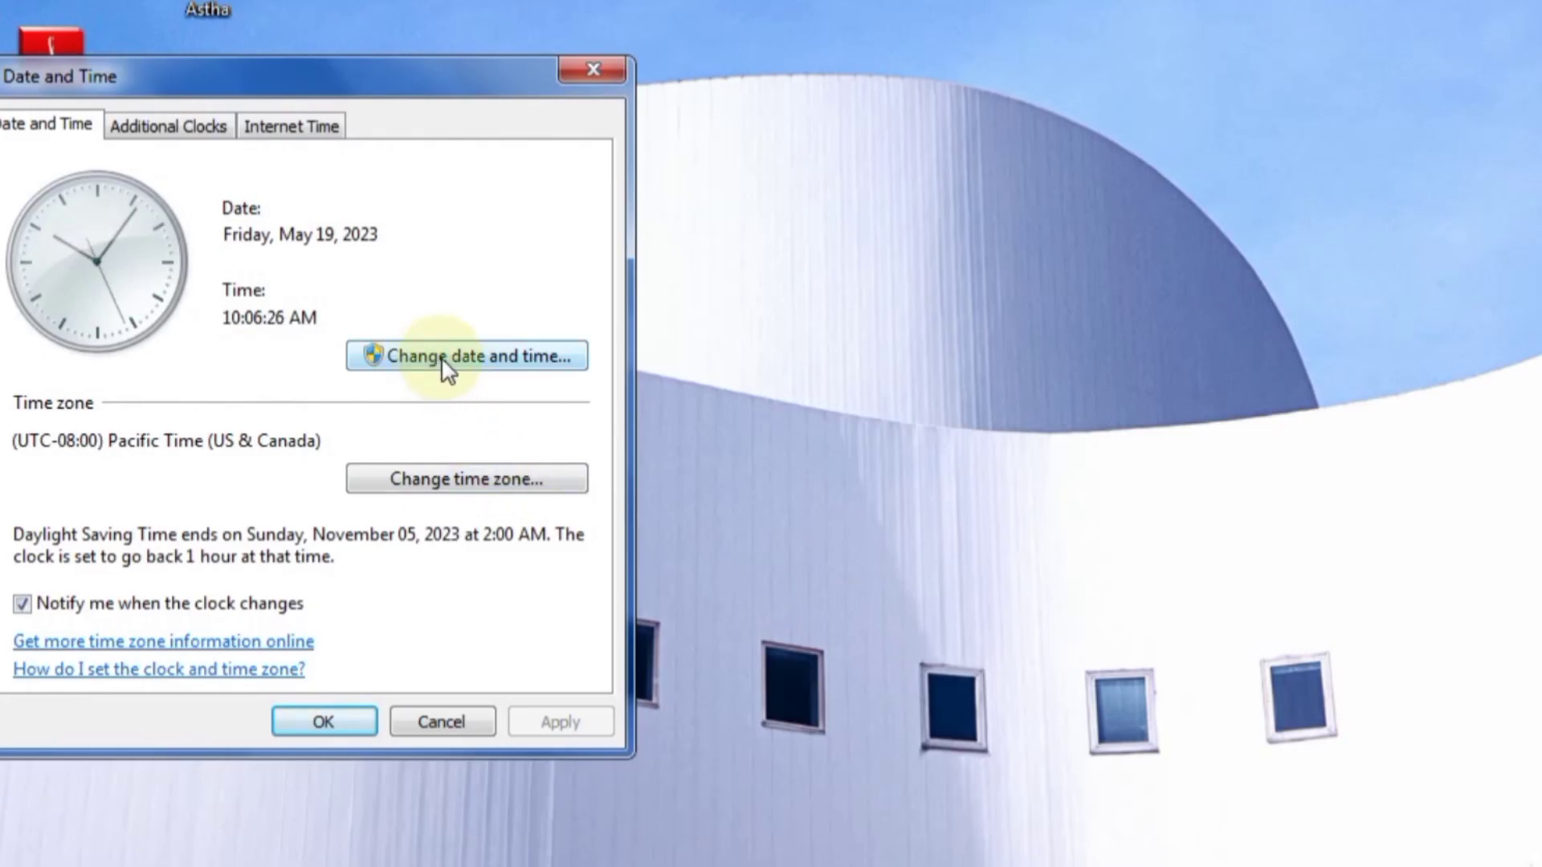
pyautogui.click(436, 371)
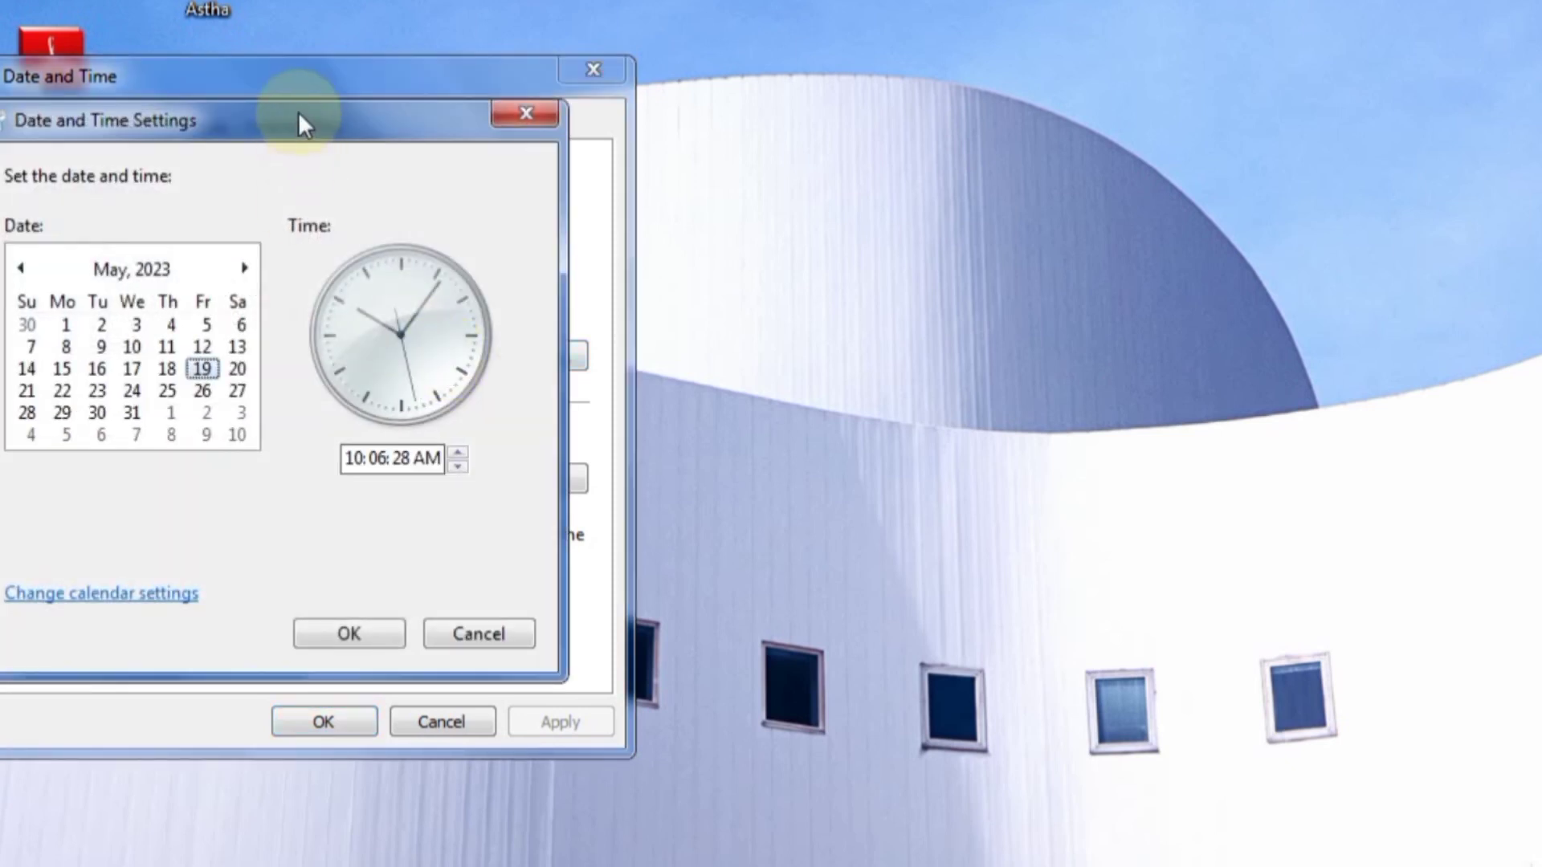
pyautogui.moveTo(299, 122); pyautogui.dragTo(861, 24)
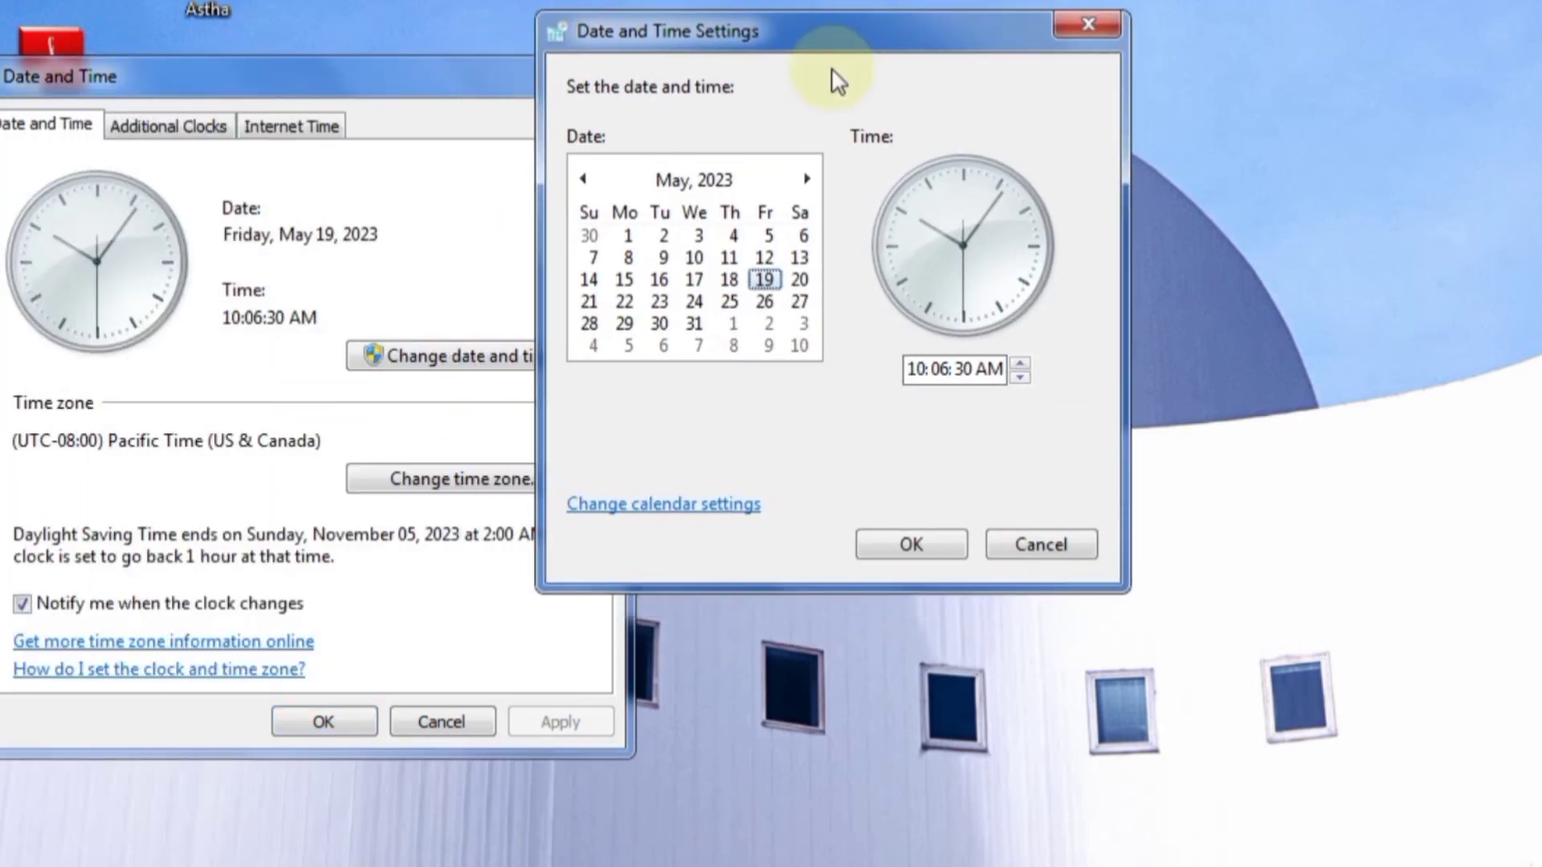
# - Browse the calendar back to March 2023, return to May 2023, choose the 19th and confirm both date and time dialogs
pyautogui.click(583, 181)
pyautogui.click(583, 180)
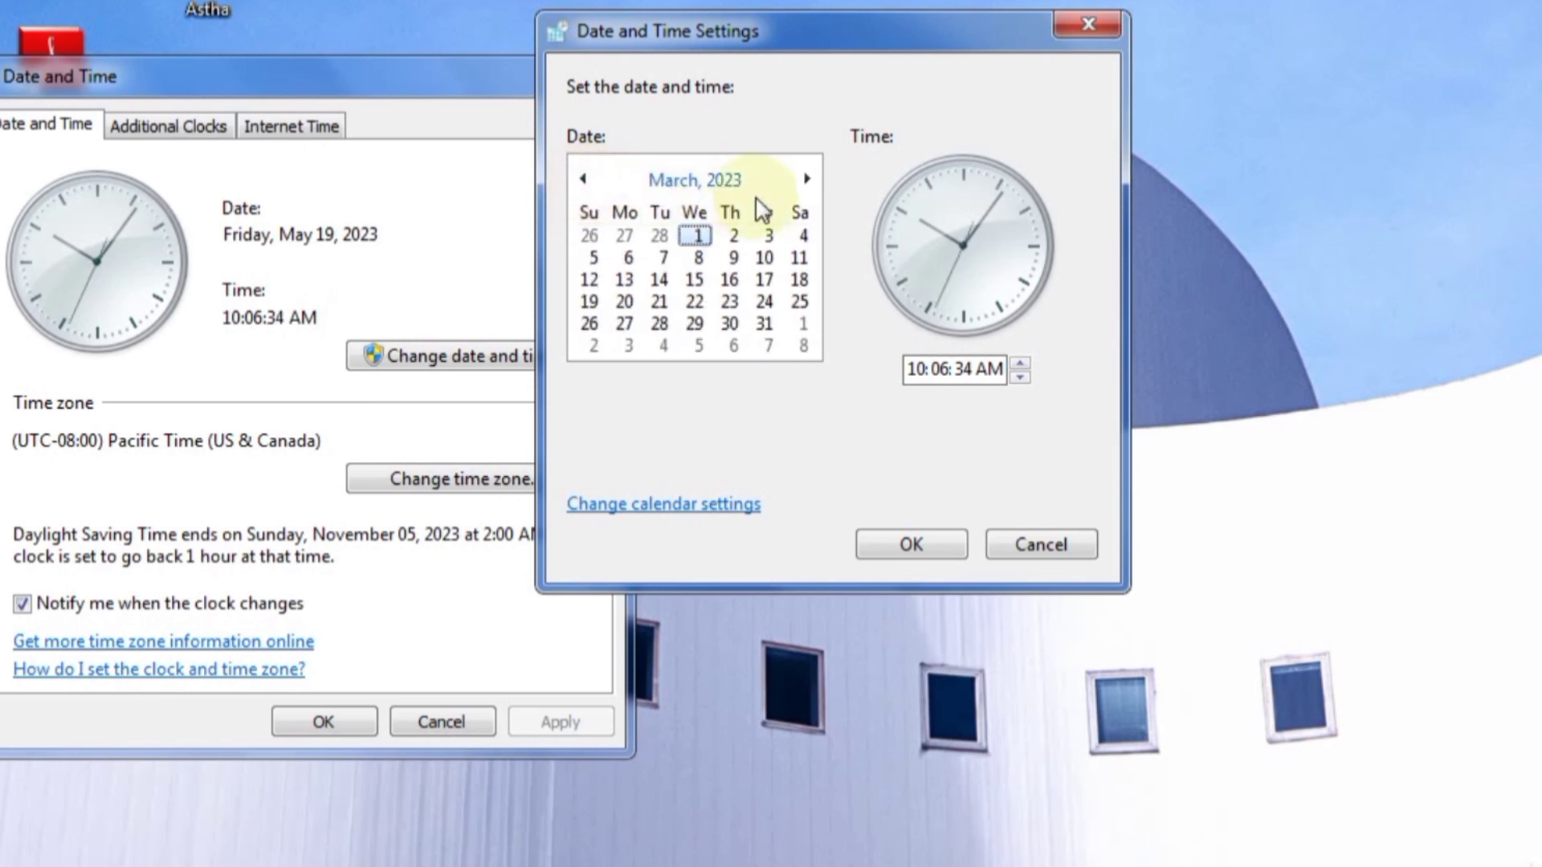
pyautogui.click(810, 180)
pyautogui.click(810, 180)
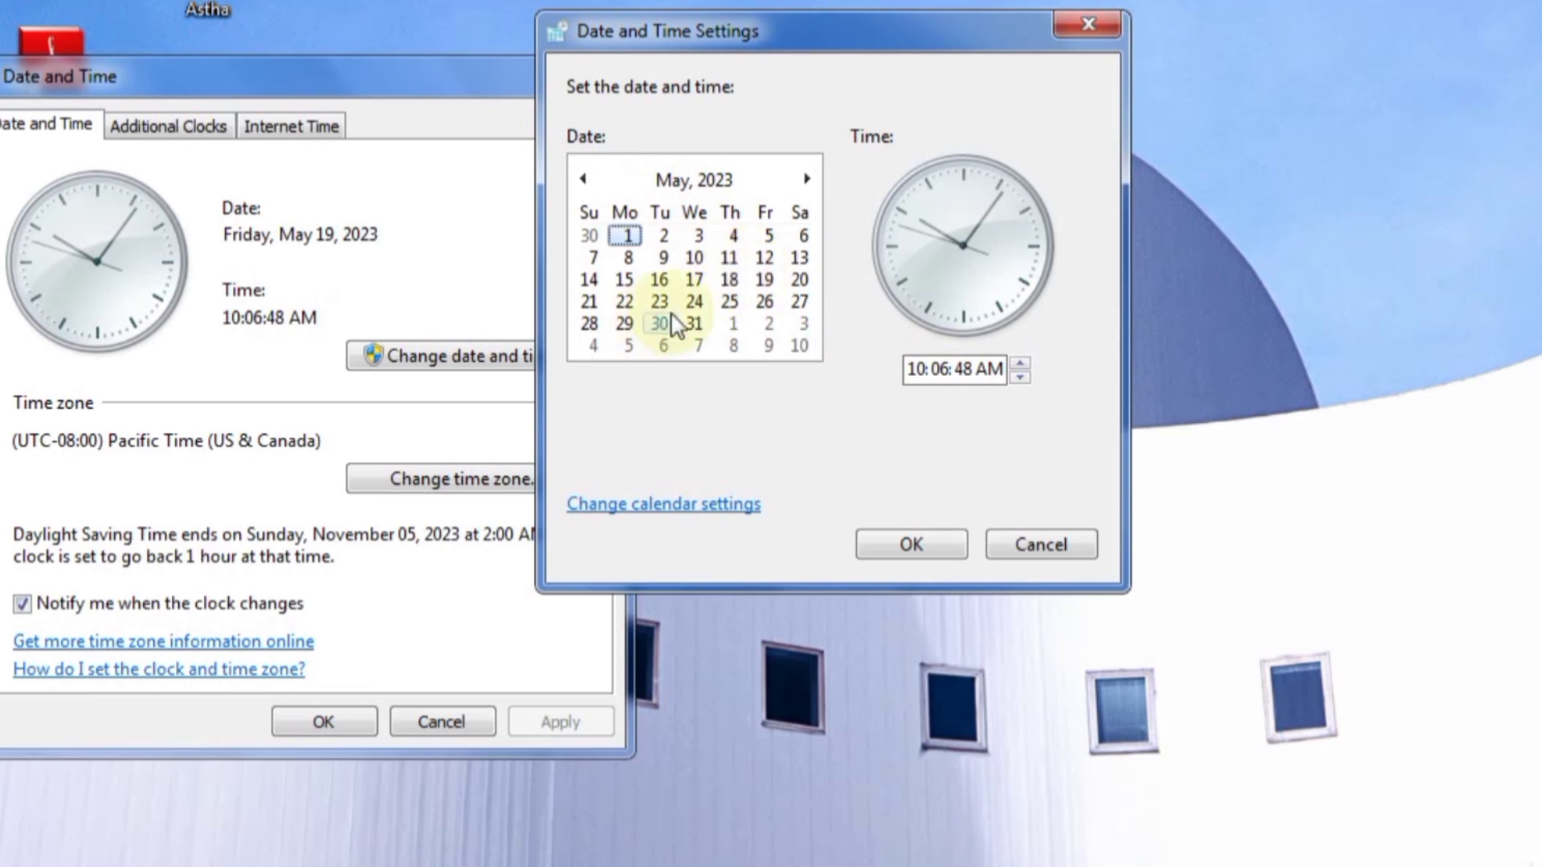
pyautogui.click(765, 281)
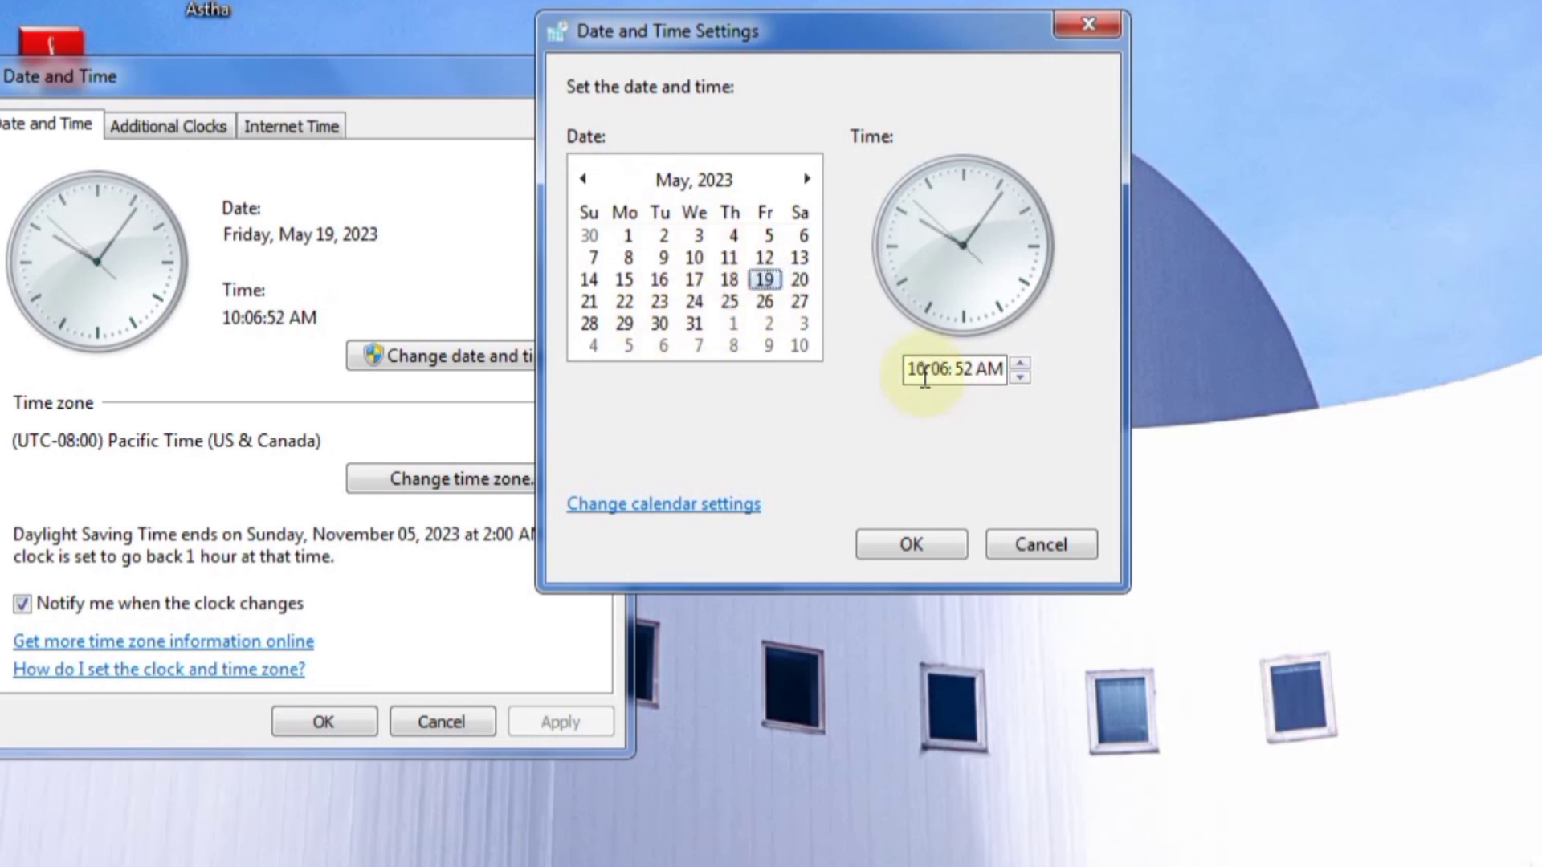
pyautogui.click(916, 539)
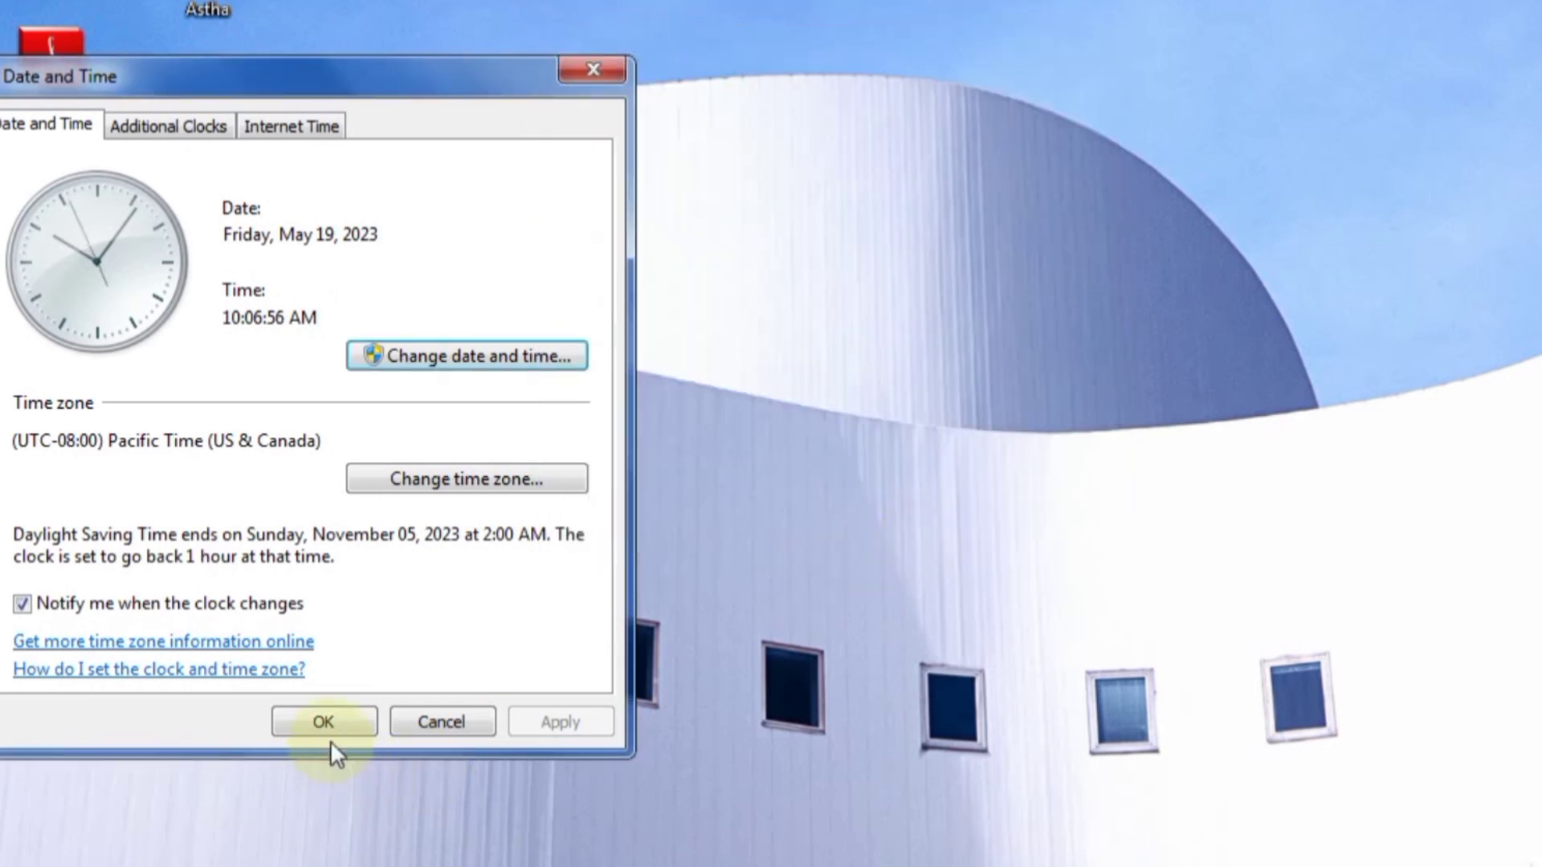
pyautogui.click(326, 723)
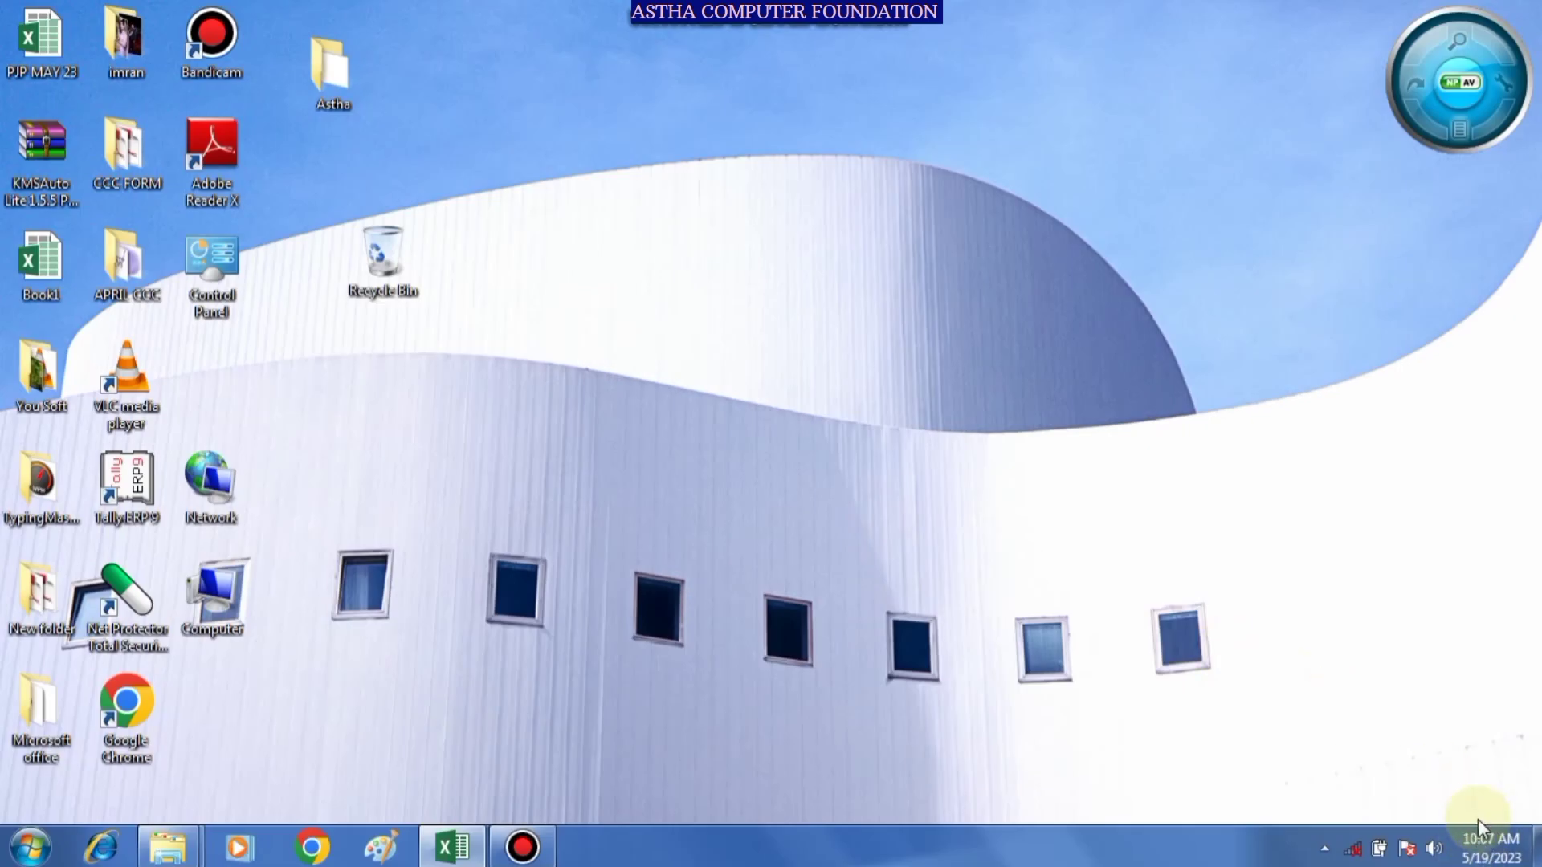
# - Refresh the desktop
pyautogui.moveTo(1482, 841)
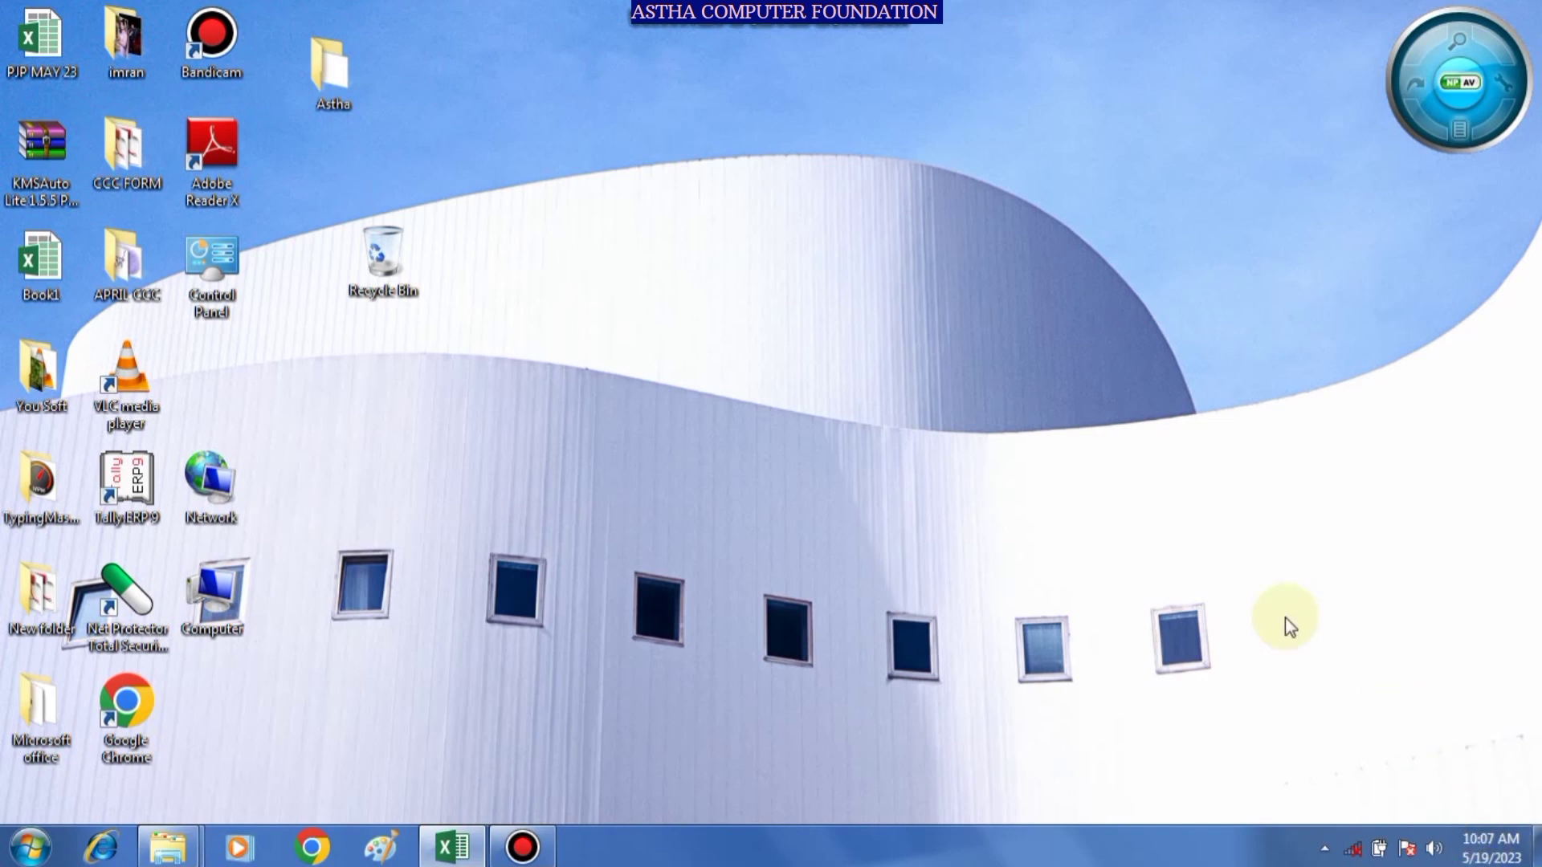
pyautogui.click(1311, 782)
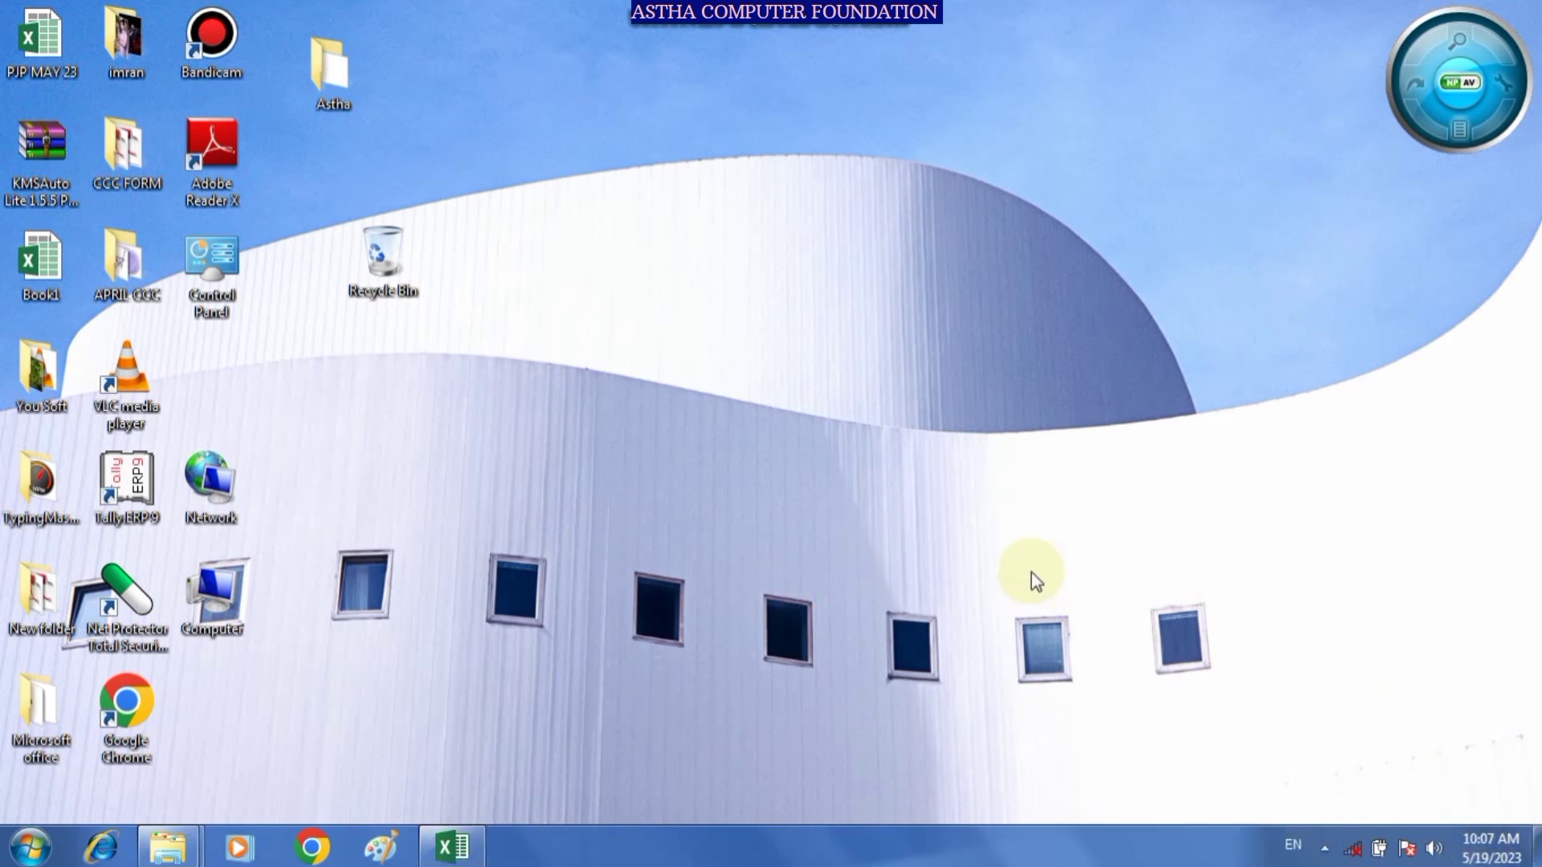
pyautogui.rightClick(868, 348)
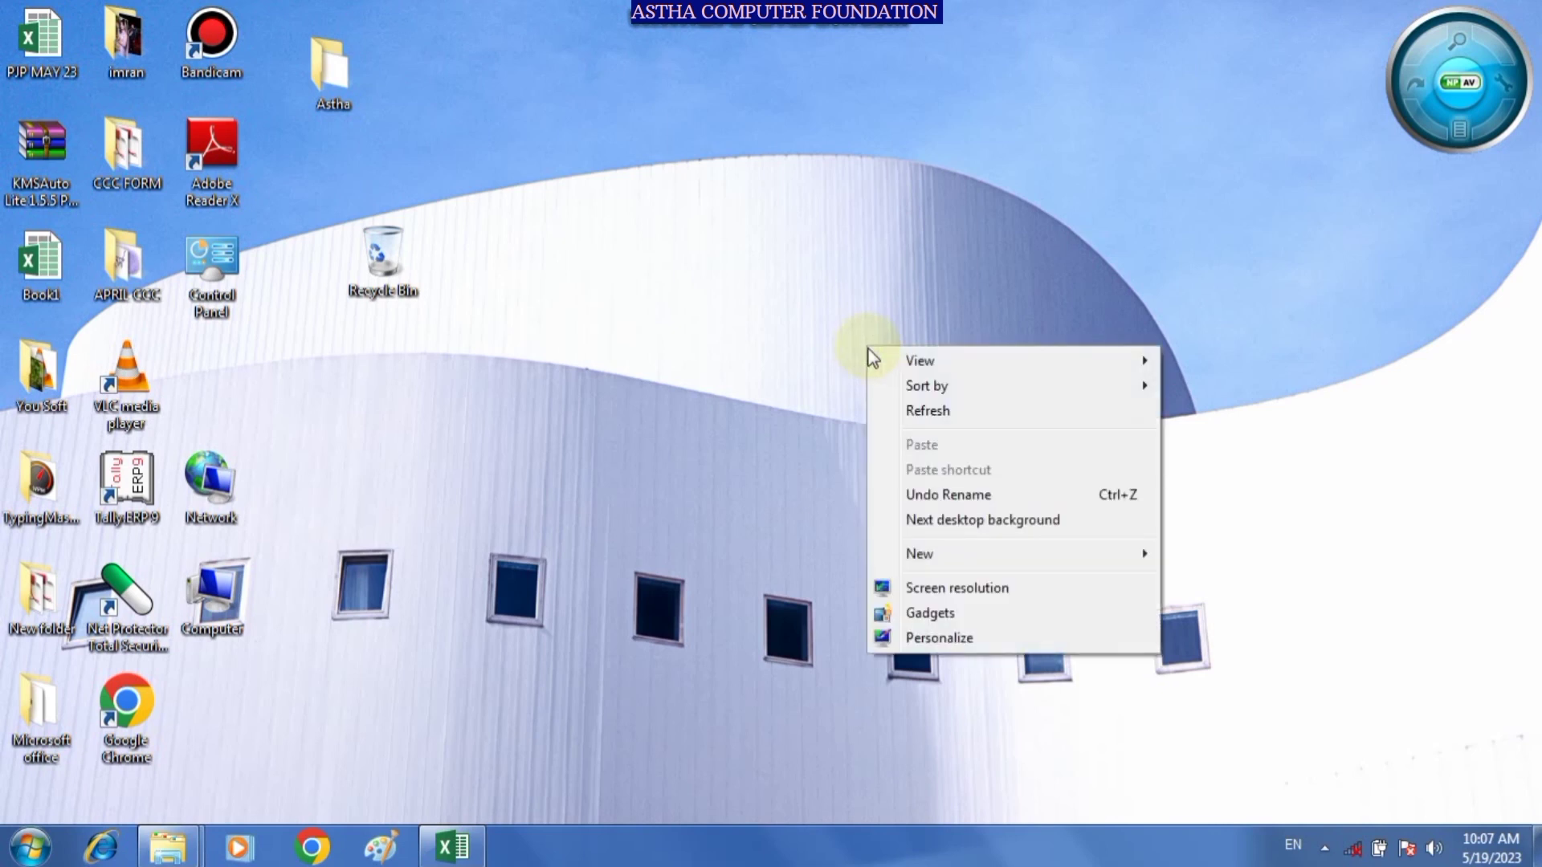
pyautogui.click(926, 415)
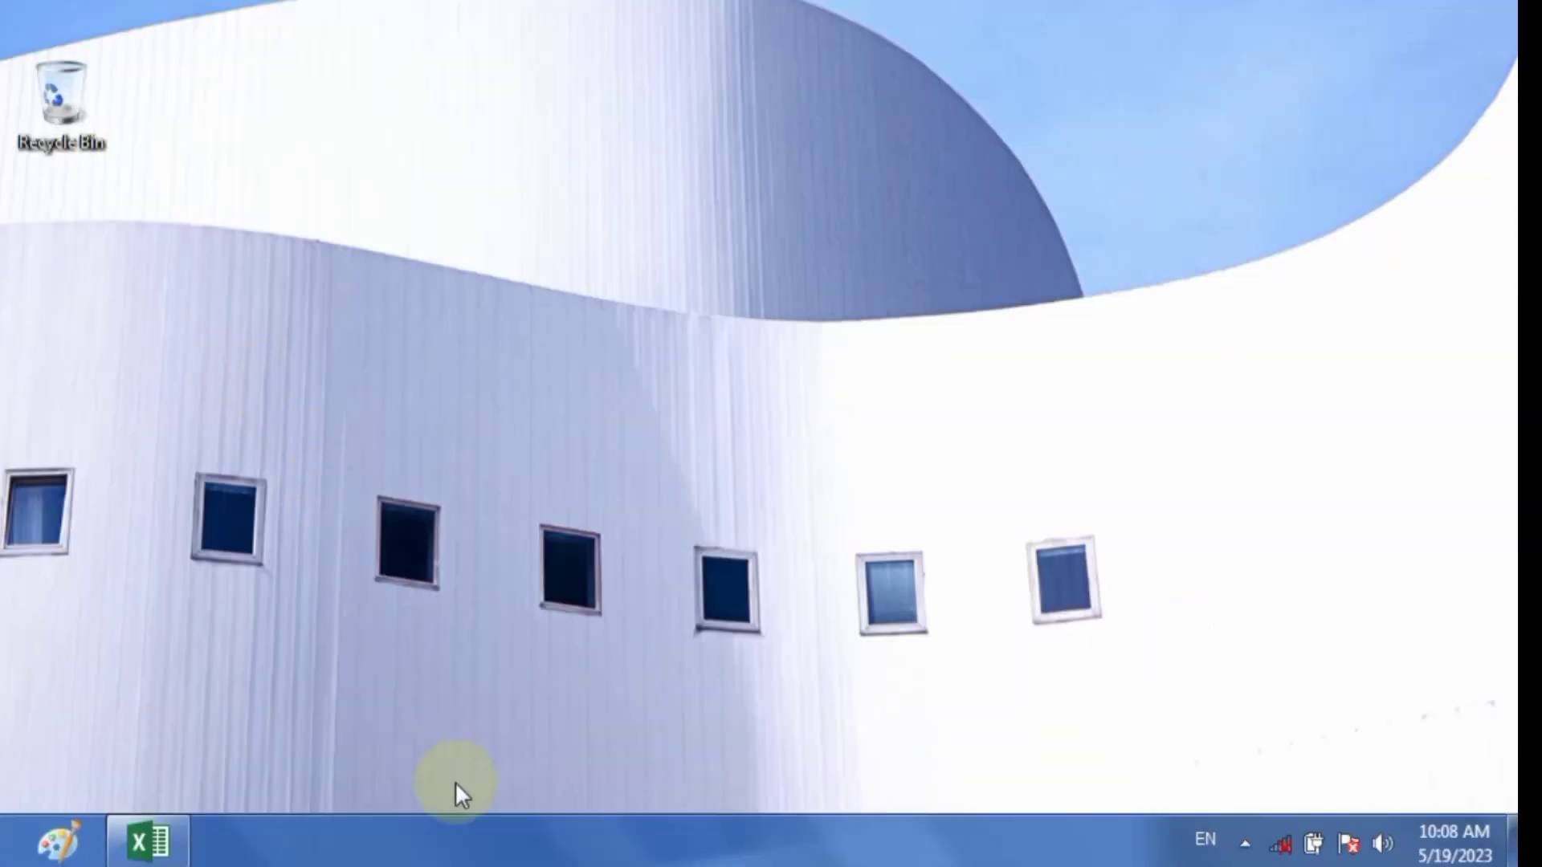
# - Unlock the taskbar, and dismiss its reopened options without choosing anything
pyautogui.rightClick(482, 829)
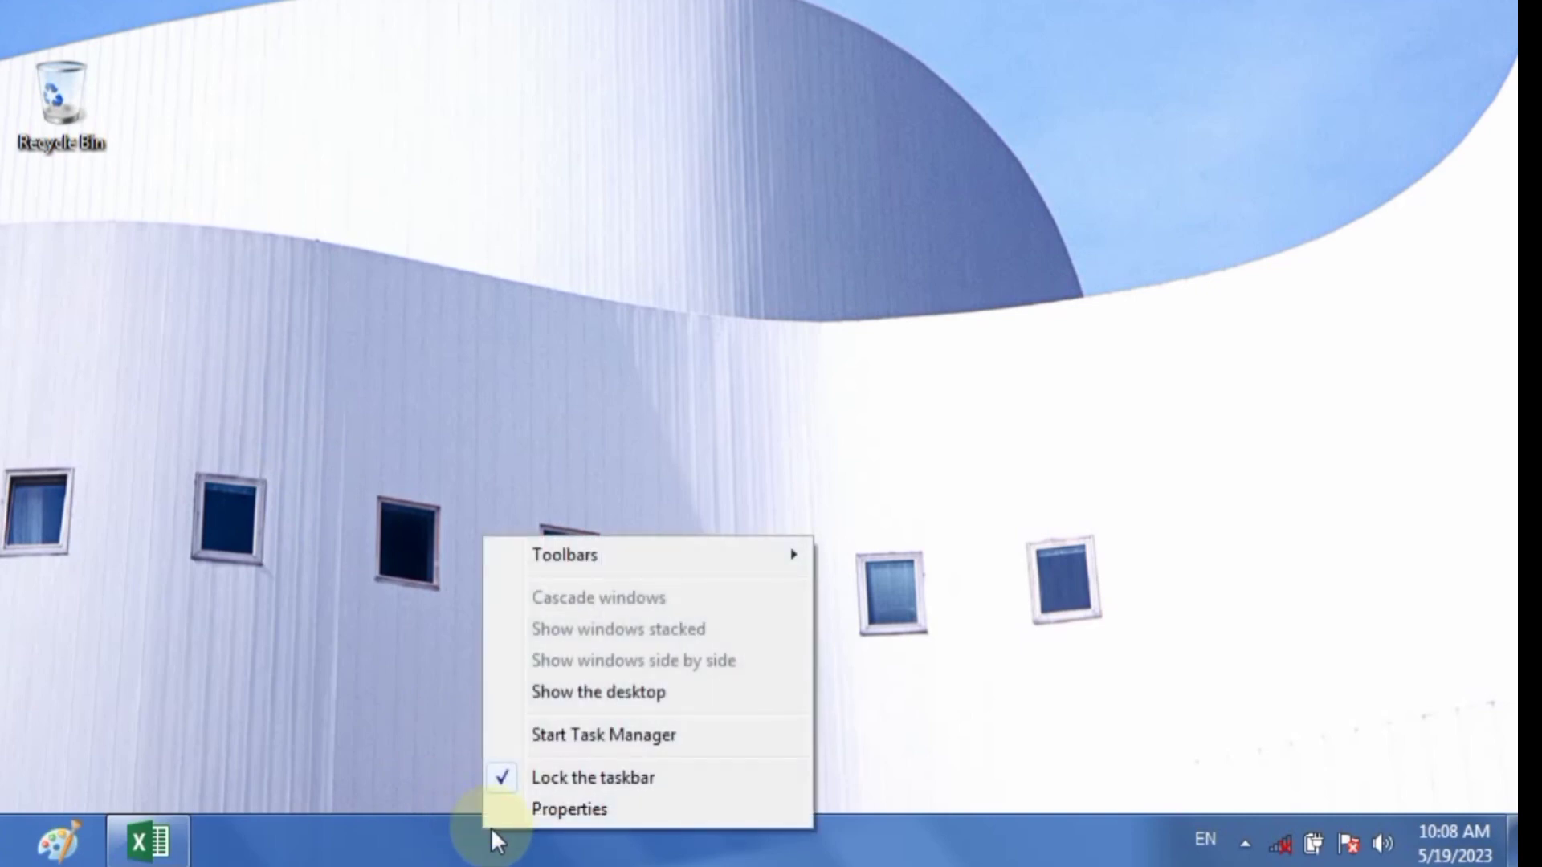
pyautogui.click(551, 777)
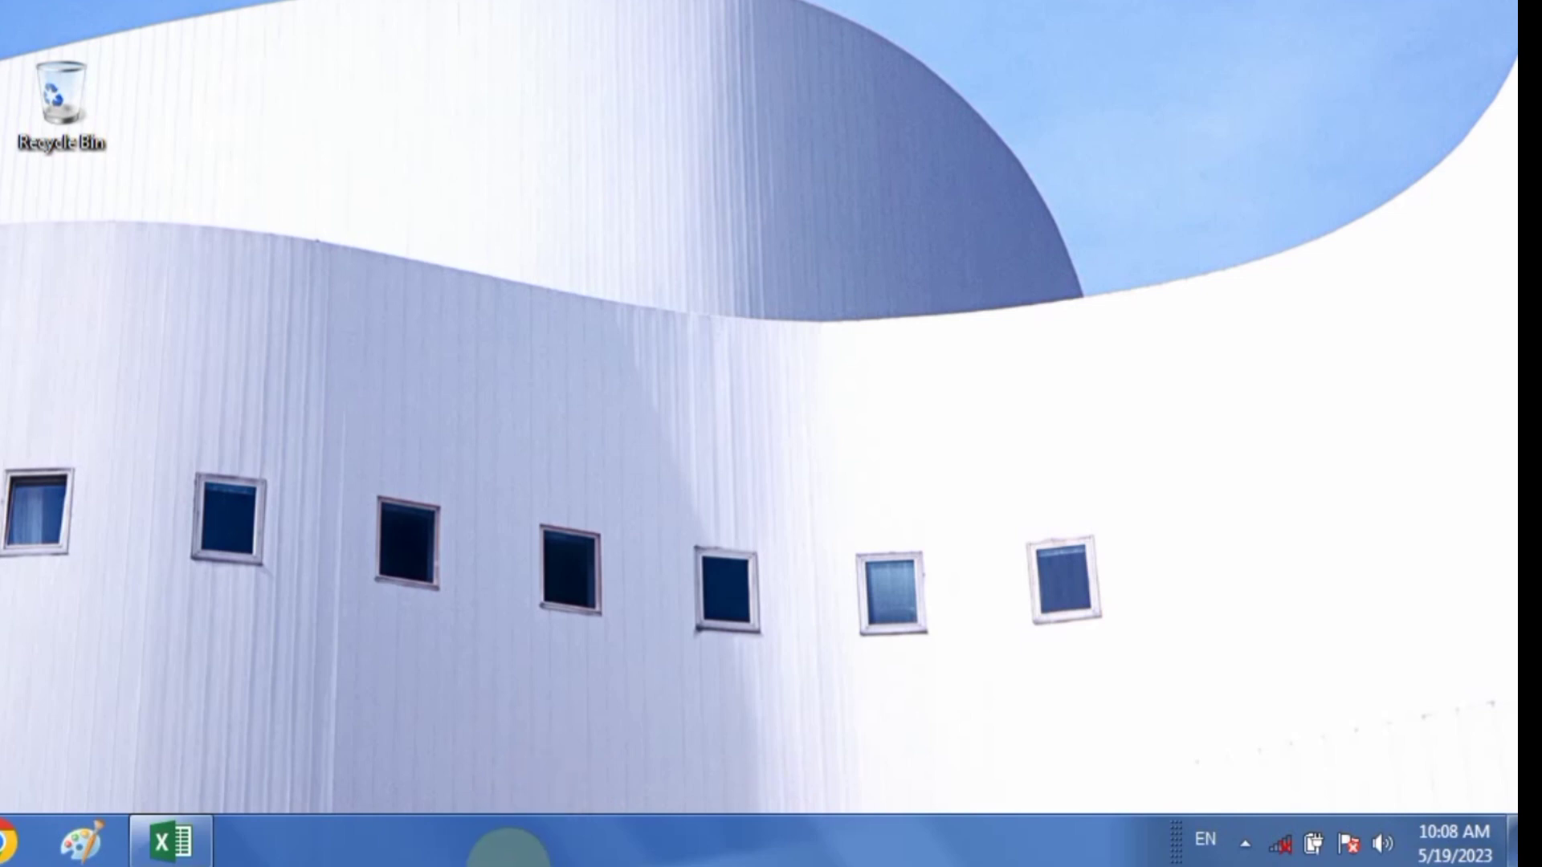
pyautogui.rightClick(516, 837)
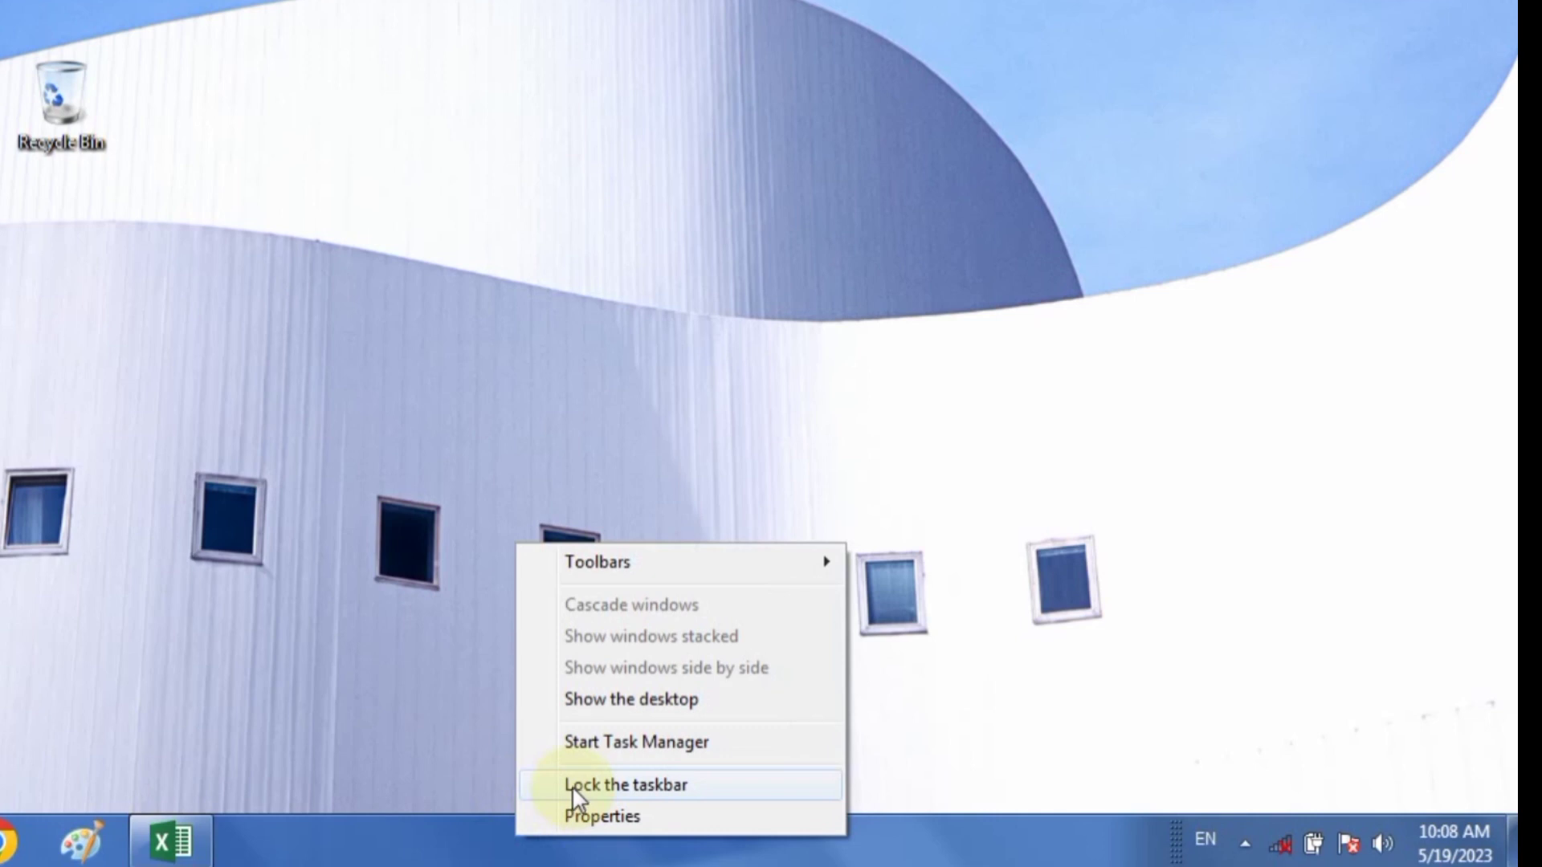
pyautogui.click(479, 850)
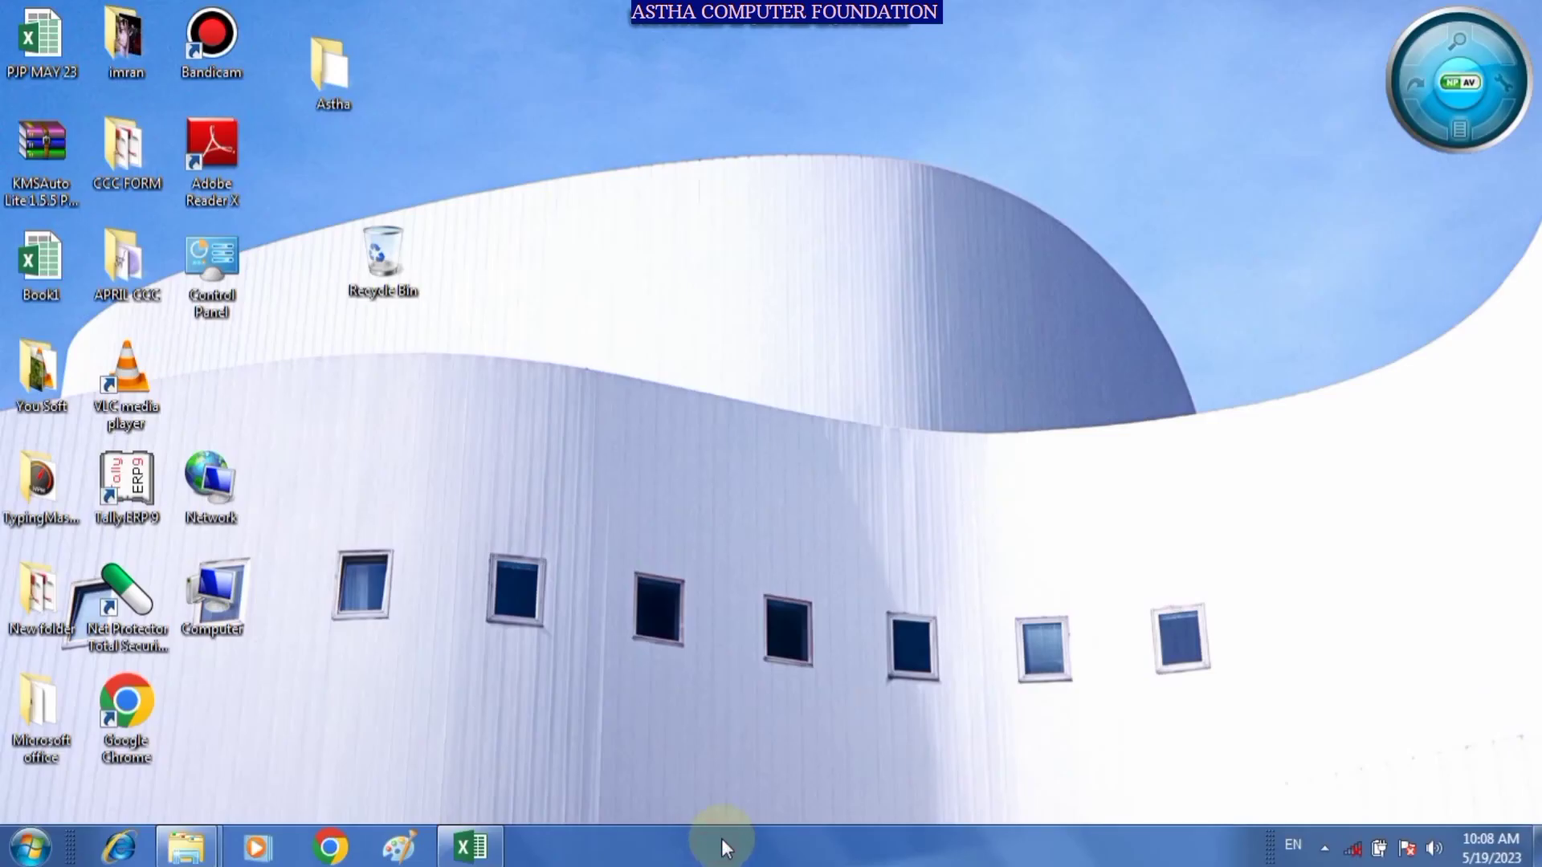
# - Dock the taskbar along the right, top and left edges of the screen in turn, and return it to the bottom edge
pyautogui.moveTo(884, 852); pyautogui.dragTo(1502, 385)
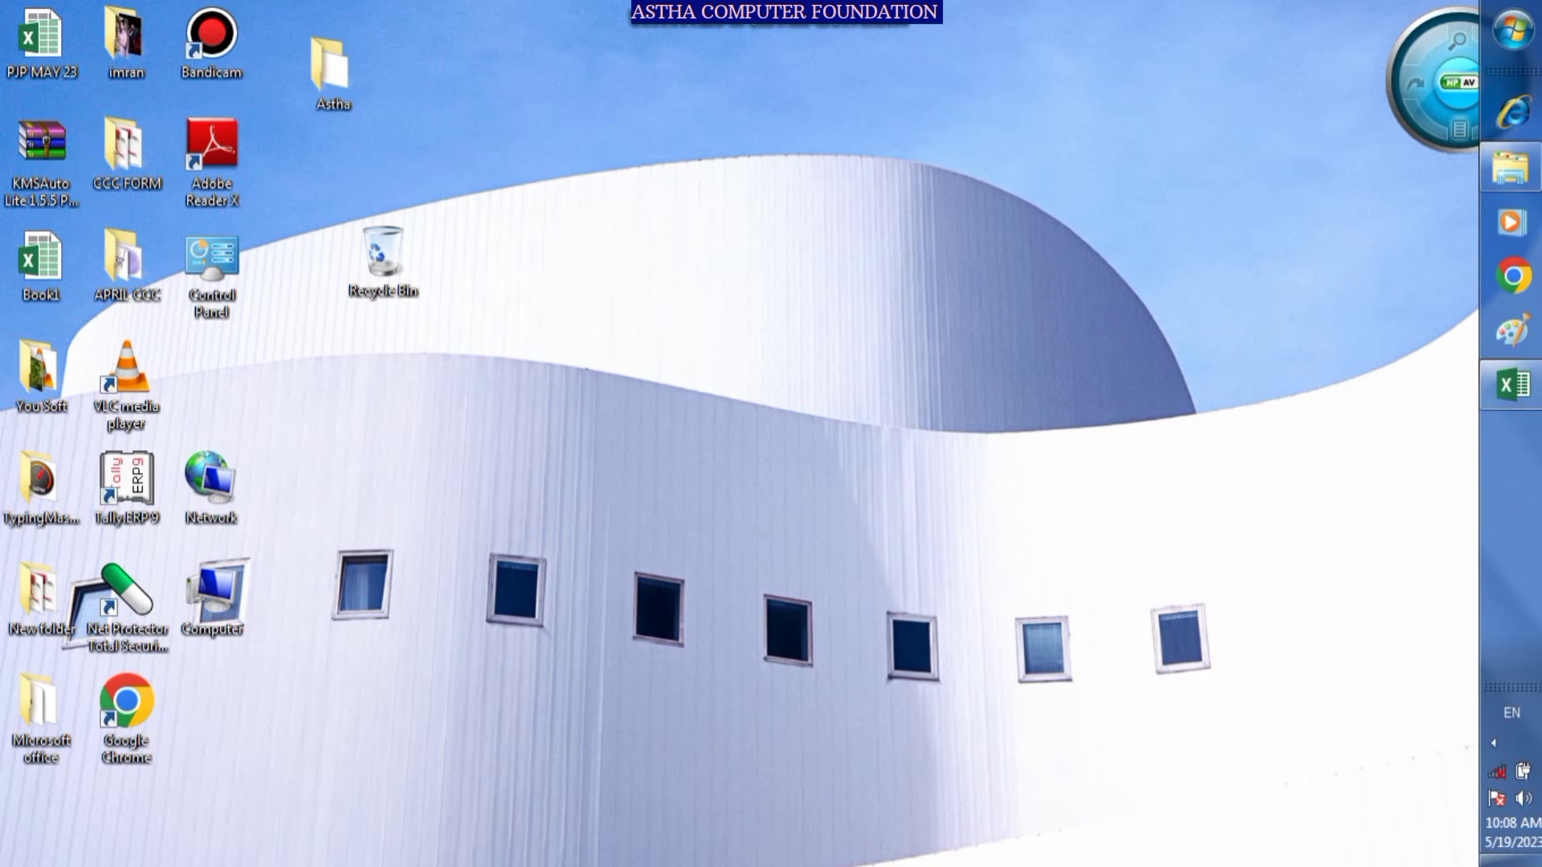
pyautogui.moveTo(1505, 460); pyautogui.dragTo(1105, 1)
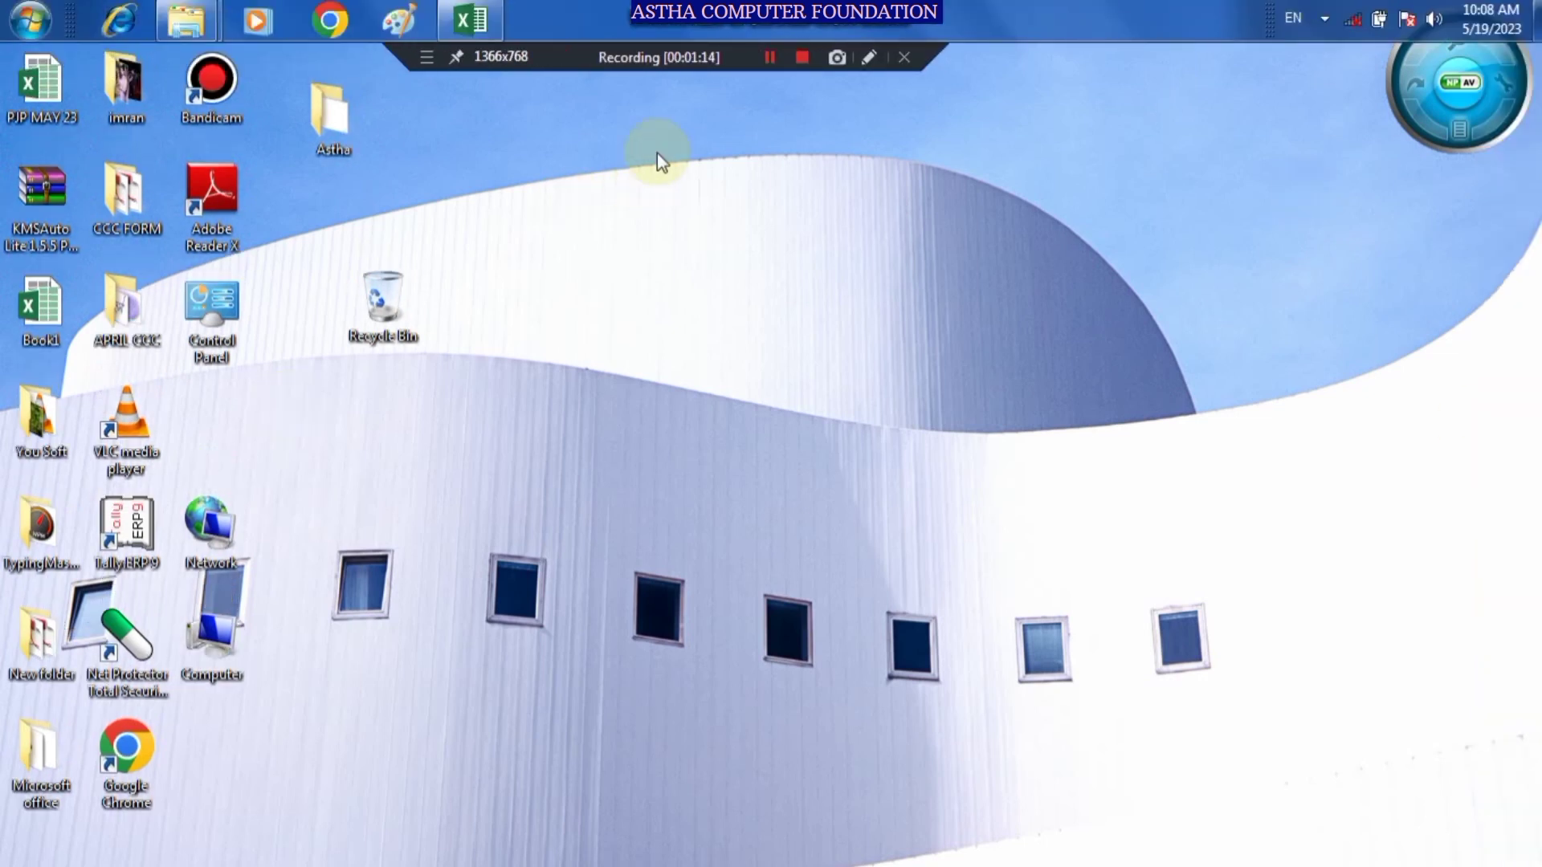
pyautogui.moveTo(1025, 11); pyautogui.dragTo(4, 671)
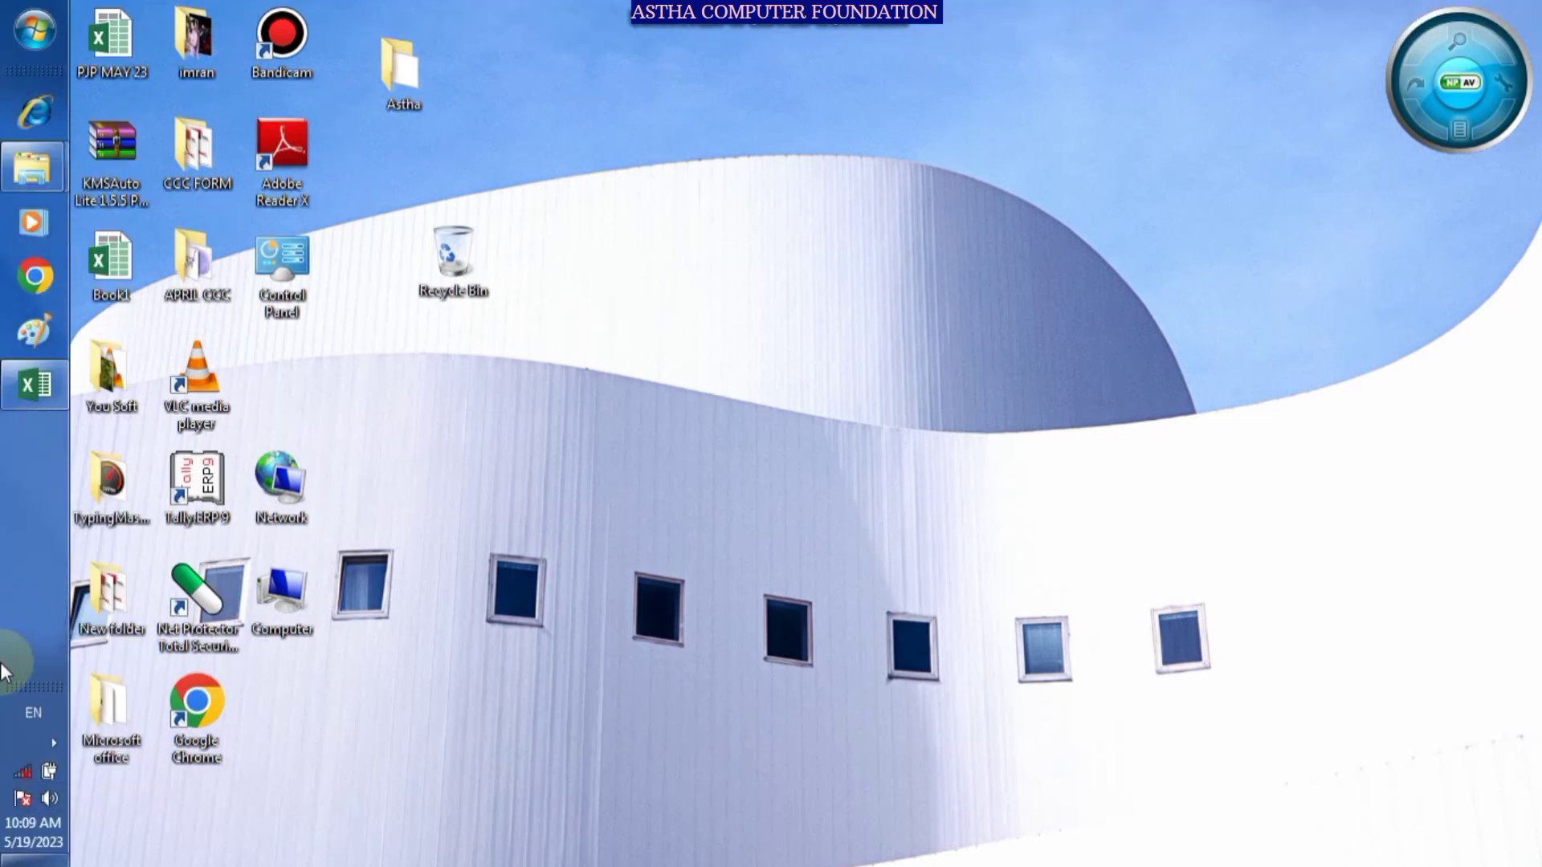
pyautogui.click(4, 458)
pyautogui.moveTo(4, 458); pyautogui.dragTo(337, 843)
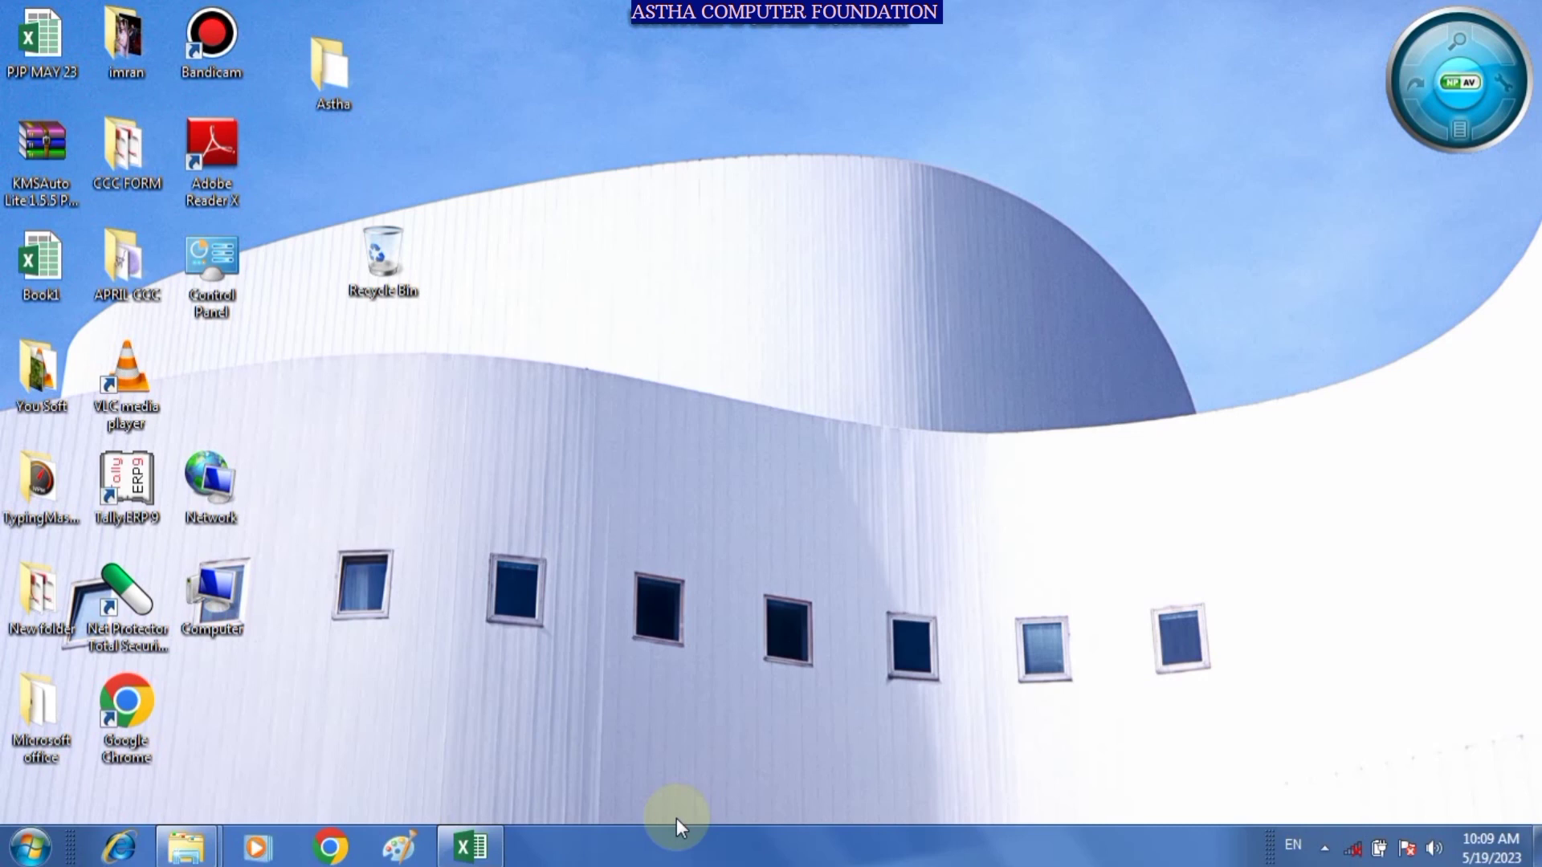
# - Lock the taskbar in place along the bottom edge of the screen
pyautogui.rightClick(686, 843)
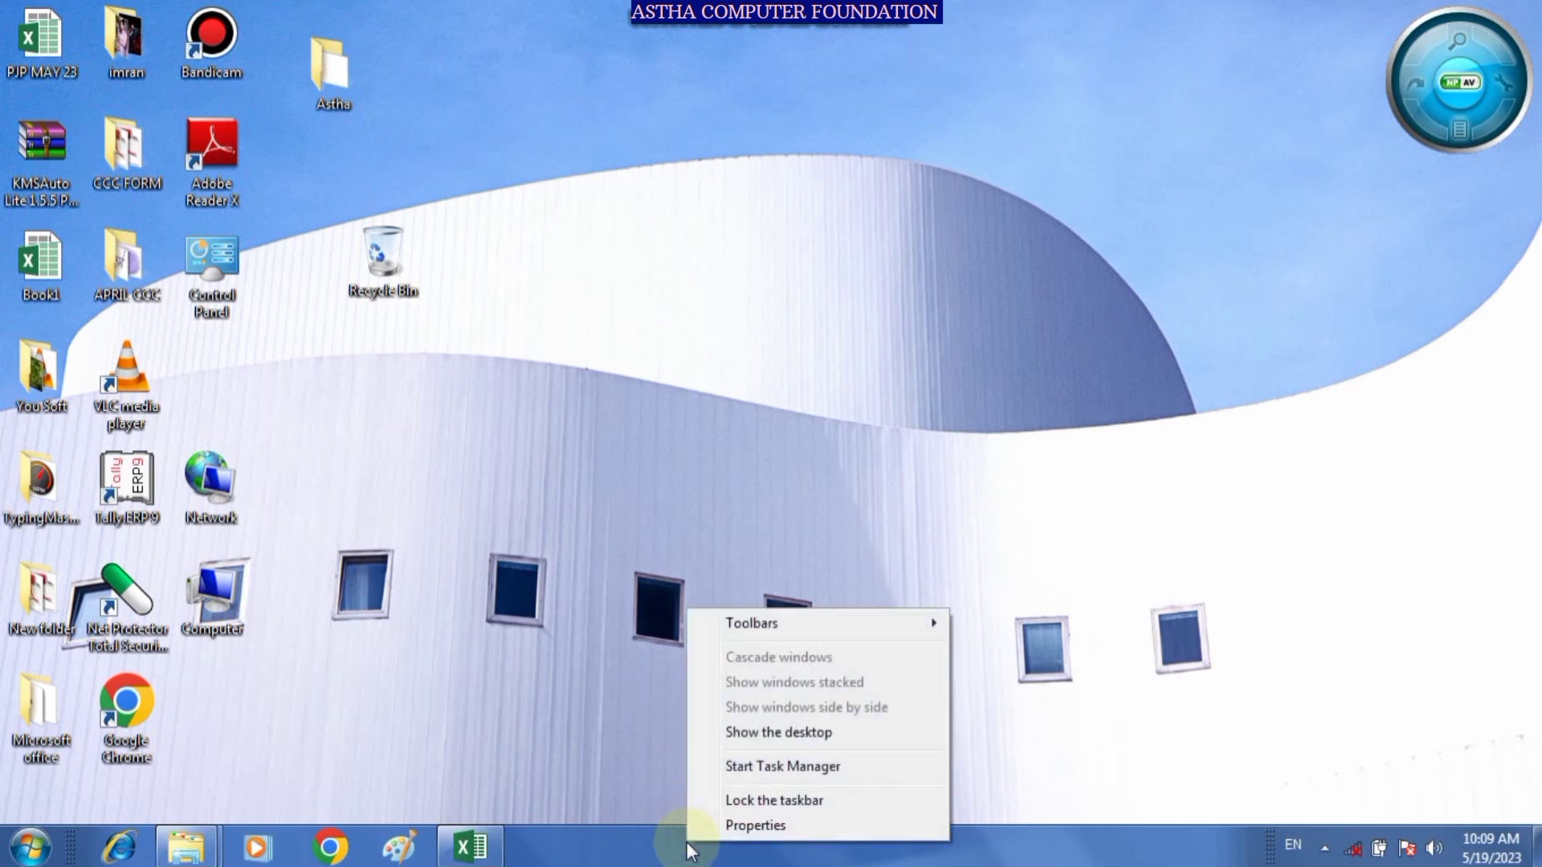
pyautogui.click(747, 801)
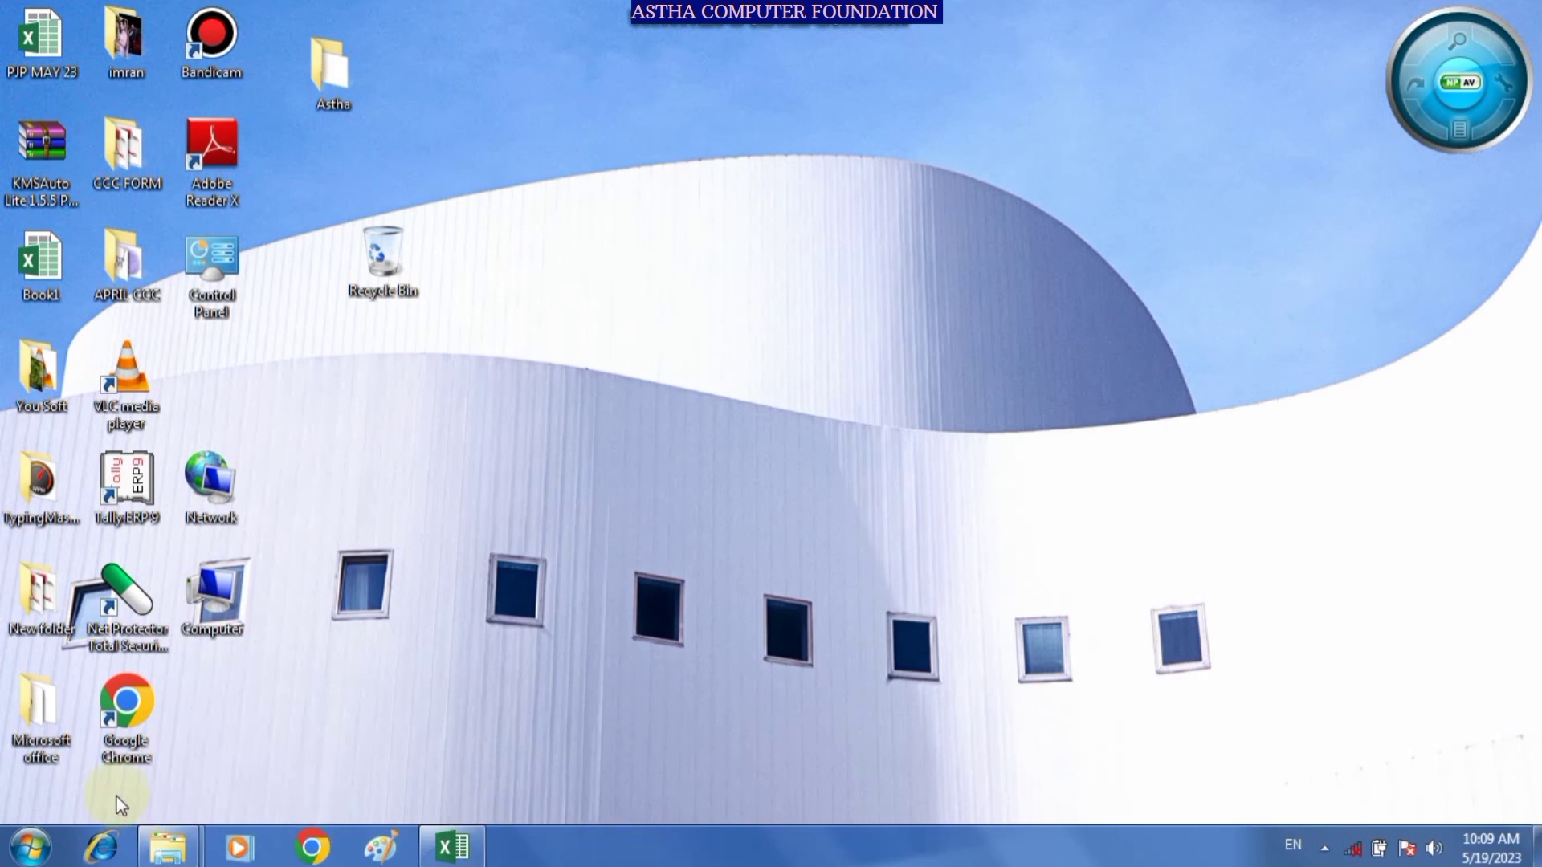
# - Open and dismiss the Start menu three times without choosing any program
pyautogui.click(10, 861)
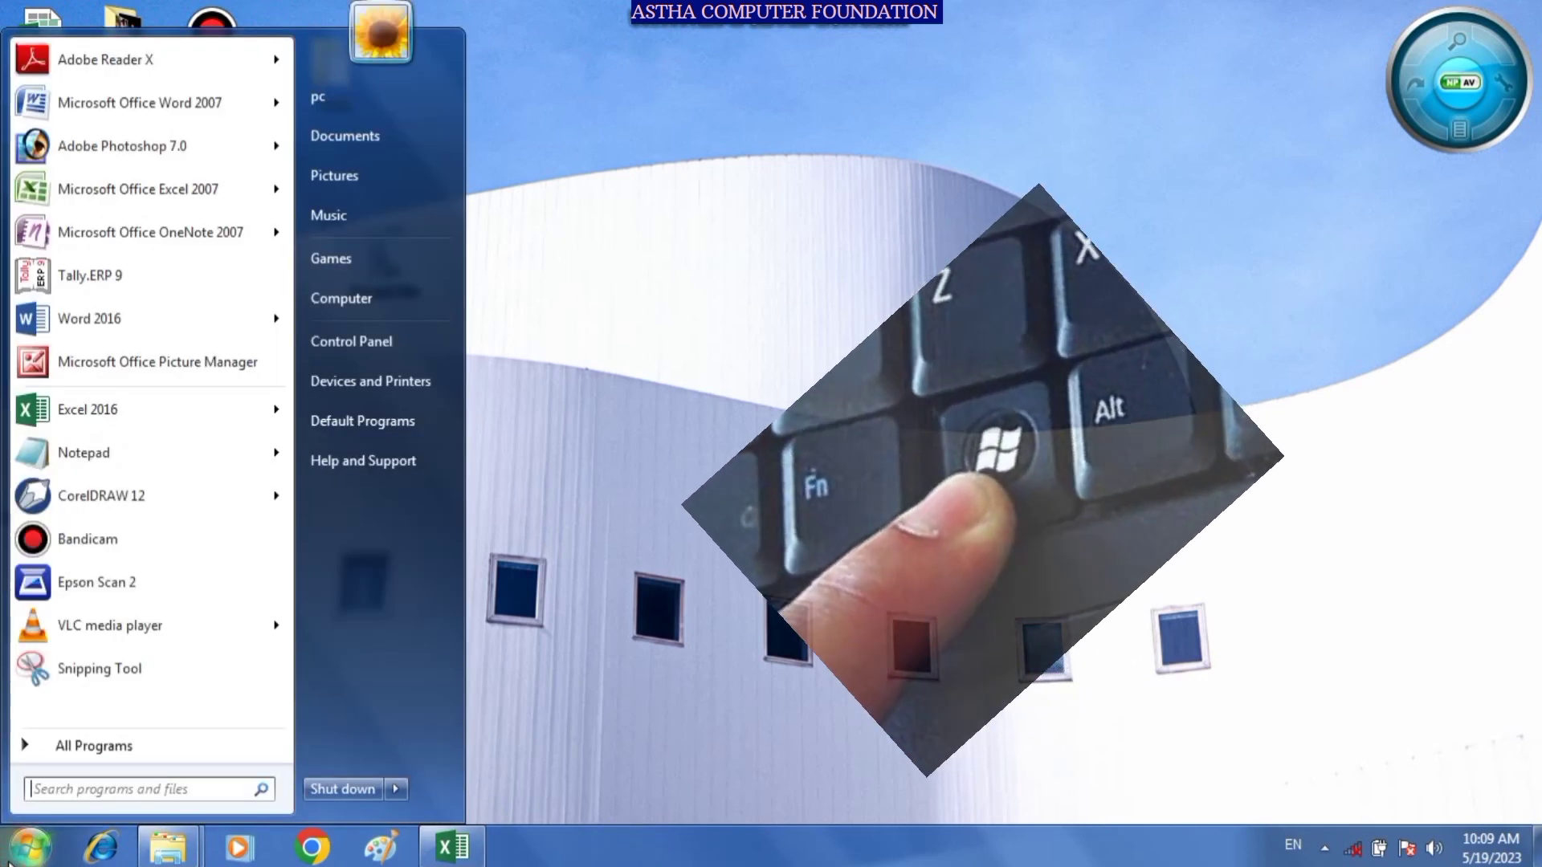
pyautogui.press('super')
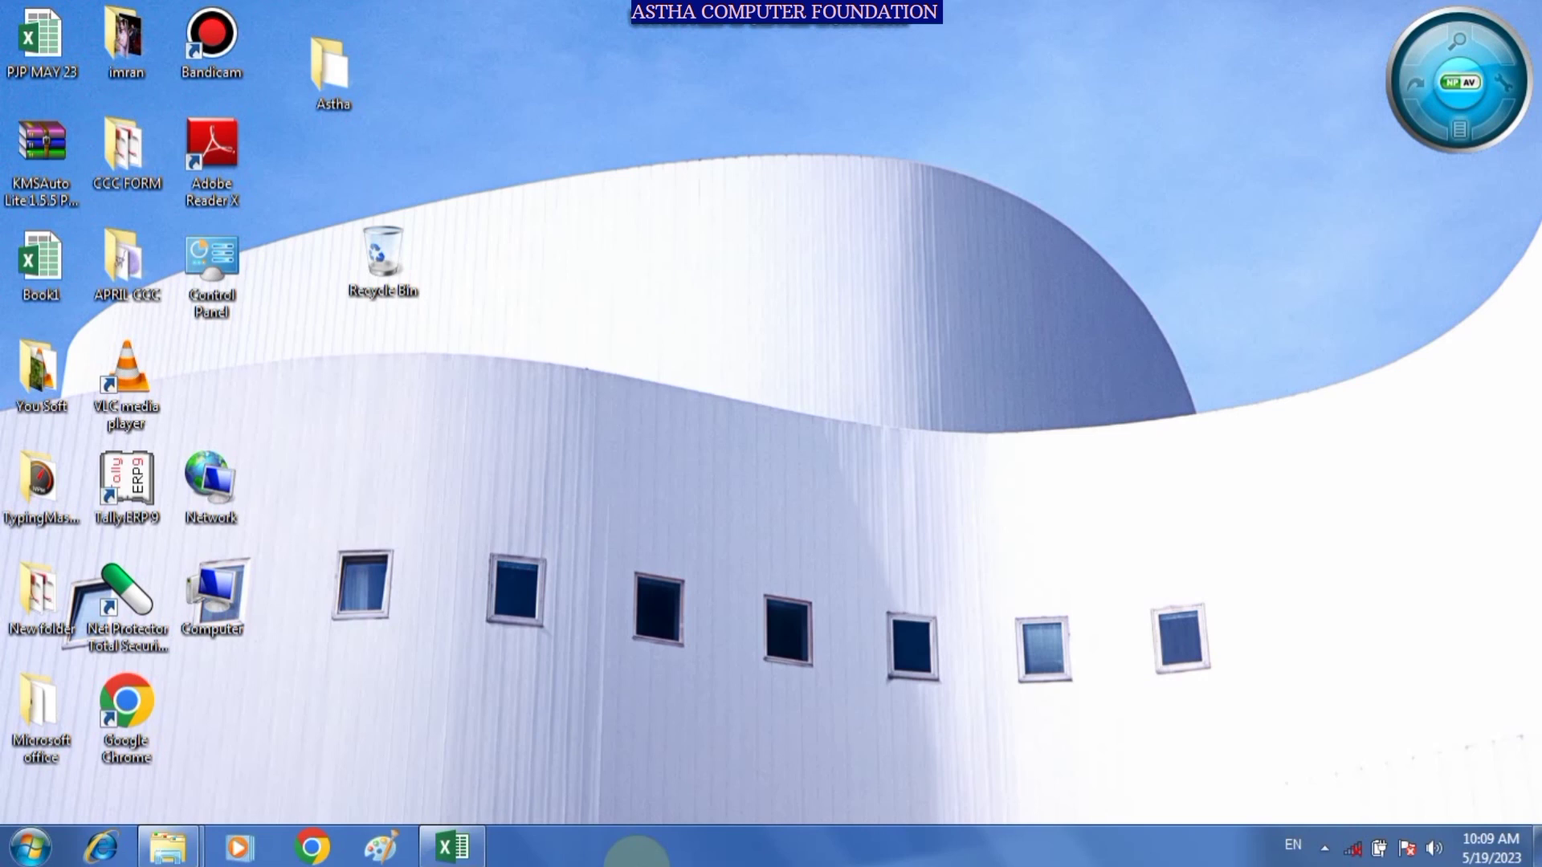
pyautogui.press('super')
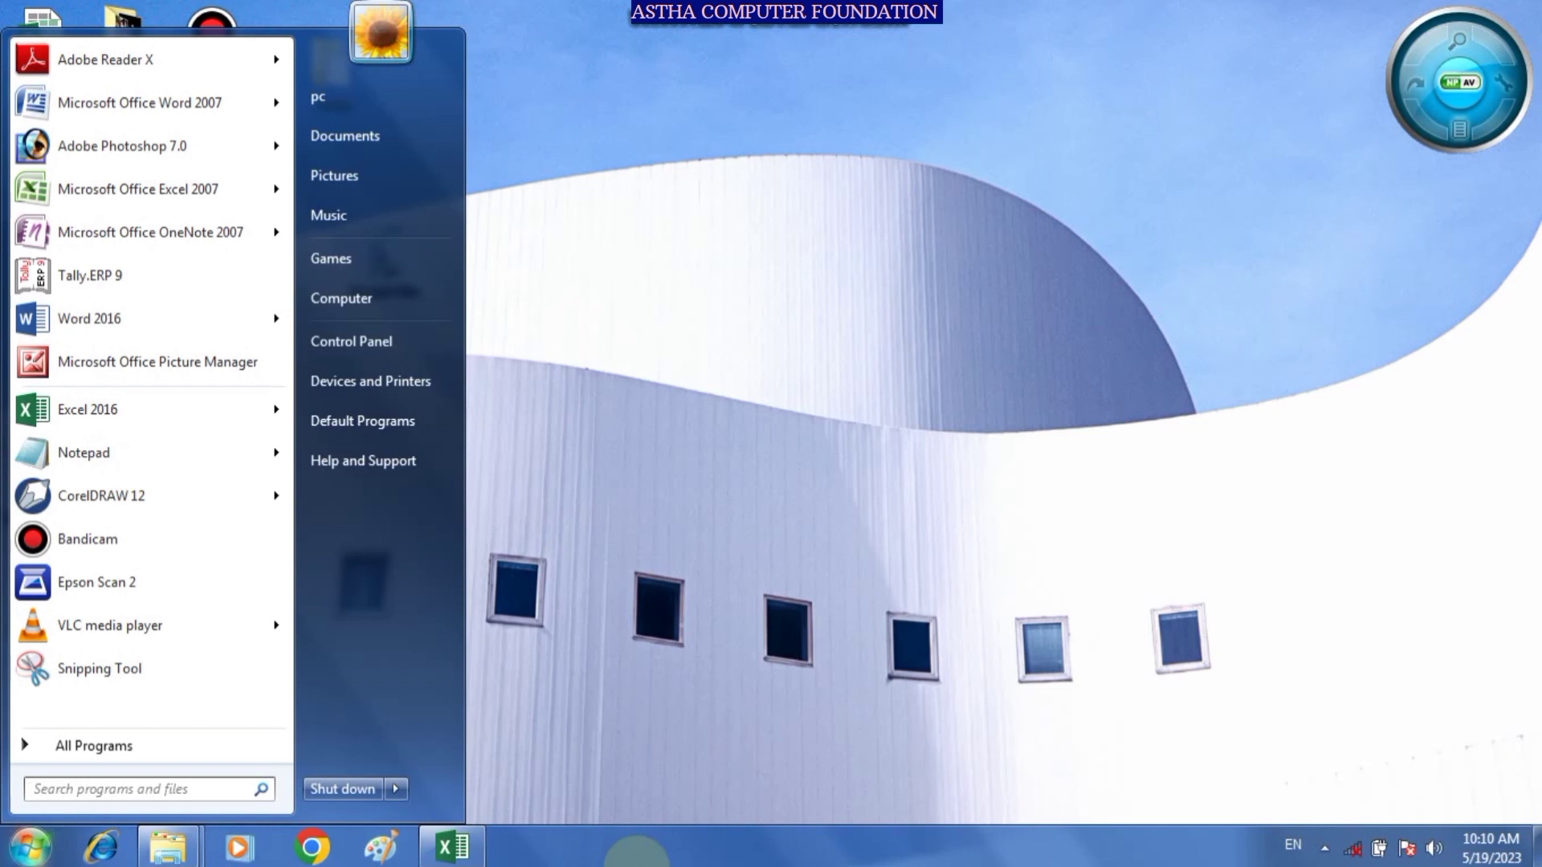
pyautogui.click(642, 797)
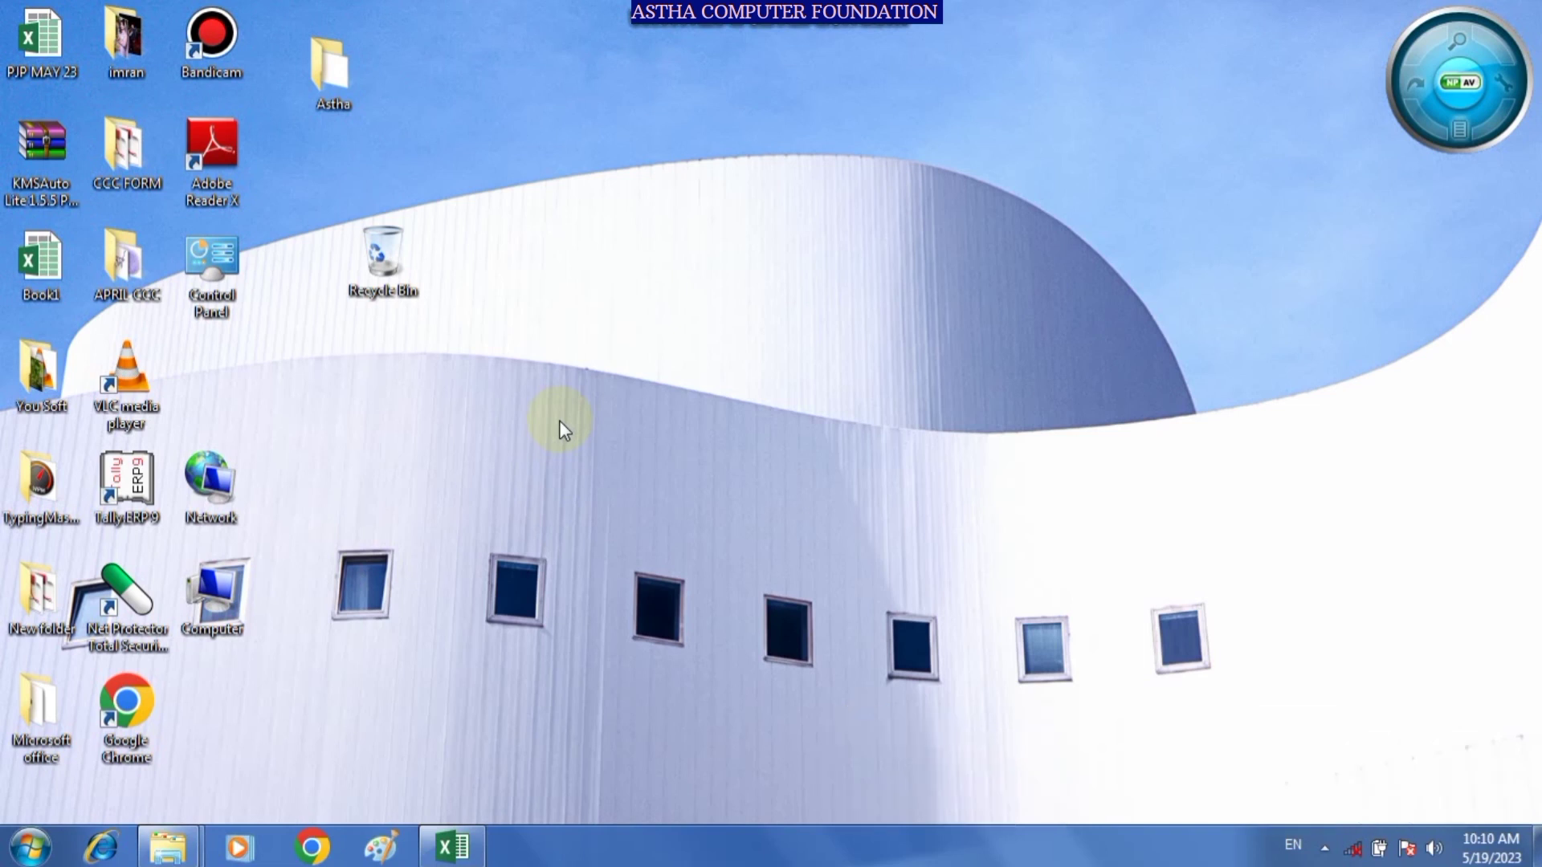
pyautogui.hotkey('ctrl', 'Escape')
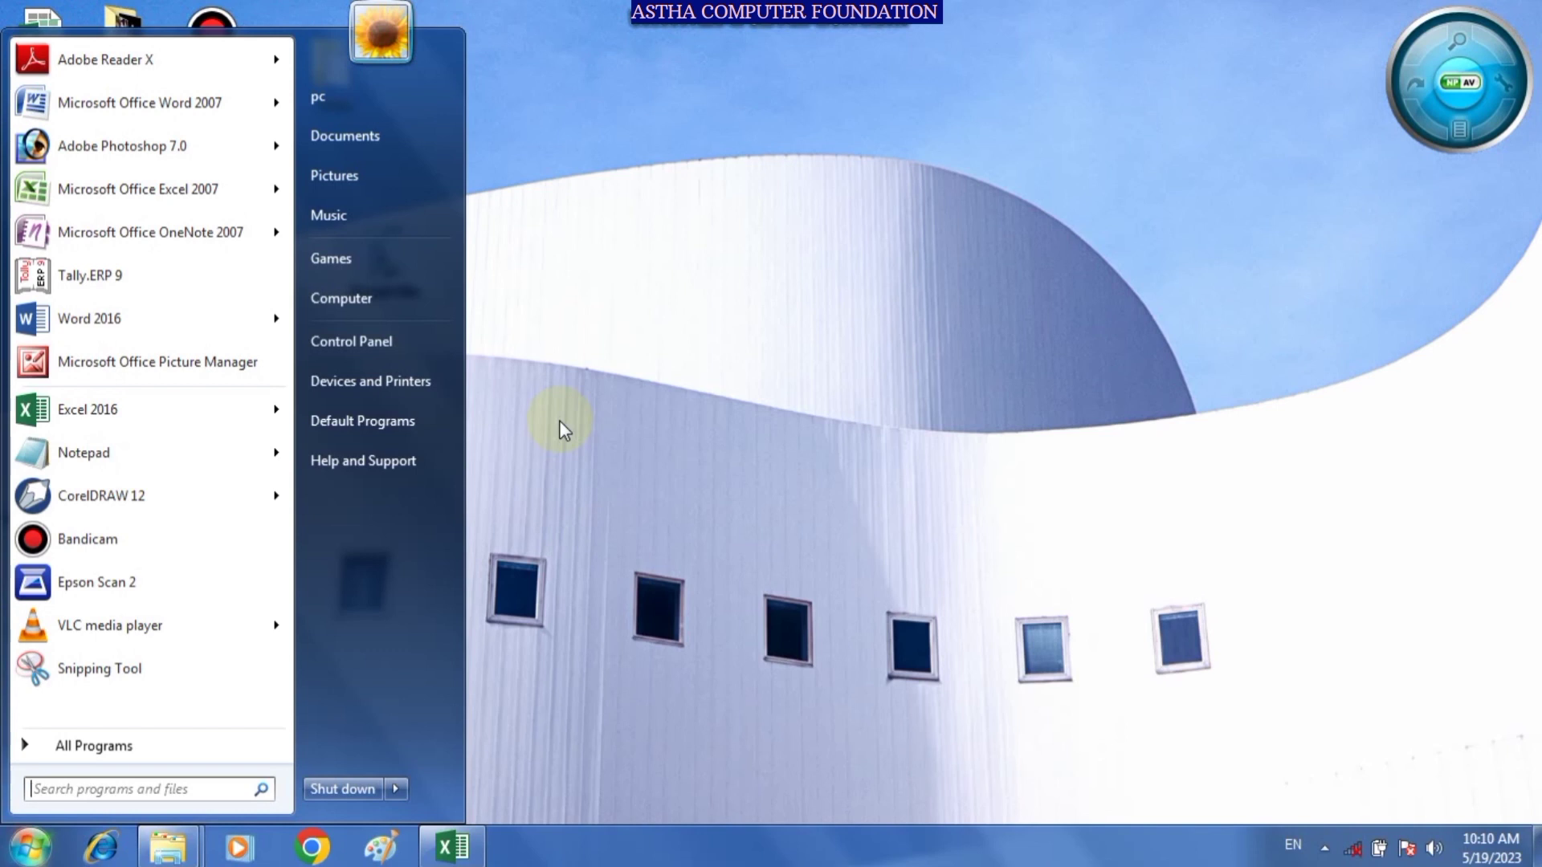
pyautogui.click(557, 511)
# - Launch Notepad from the Start menu and close its empty window
pyautogui.click(9, 856)
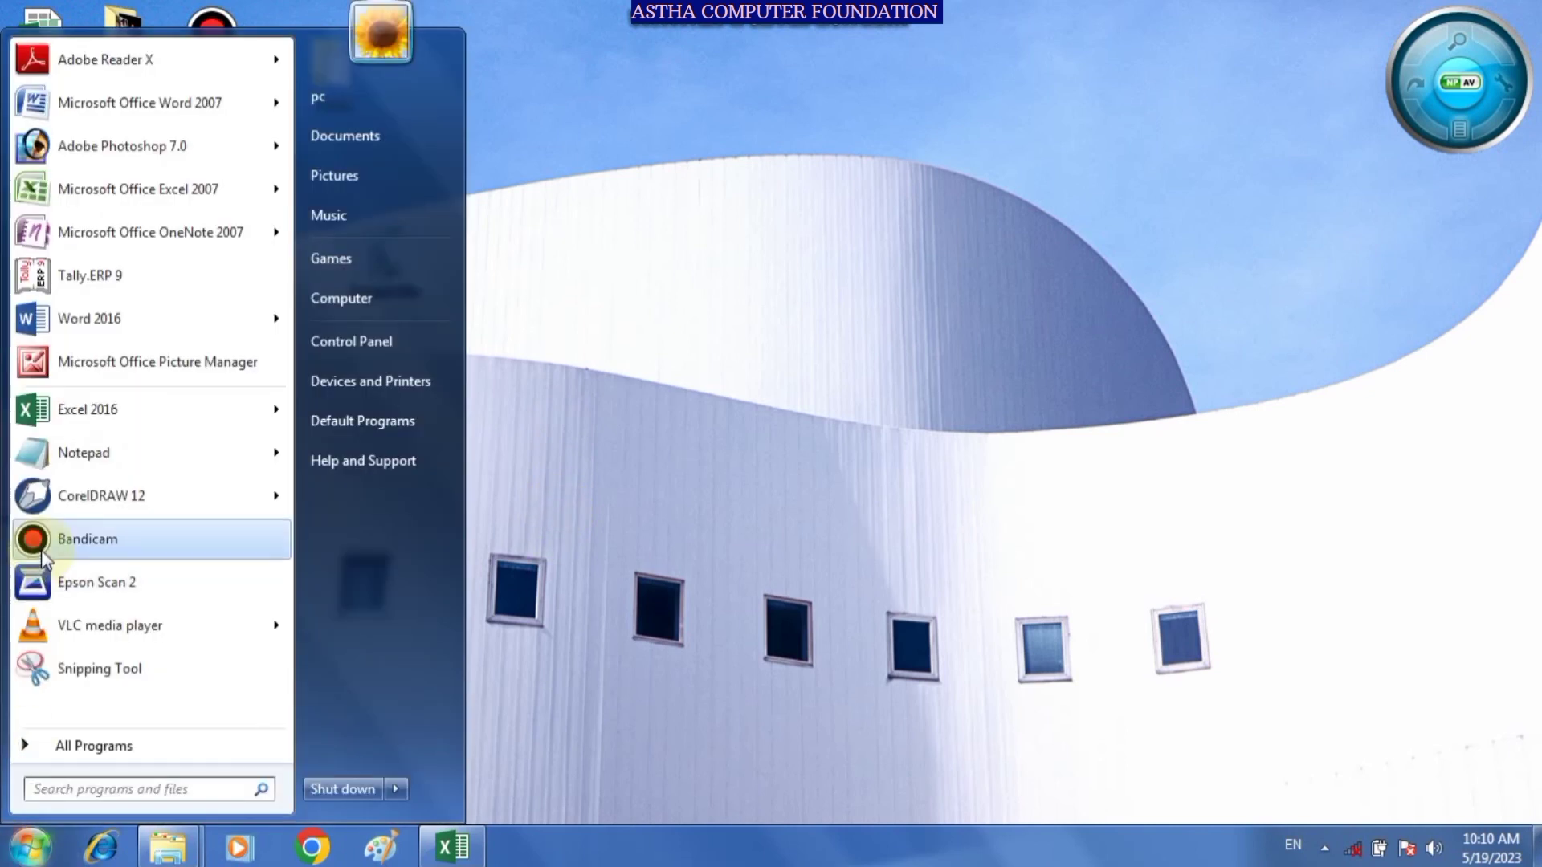
pyautogui.click(90, 461)
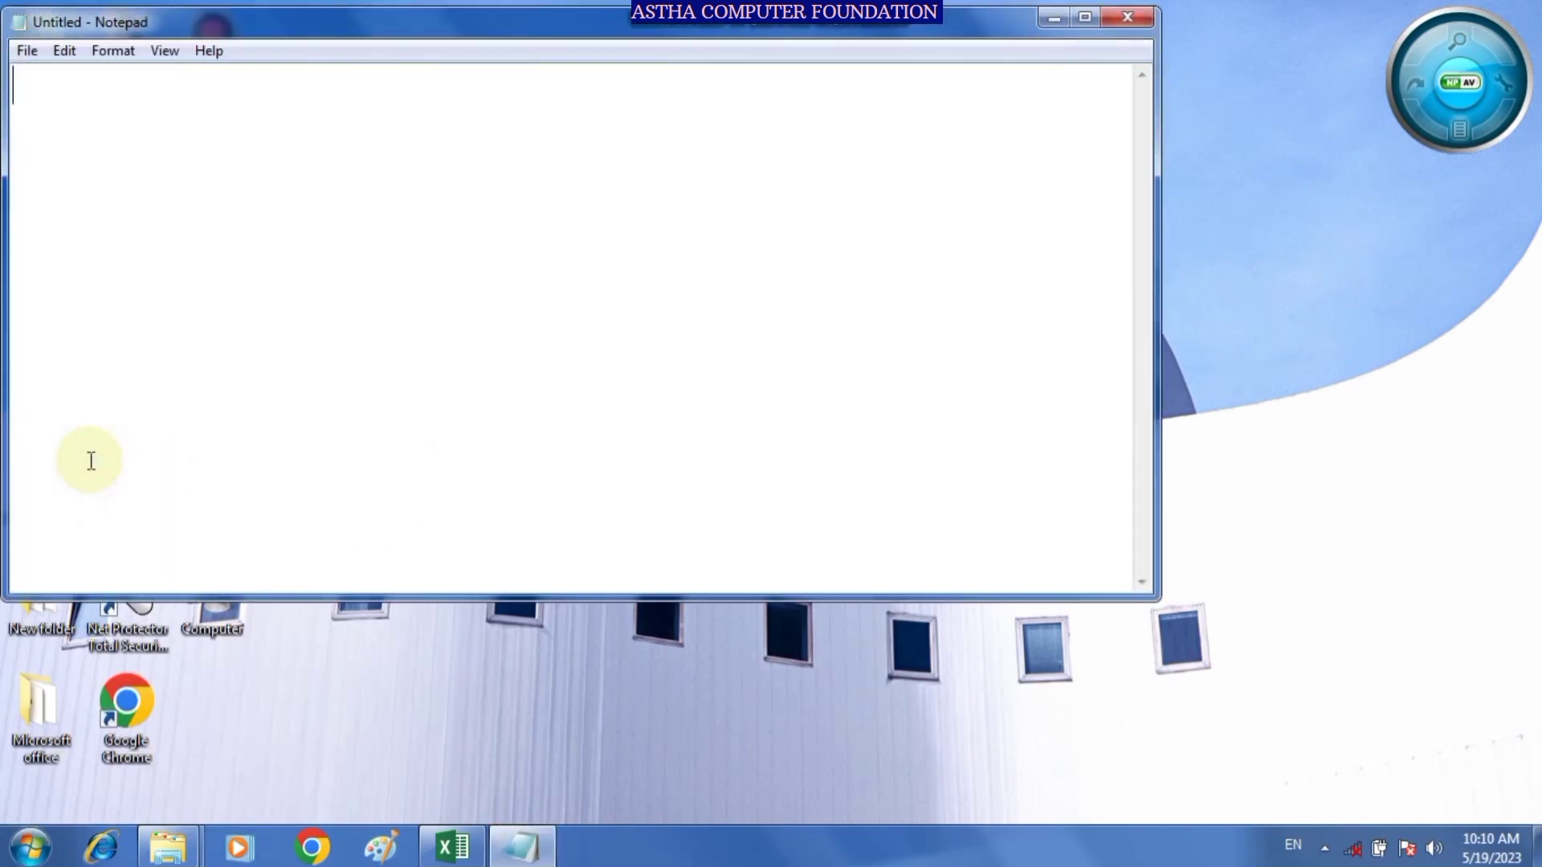
pyautogui.click(1135, 19)
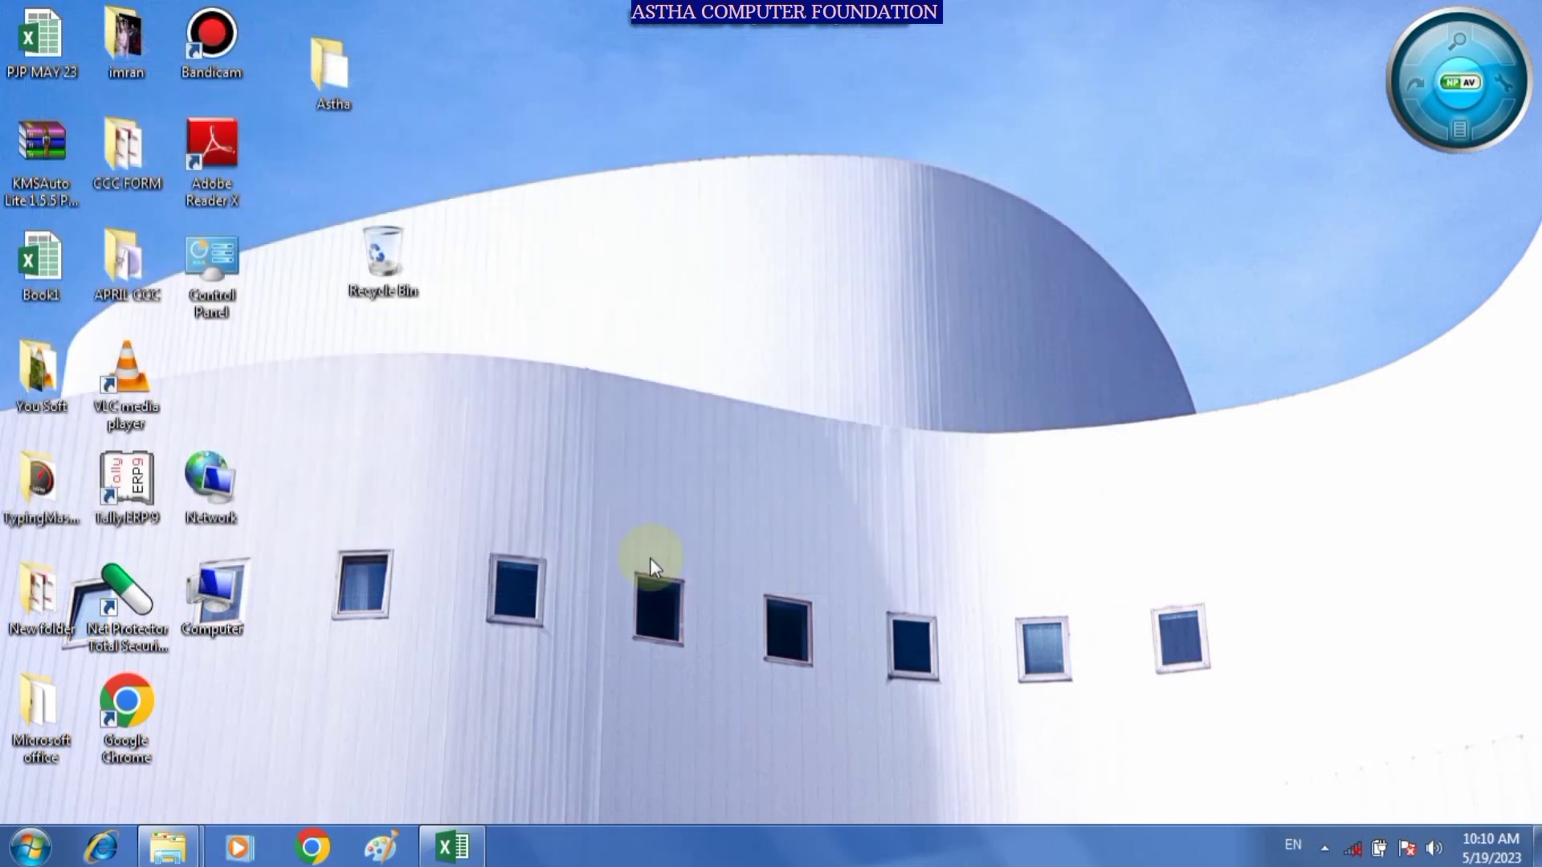
# - Step through the Start menu's programs up to Word 2016 and back to Notepad, launch Notepad and close it again
pyautogui.press('super')
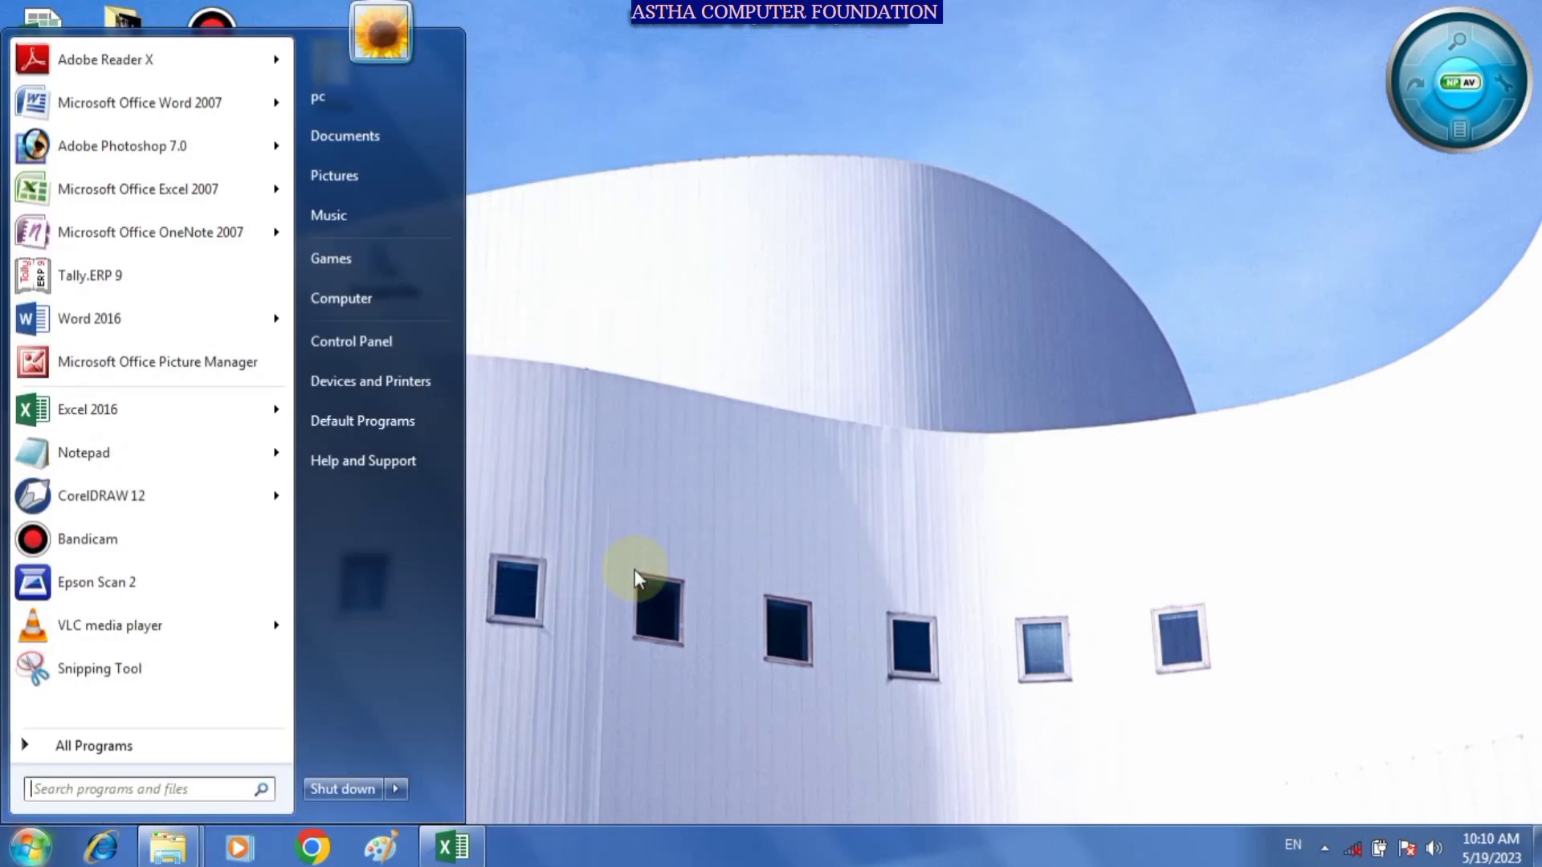
pyautogui.press('Up')
pyautogui.press('Up')
pyautogui.press('Up')
pyautogui.press('Up')
pyautogui.press('Up')
pyautogui.press('Up')
pyautogui.press('Up')
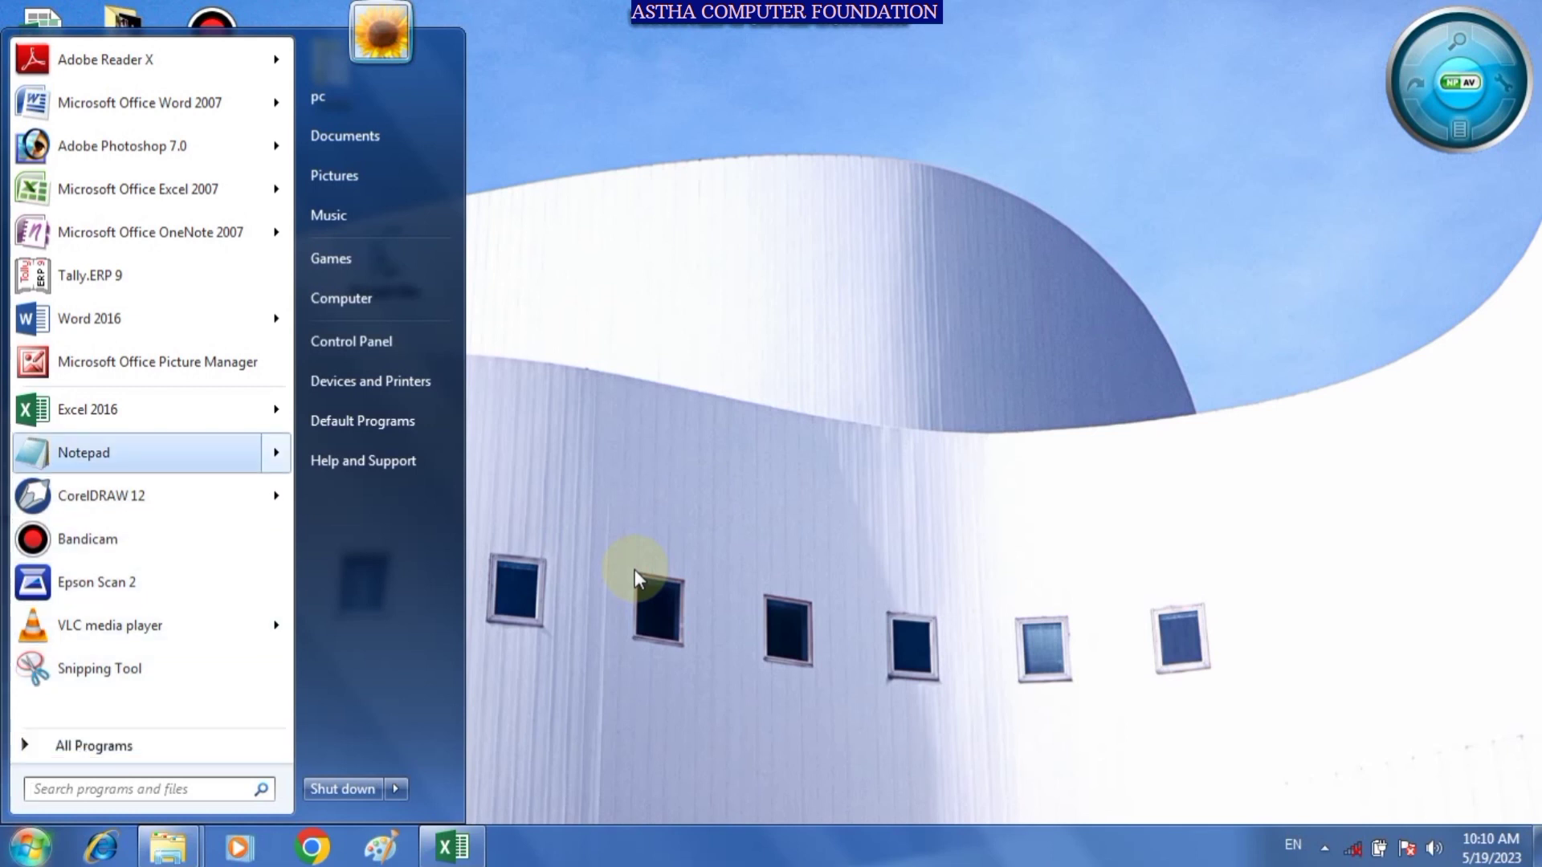
pyautogui.press('Up')
pyautogui.press('Up')
pyautogui.press('Up')
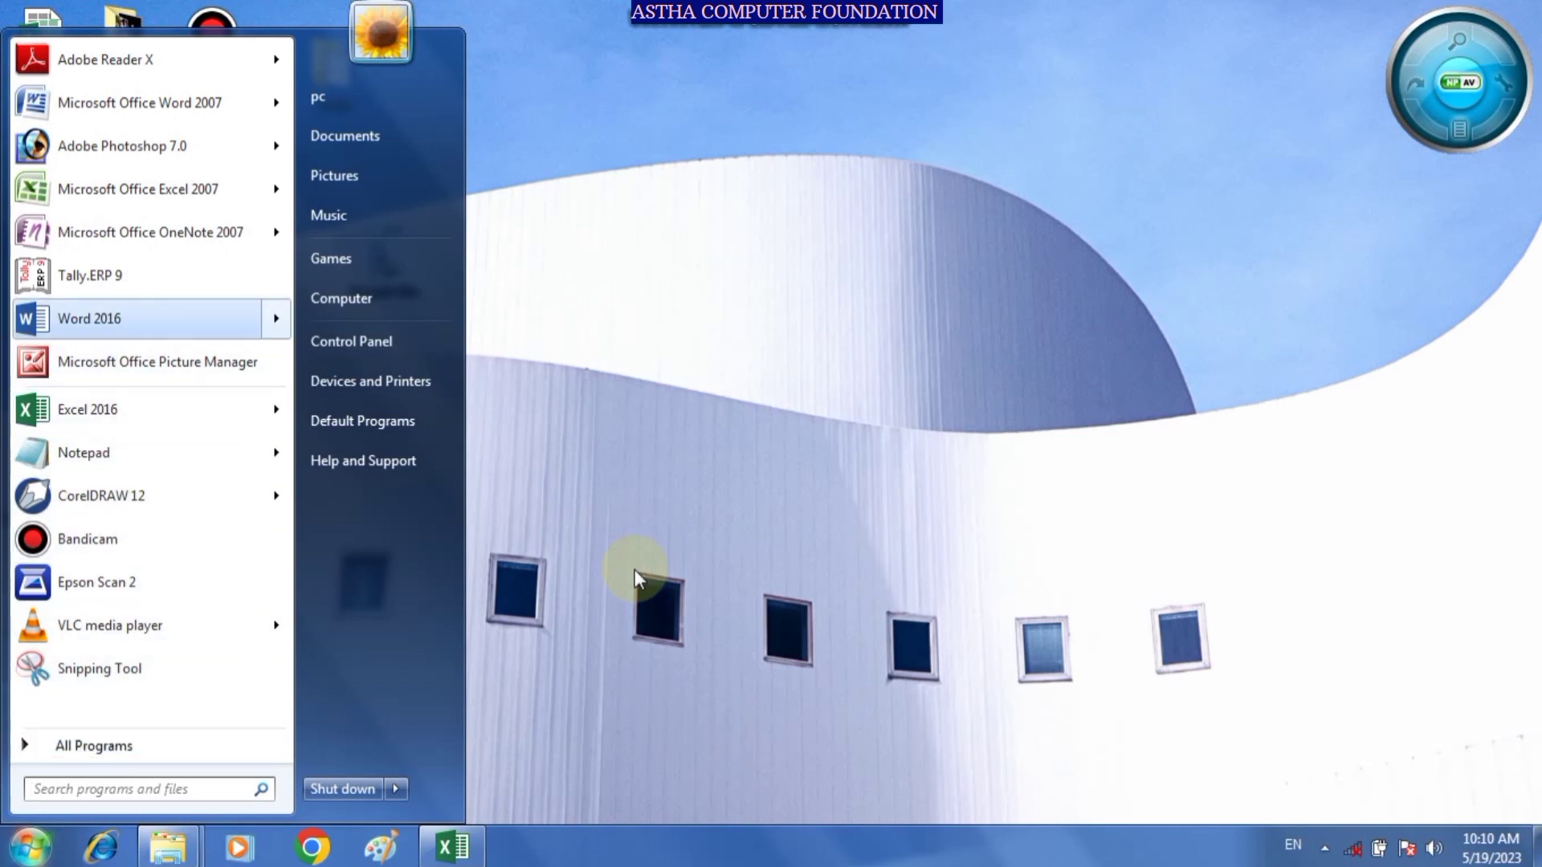
pyautogui.press('Down')
pyautogui.press('Down')
pyautogui.press('Down')
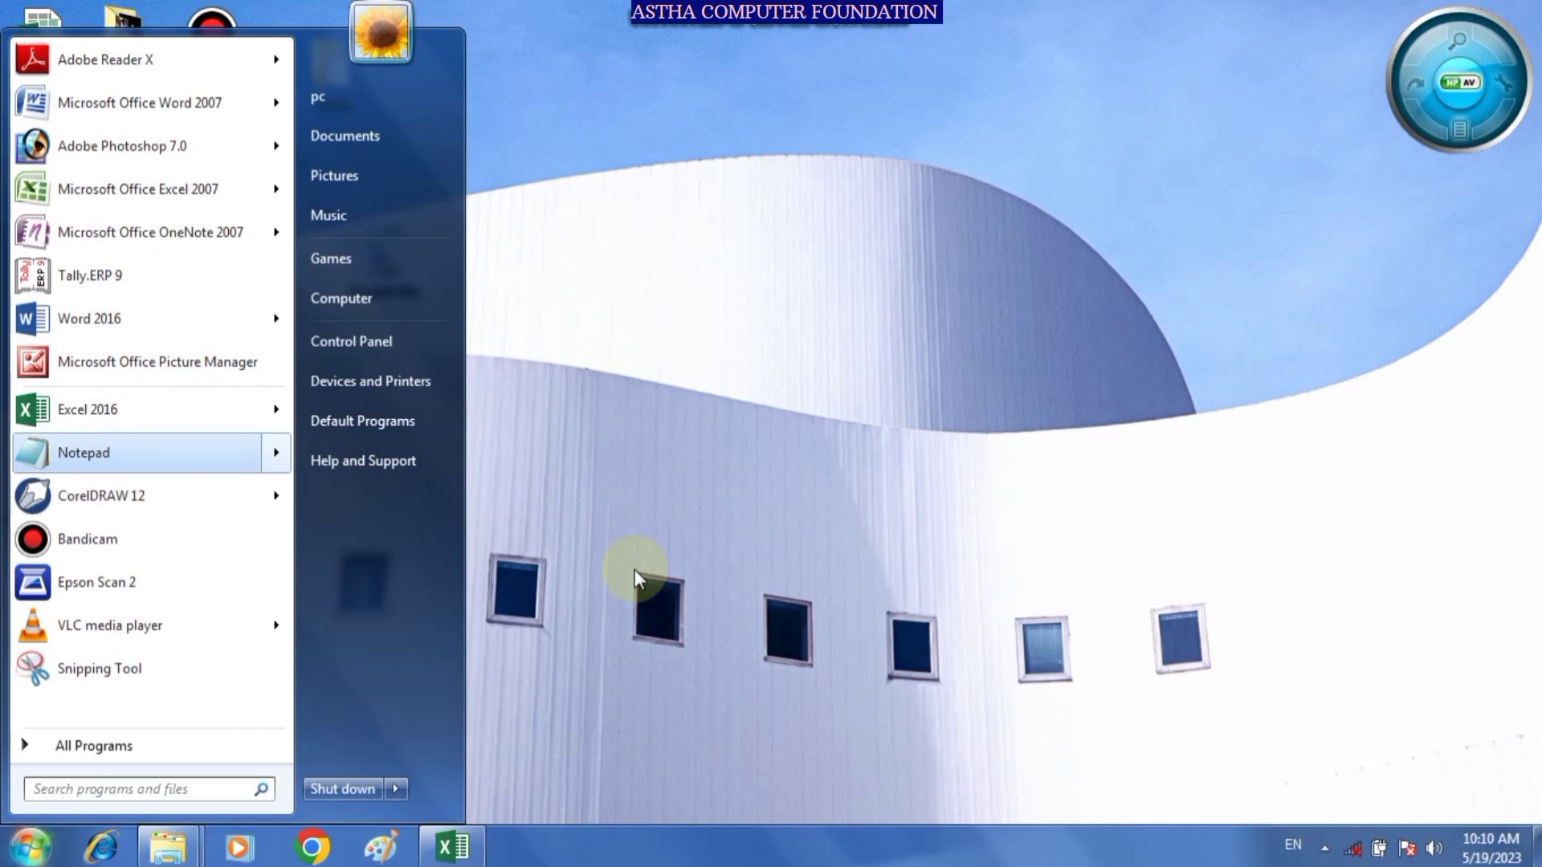
pyautogui.press('Return')
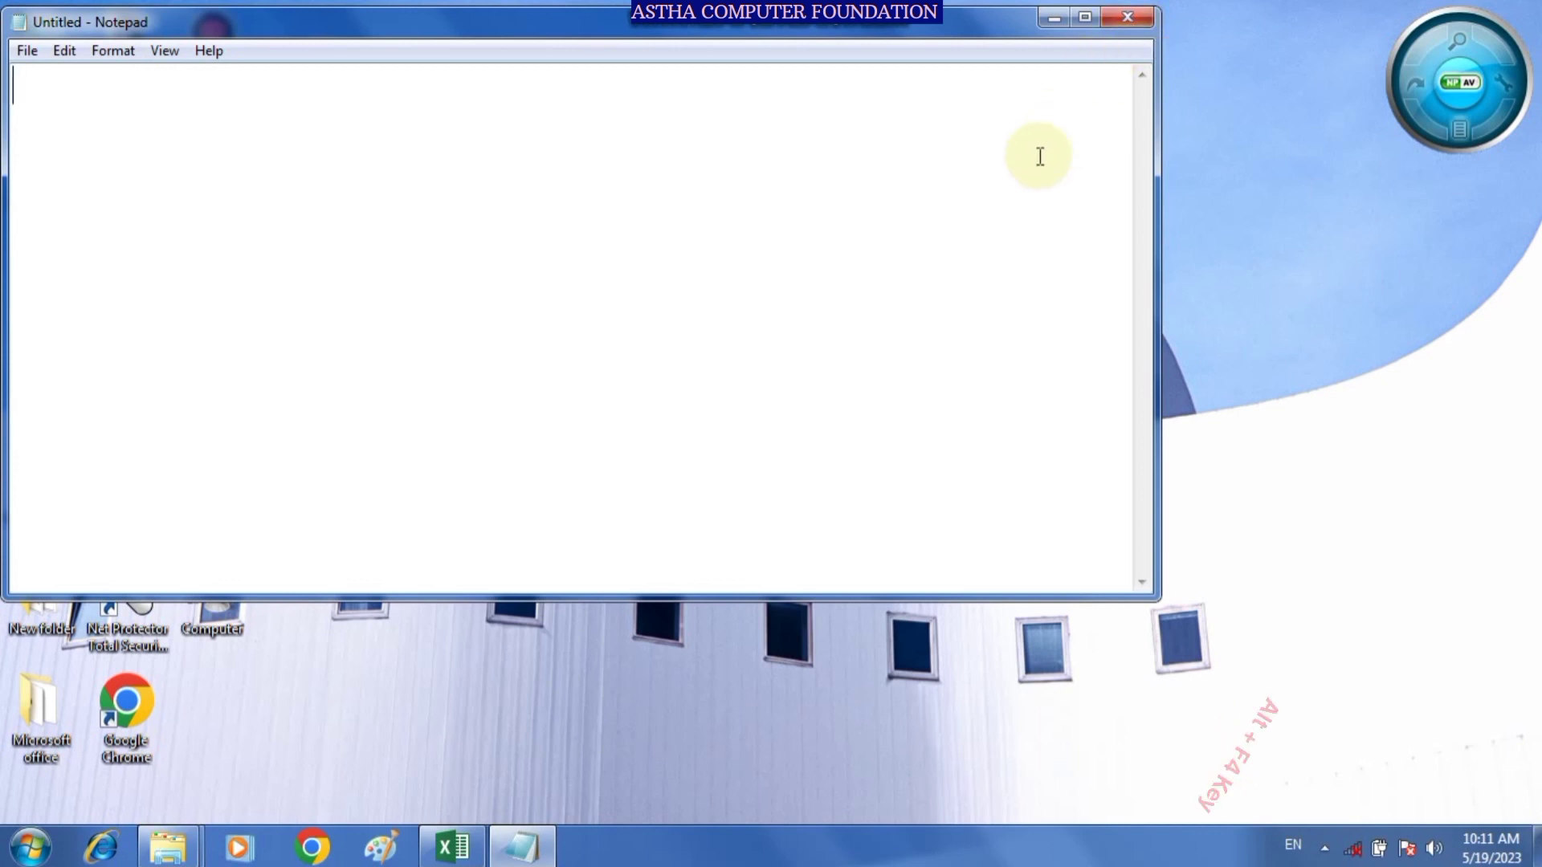
pyautogui.press('alt')
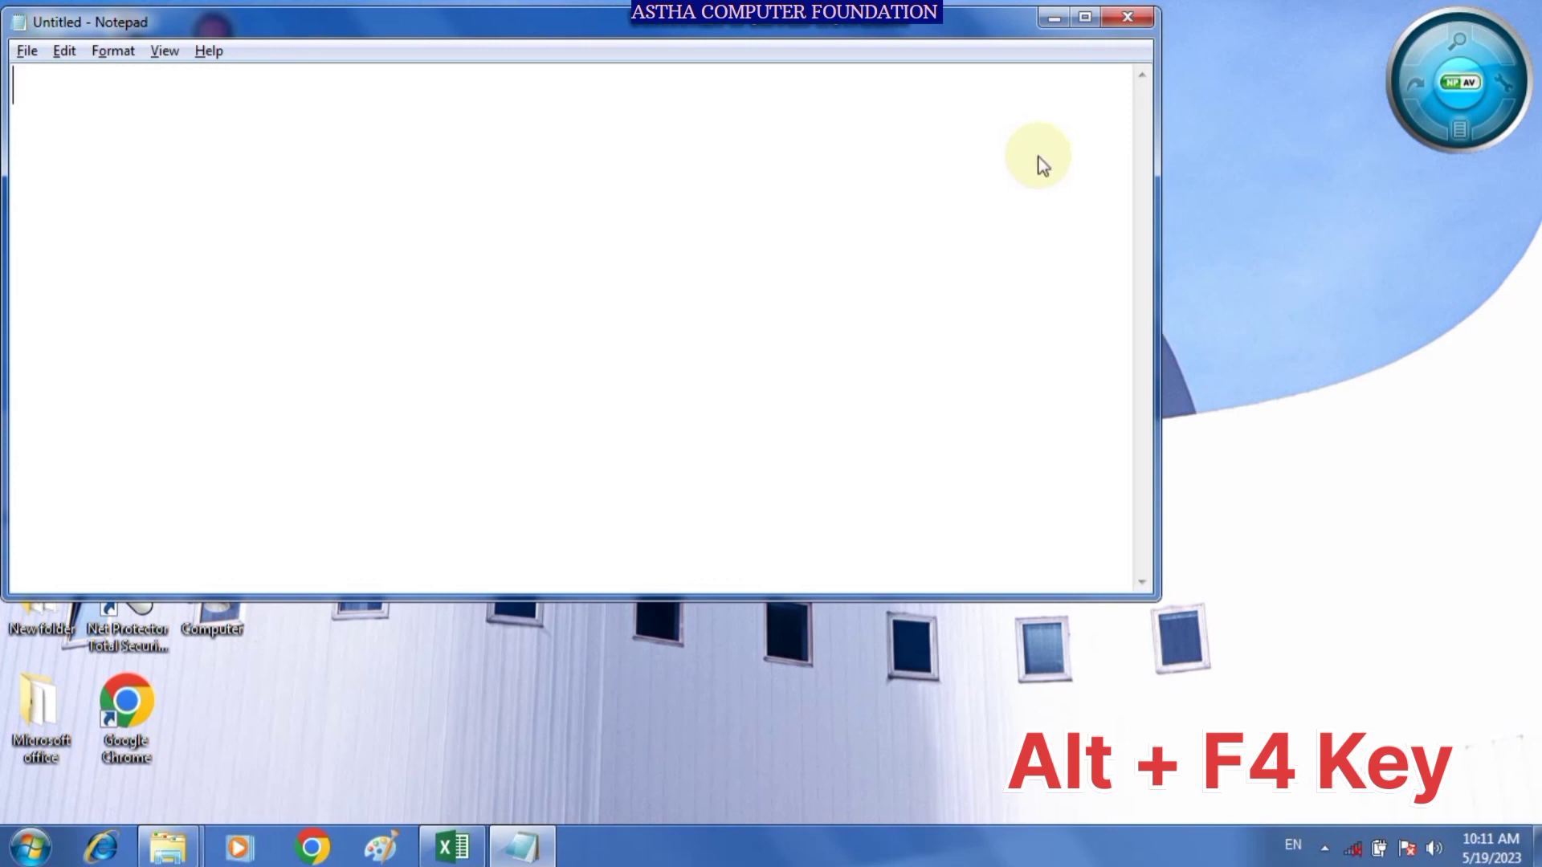
pyautogui.hotkey('alt', 'F4')
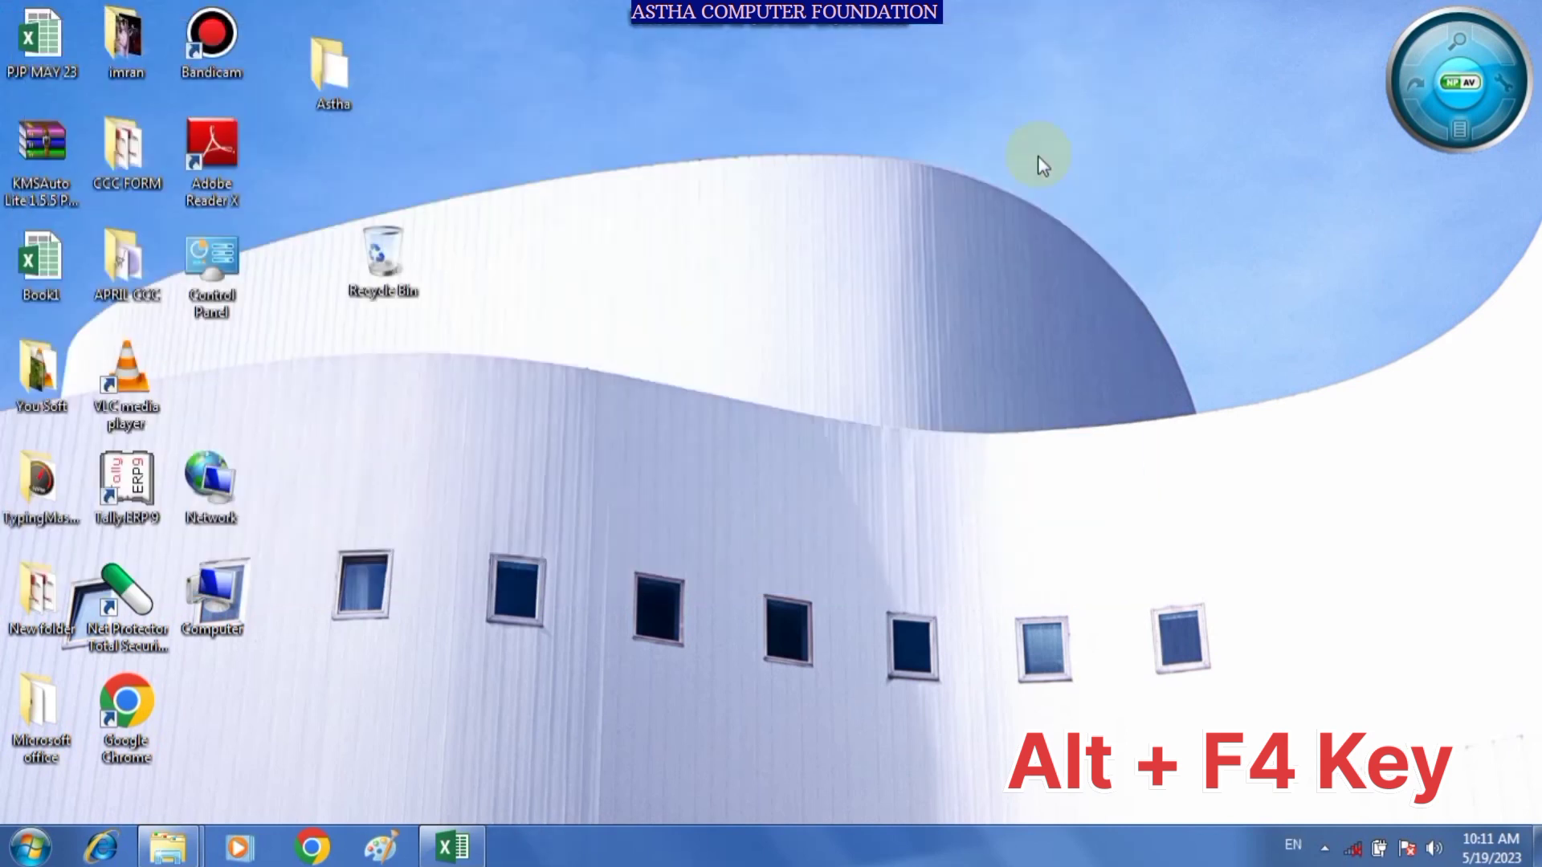